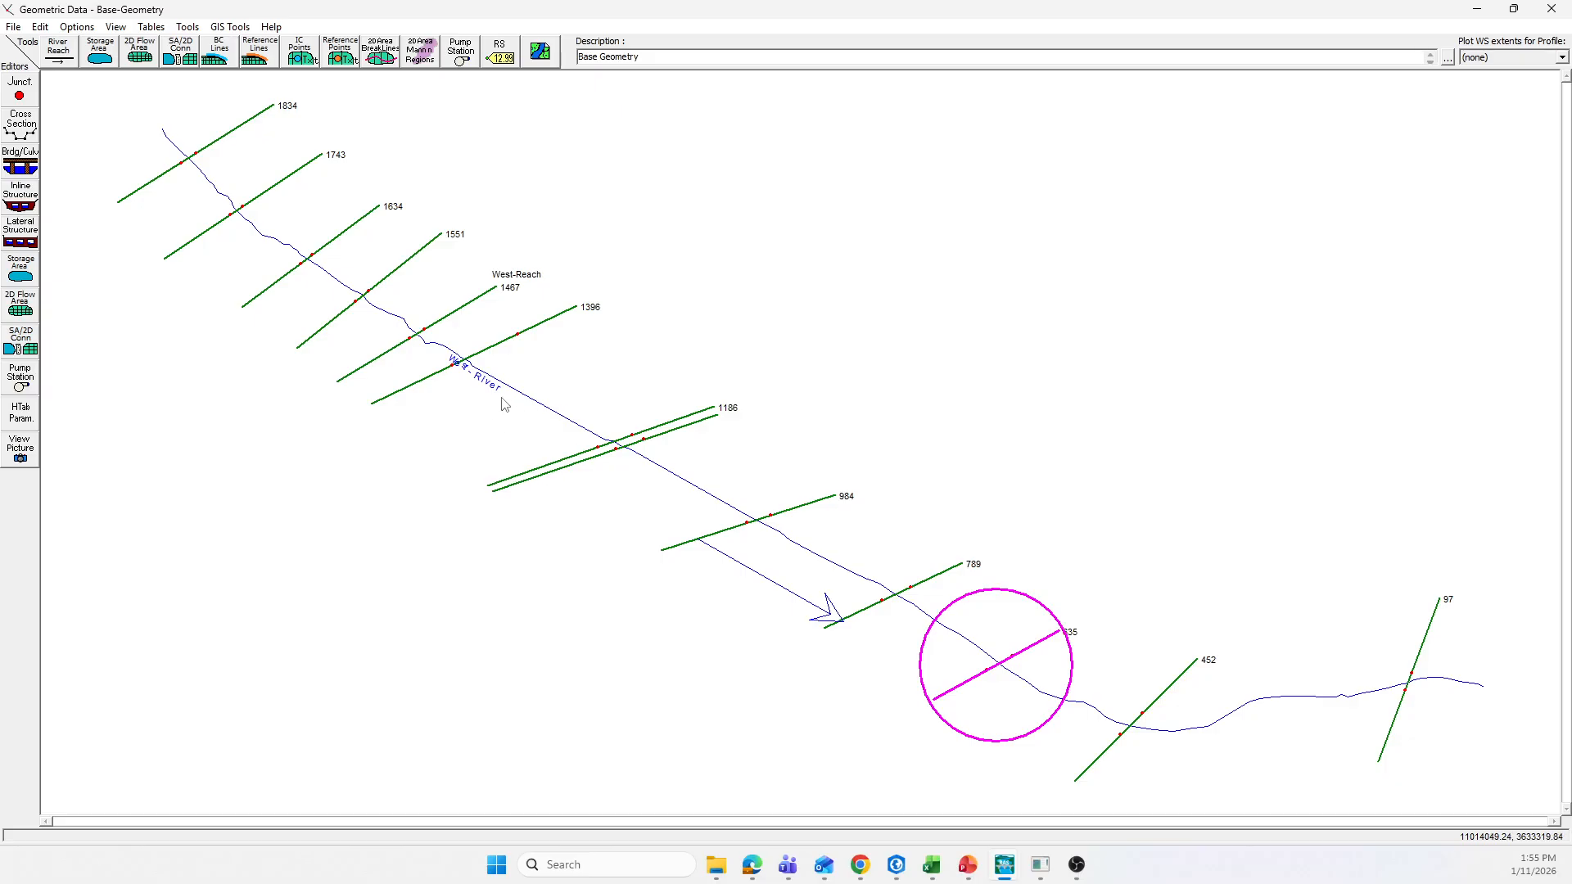
right_click(529, 329)
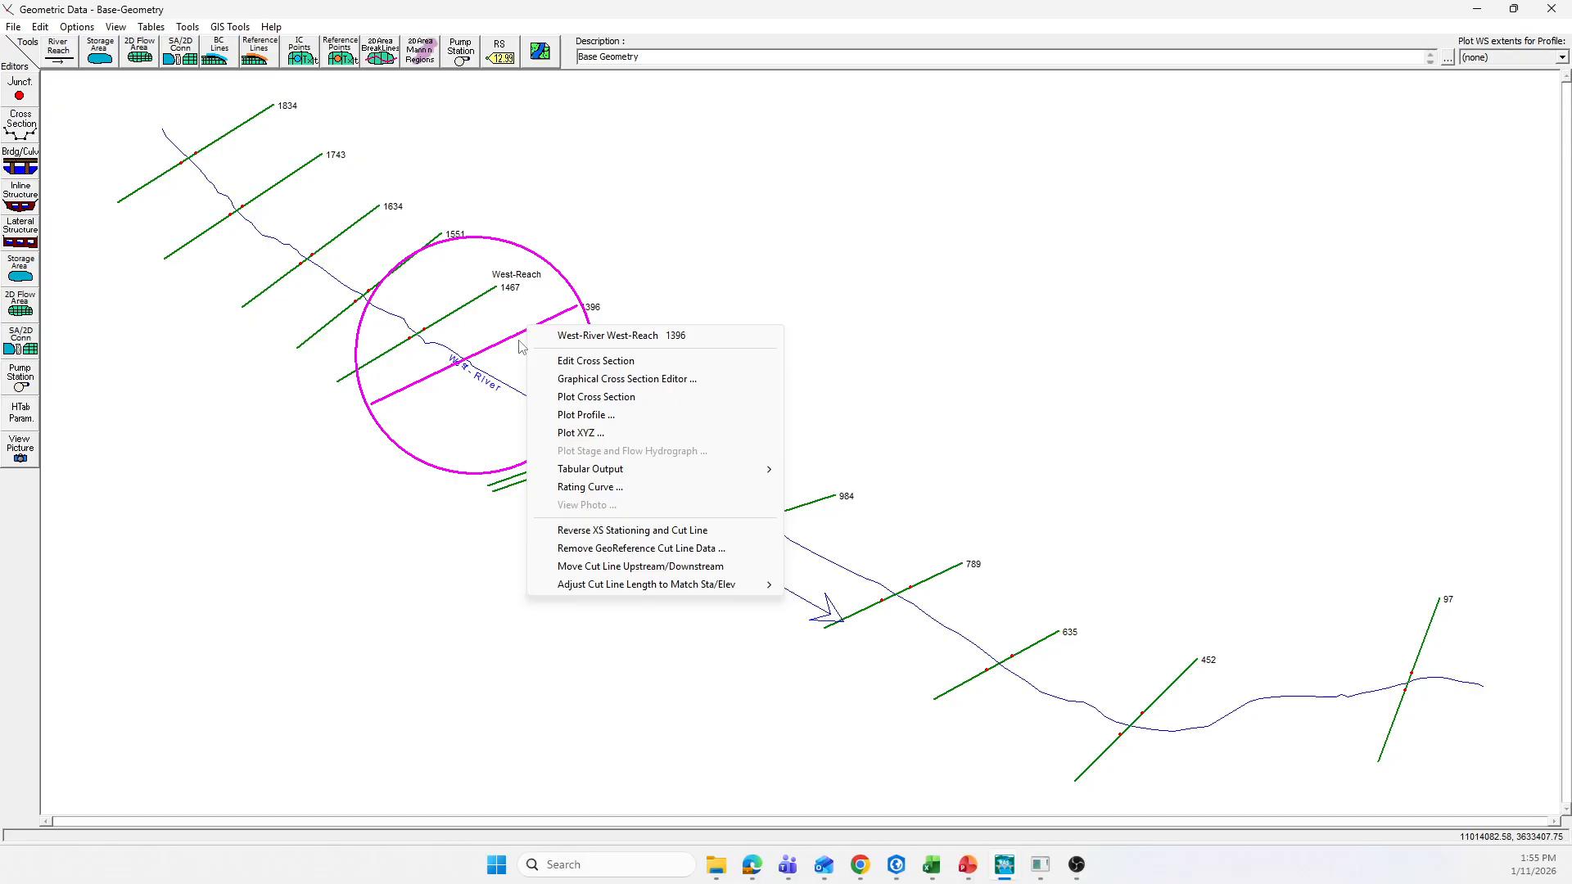
left_click(490, 505)
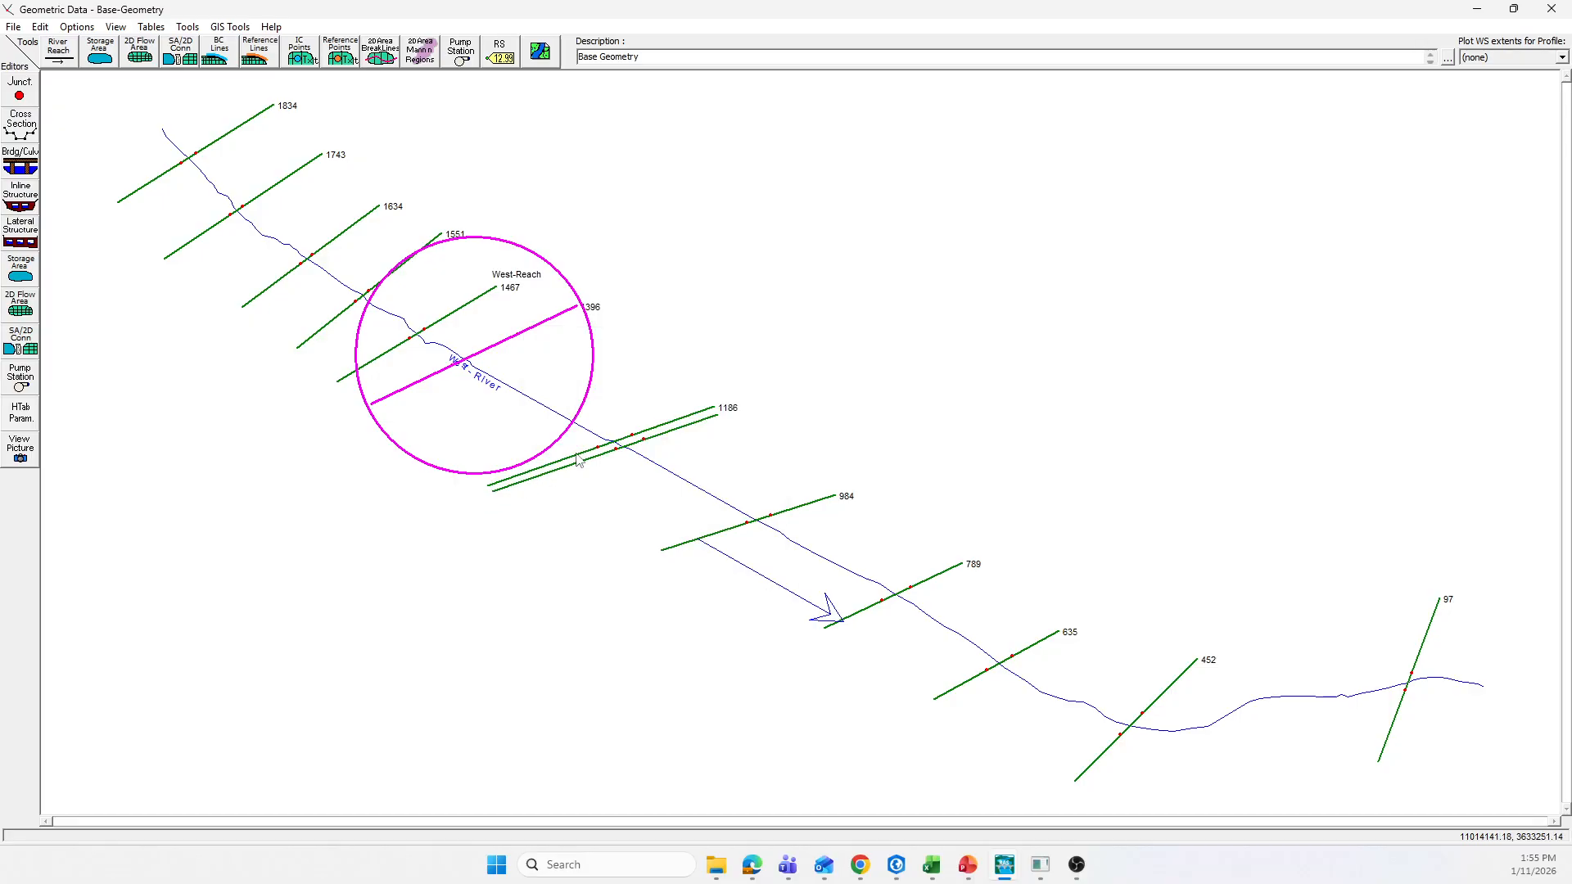
right_click(577, 458)
left_click(326, 566)
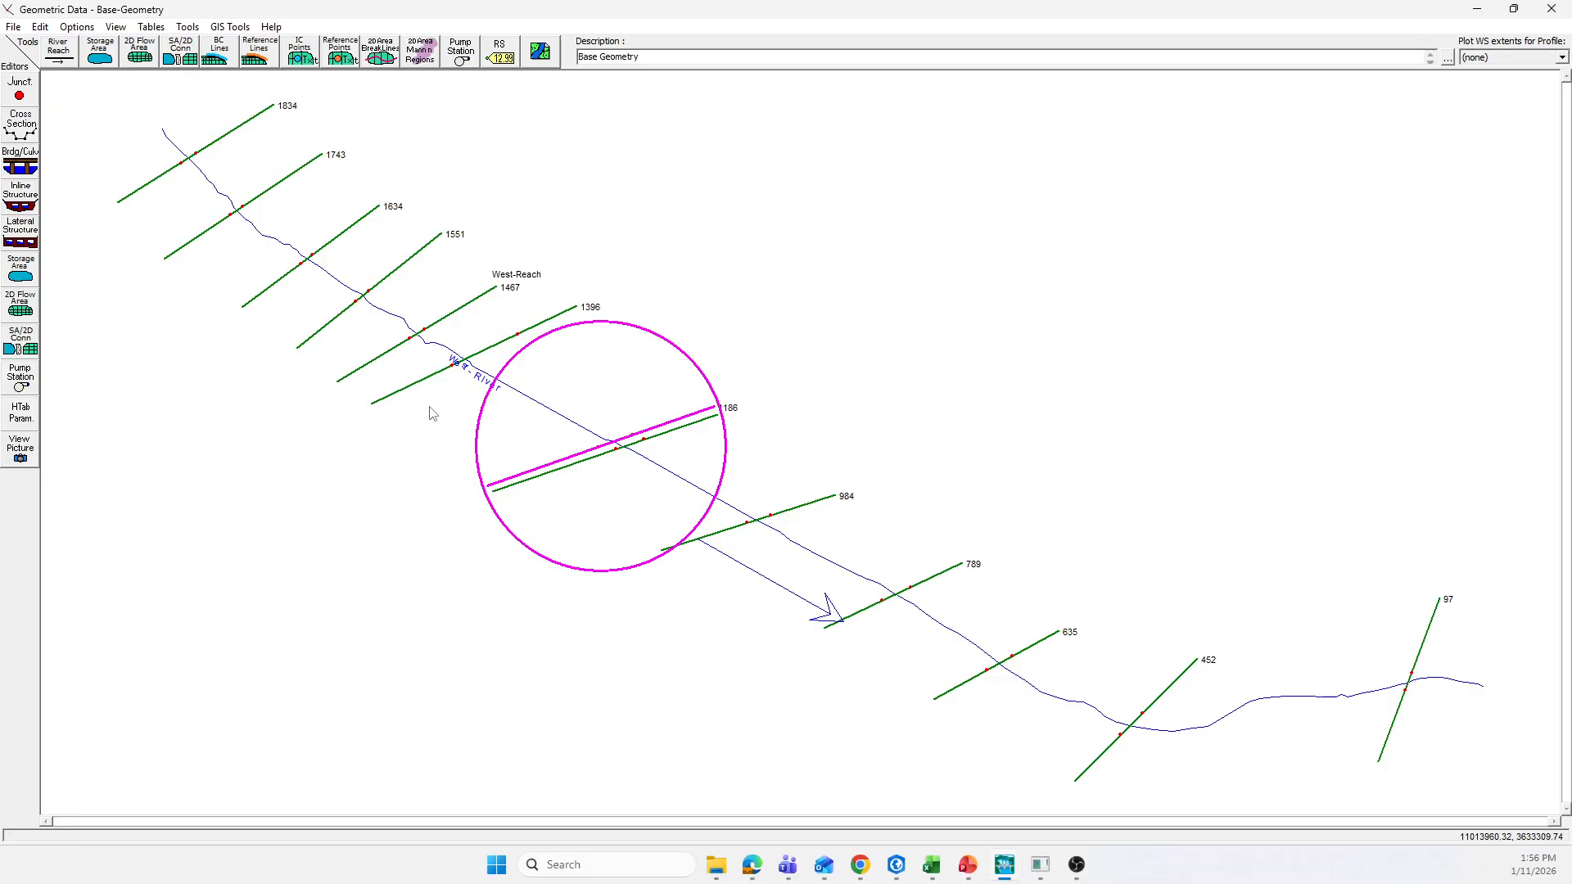
Step: Open the cross section data for river station 1396 and inspect the ground point at the top of the right bank
right_click(495, 356)
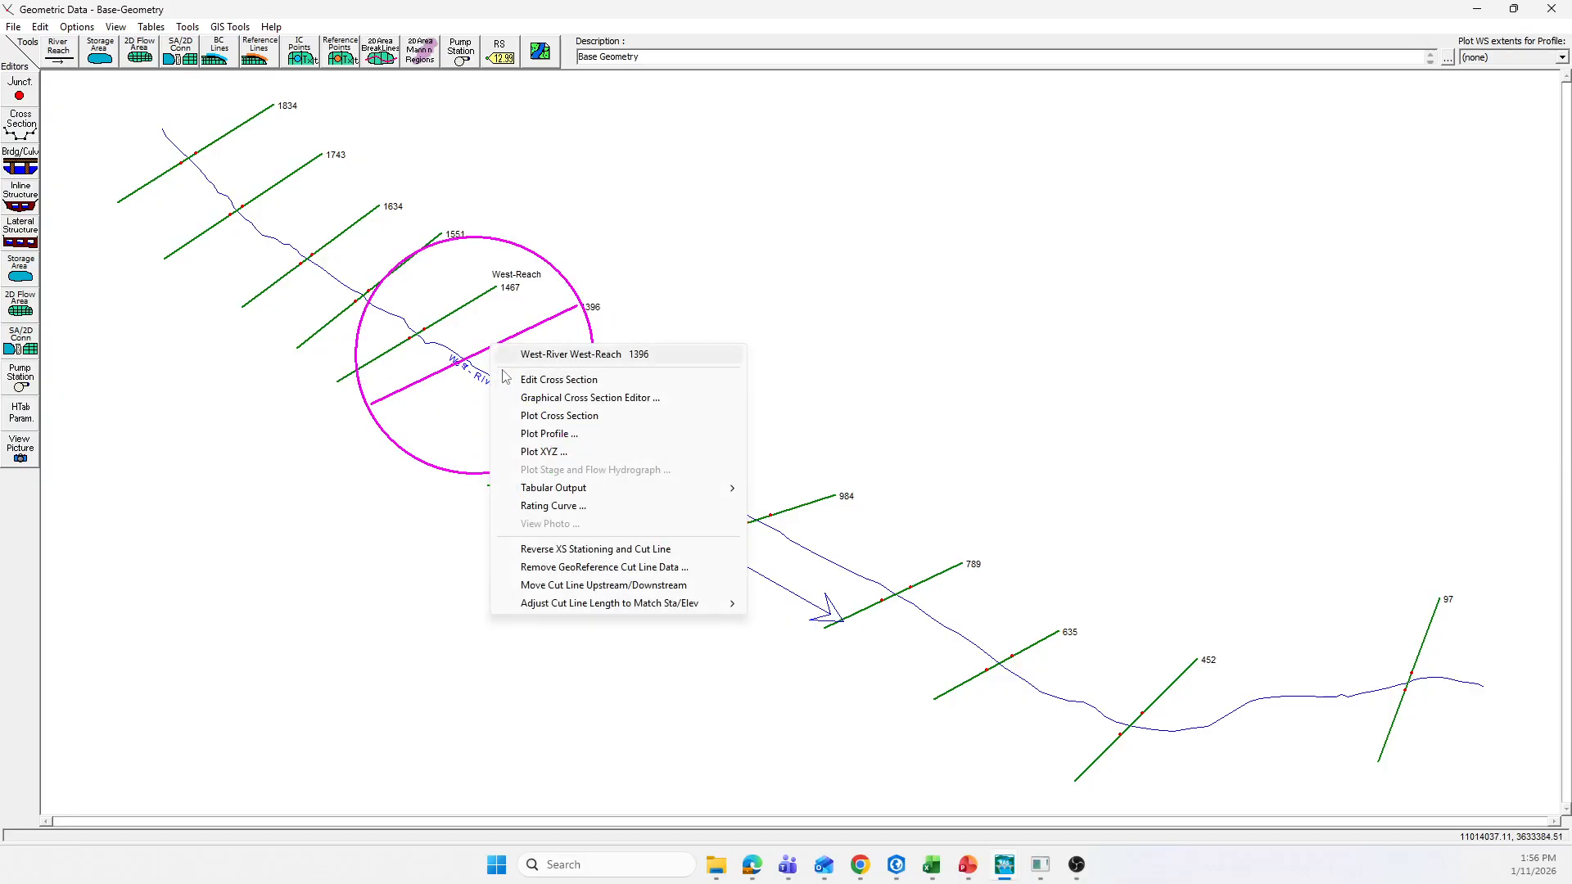
left_click(540, 382)
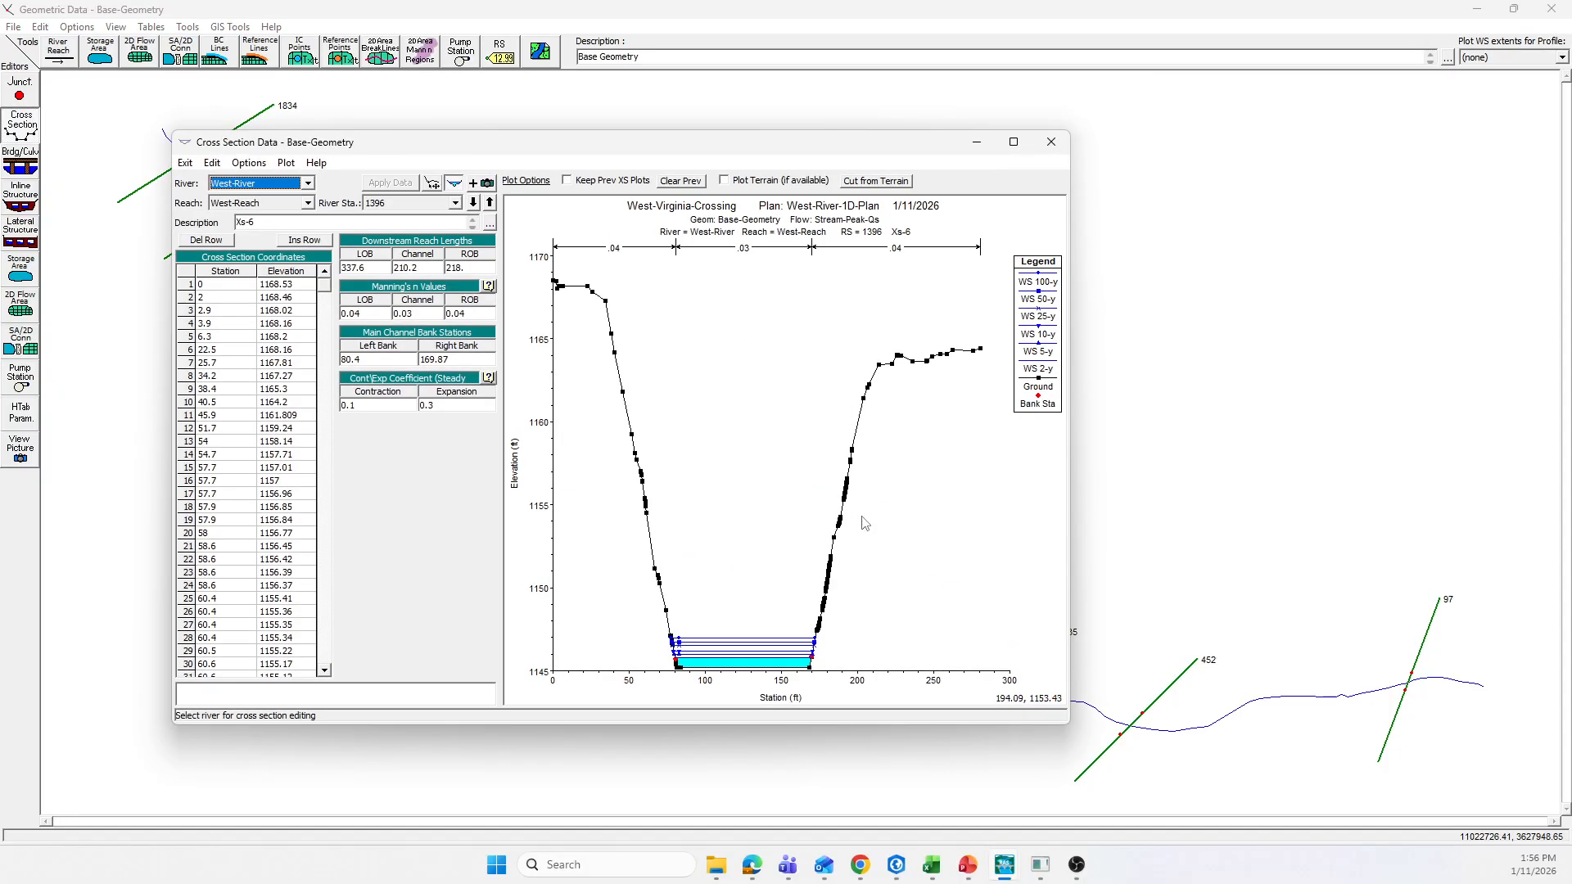
left_click_drag(851, 150, 750, 86)
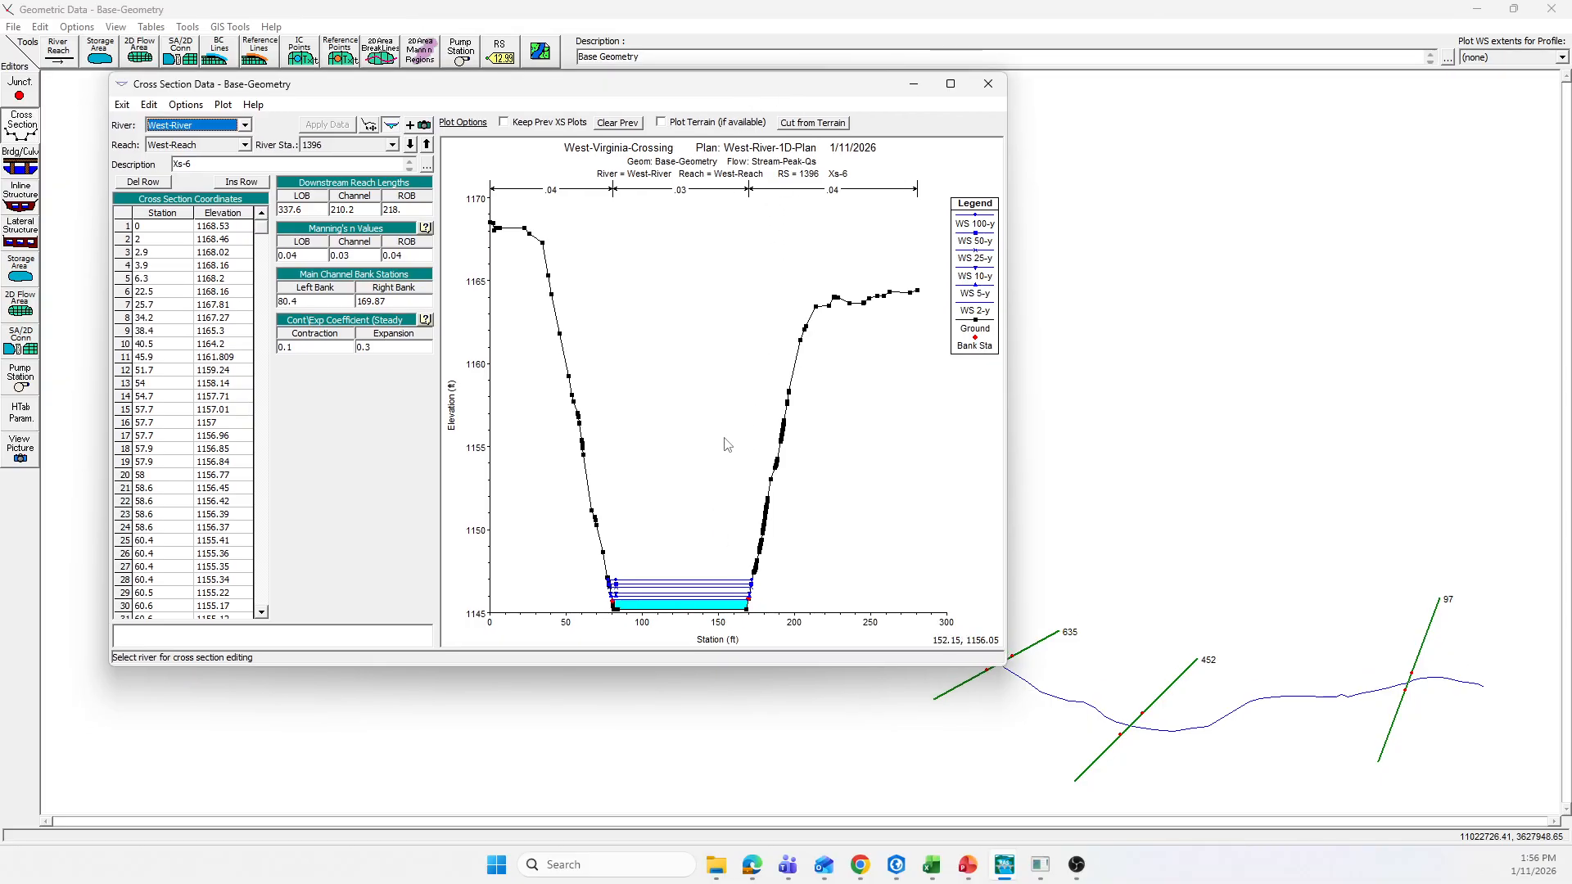
left_click(816, 309)
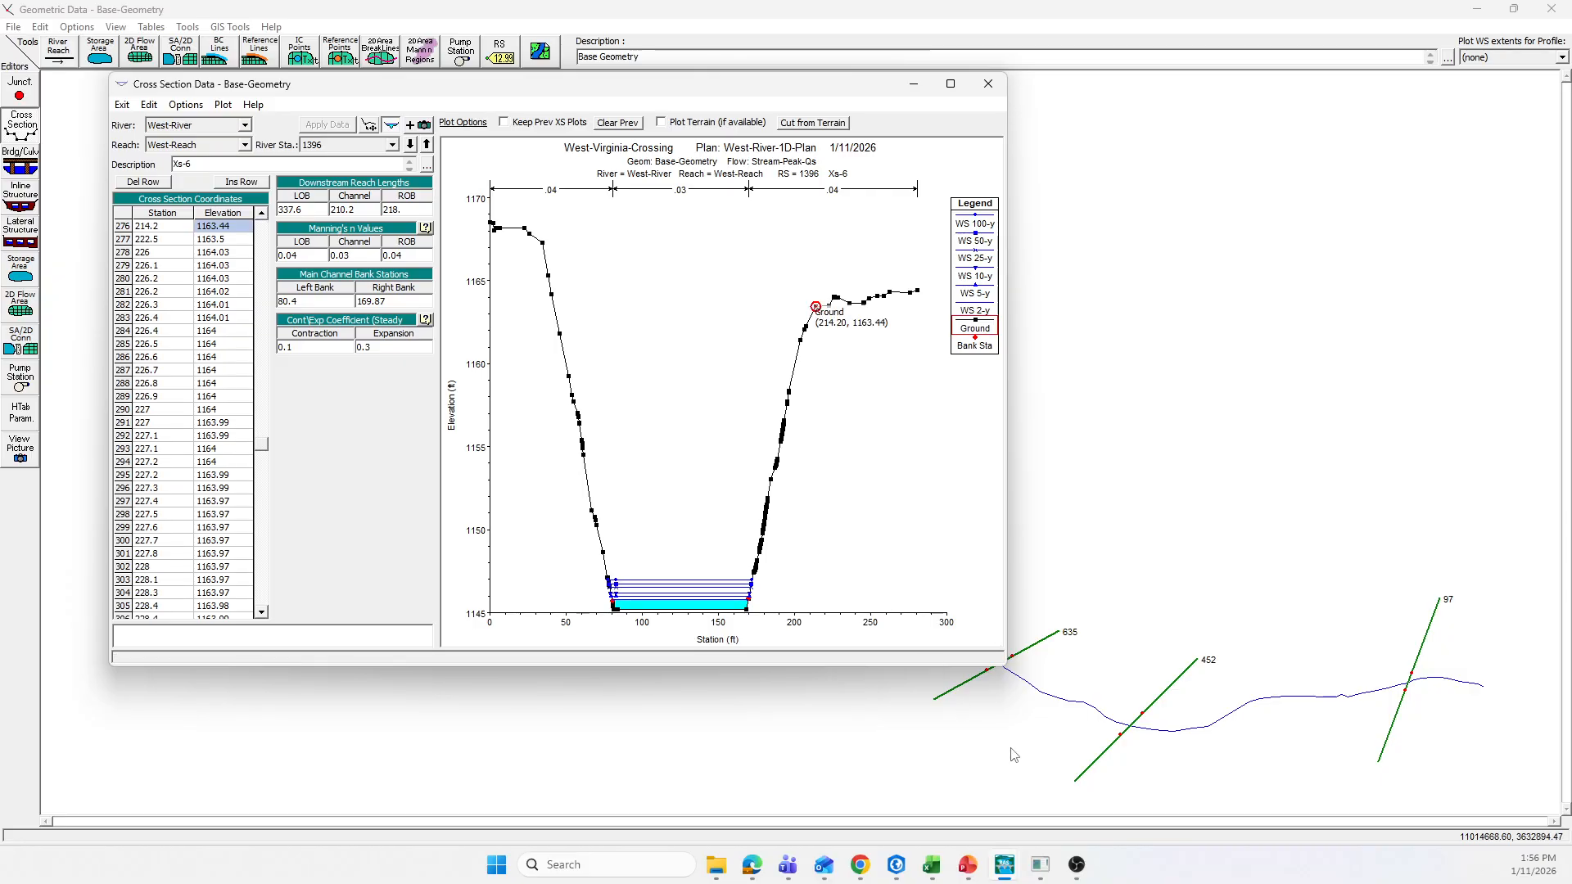
Step: Switch to RAS Mapper and examine the terrain and cross sections around the upstream culvert inlet
mouse_move(1010, 867)
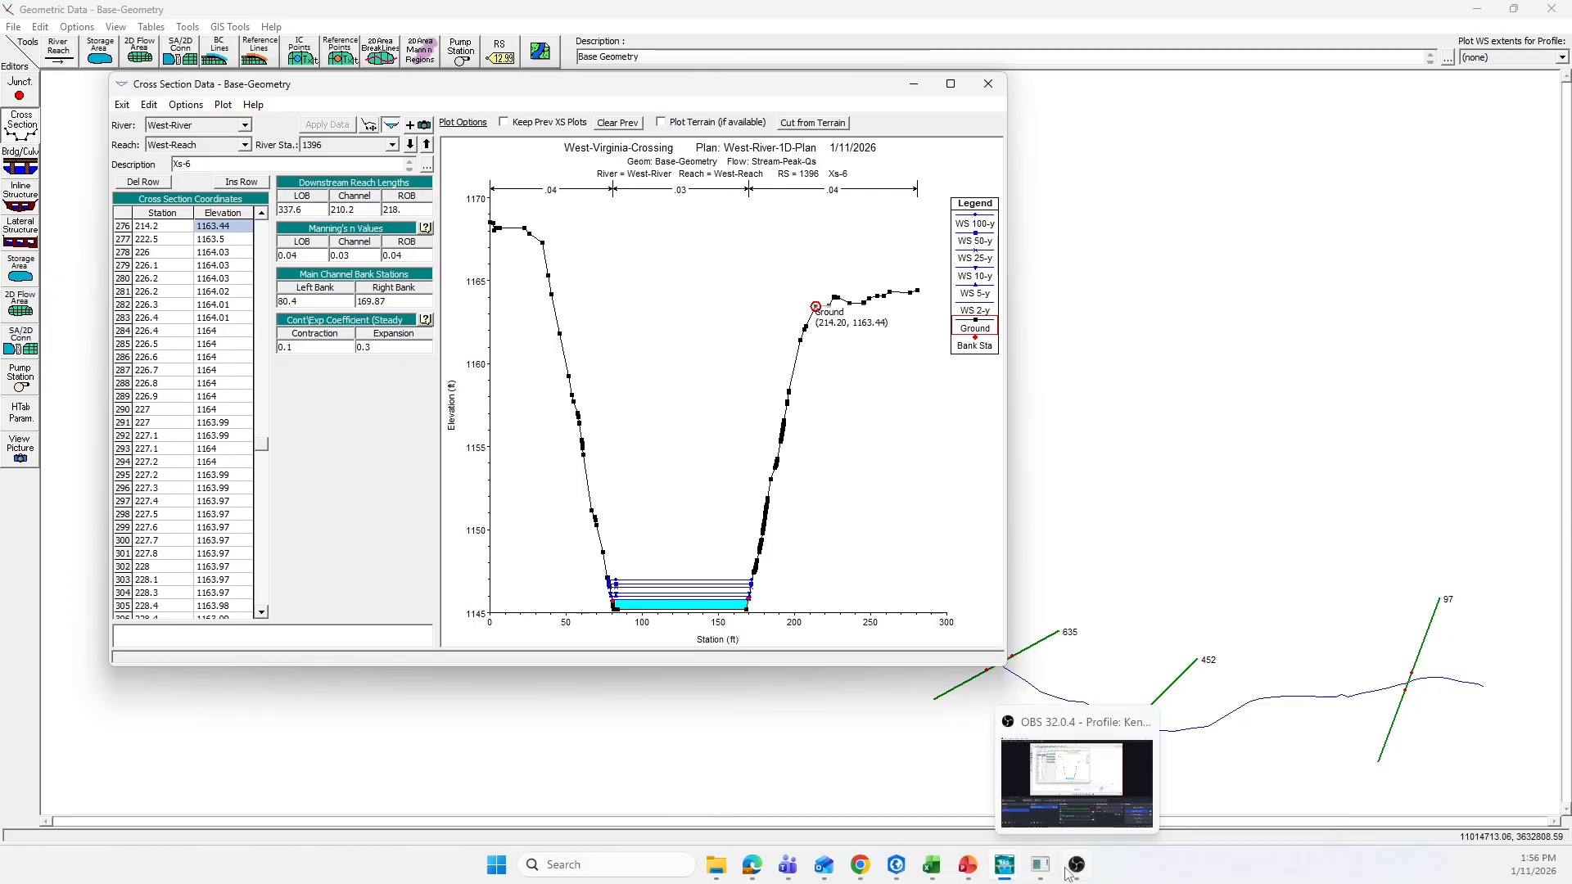
left_click(1072, 797)
scroll(701, 421, "down", 1)
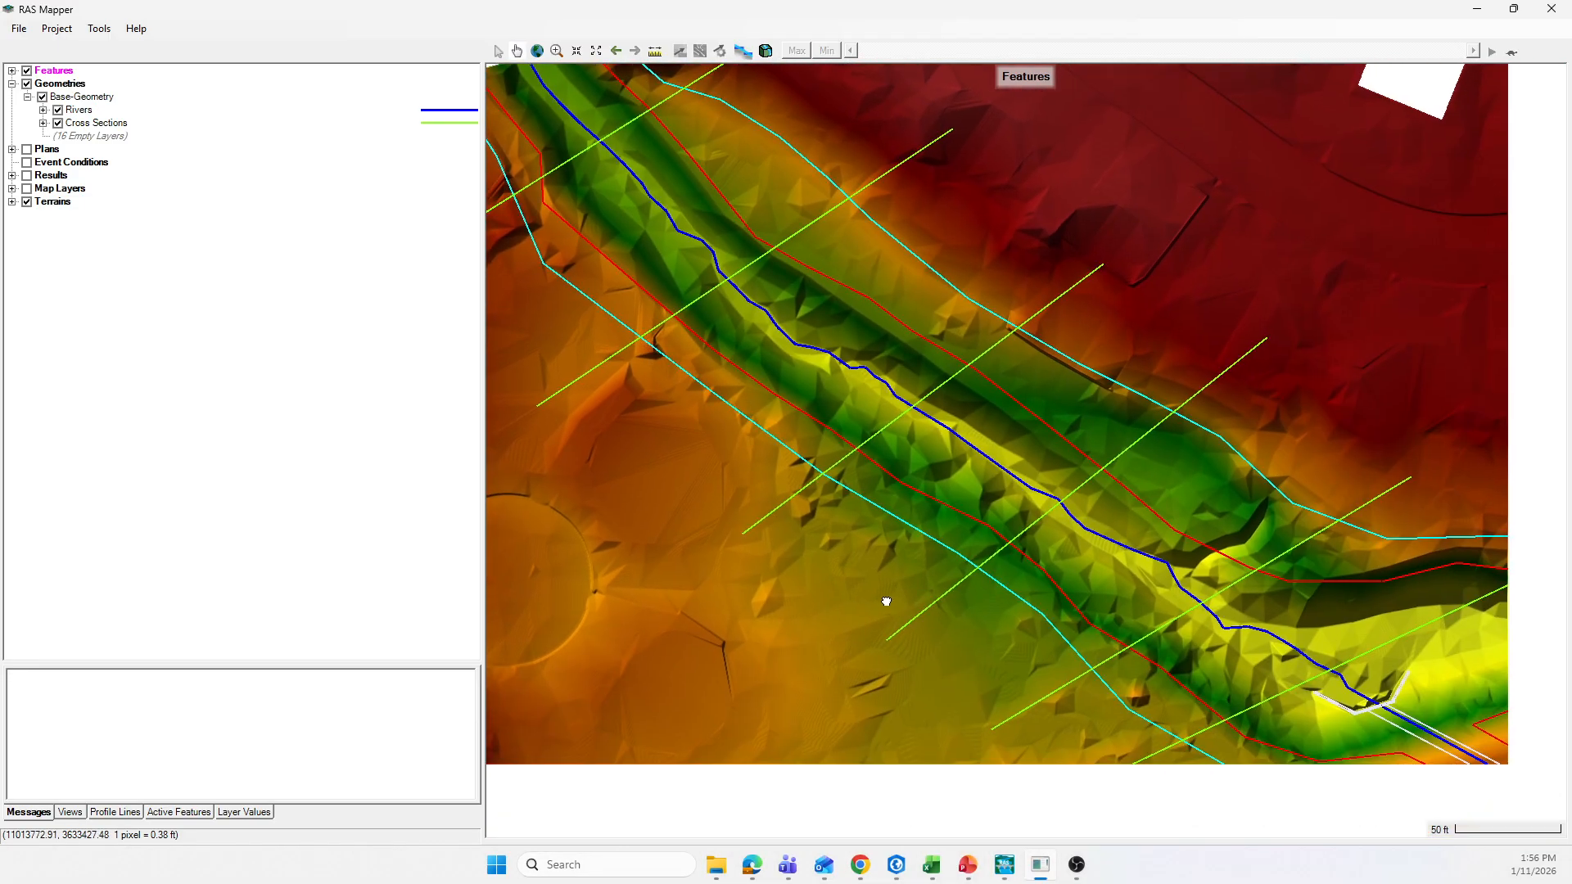
left_click_drag(885, 602, 774, 476)
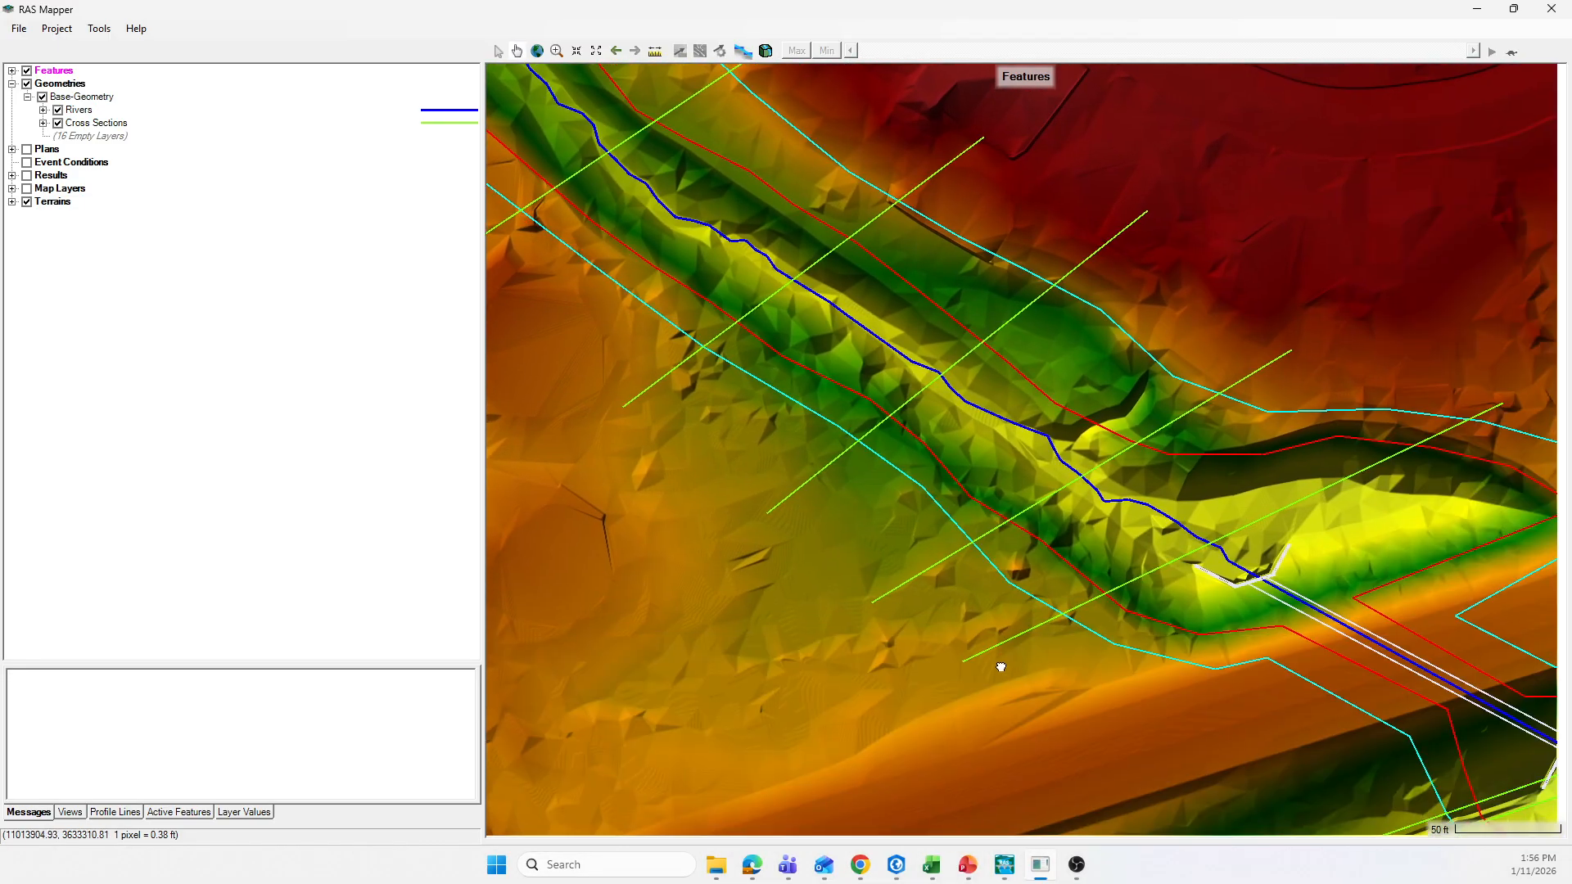
left_click_drag(1010, 670, 868, 613)
scroll(1337, 414, "up", 1)
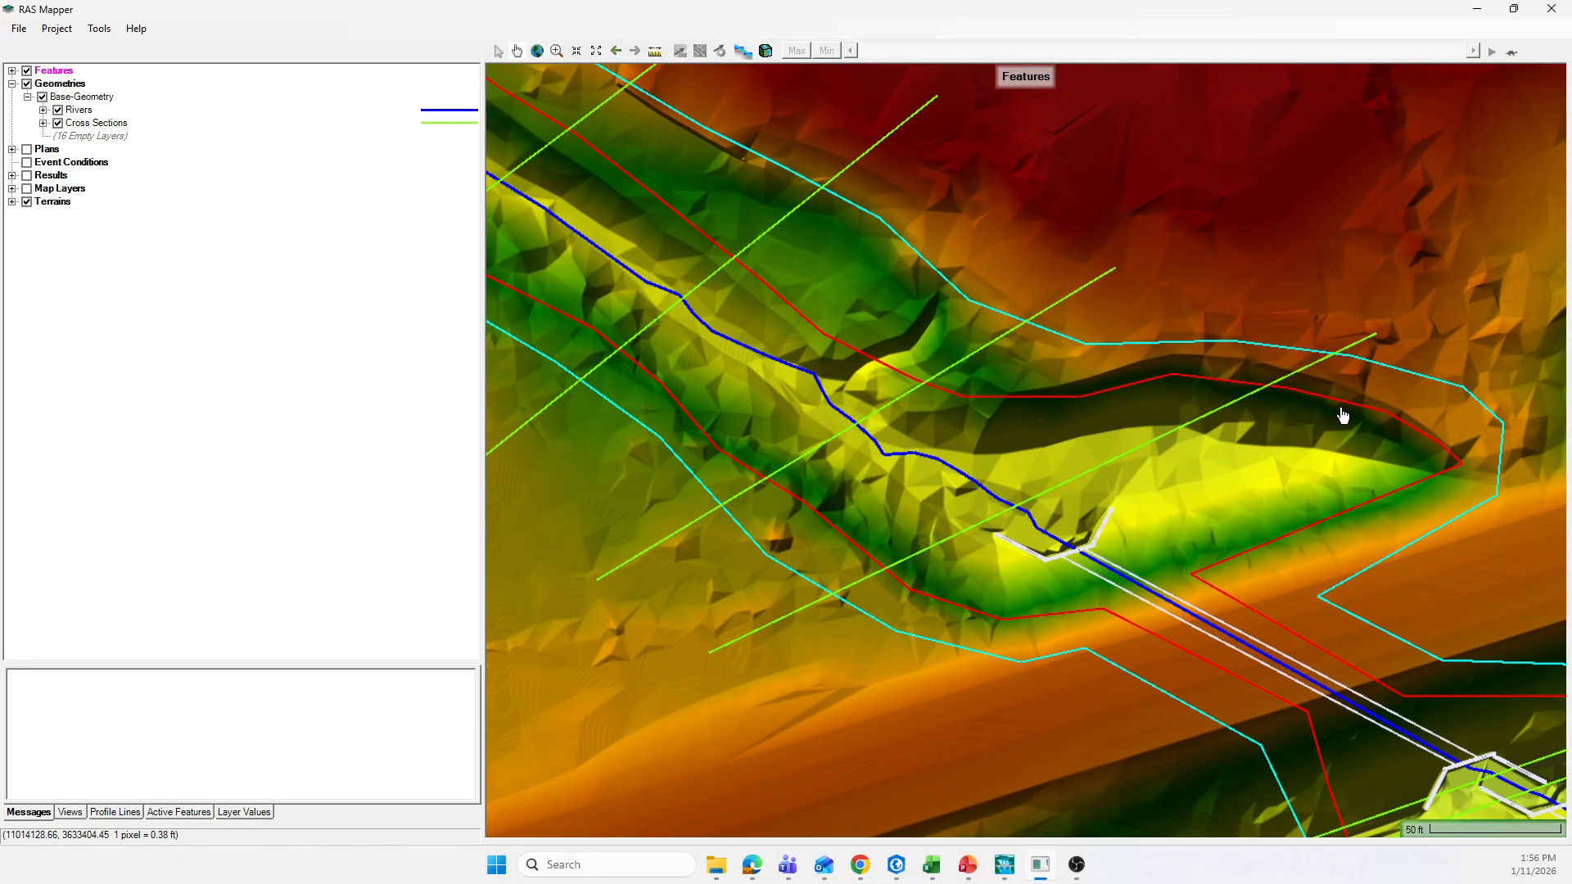
scroll(1337, 416, "up", 1)
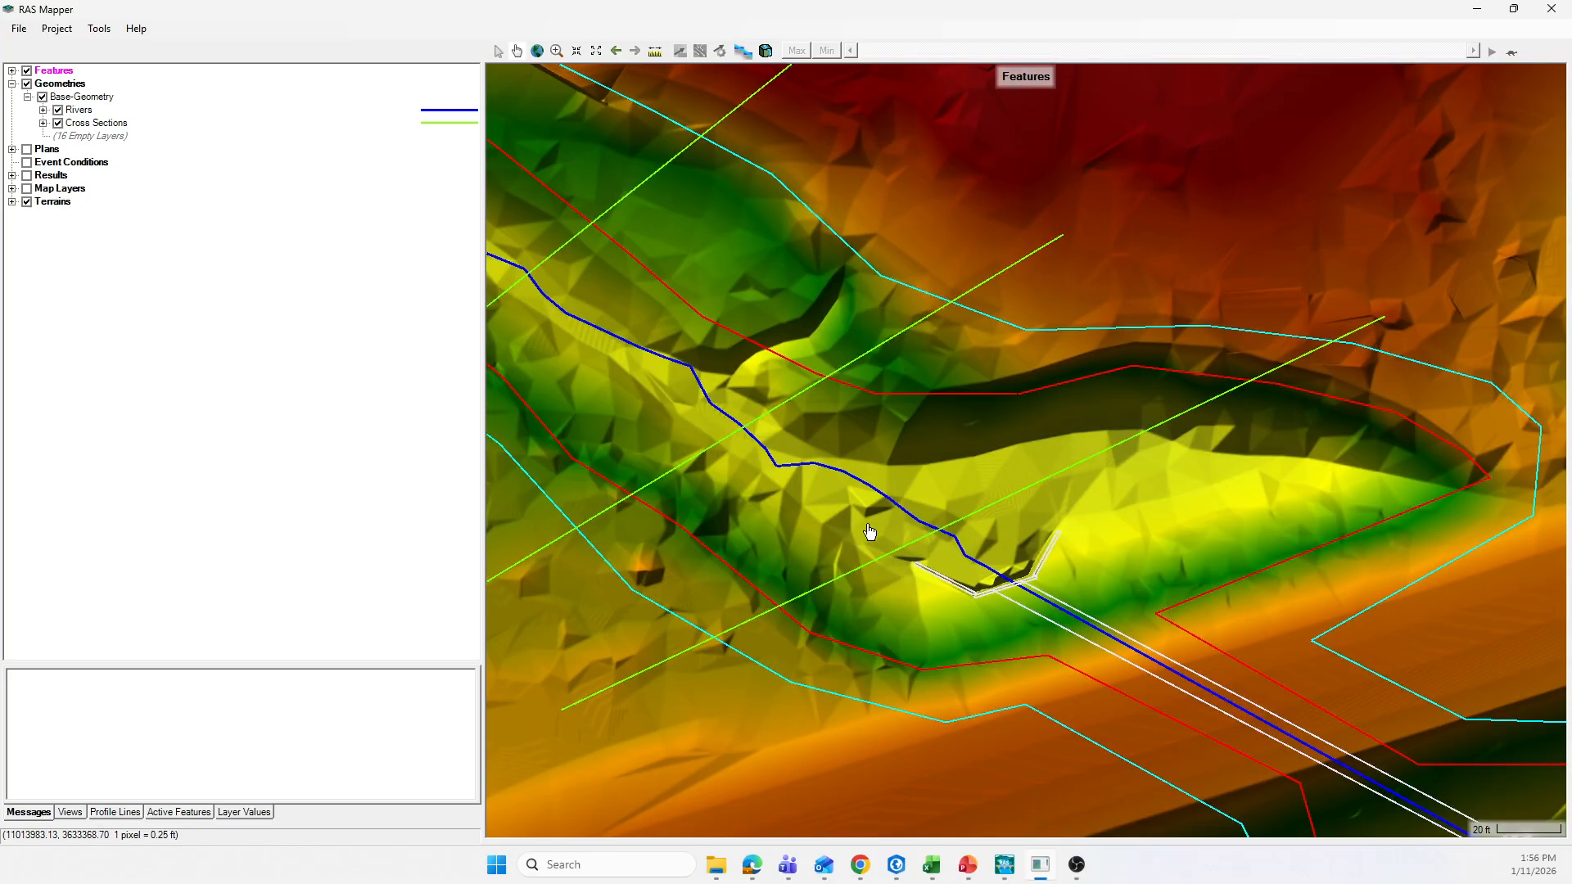
scroll(869, 531, "down", 1)
scroll(752, 403, "up", 1)
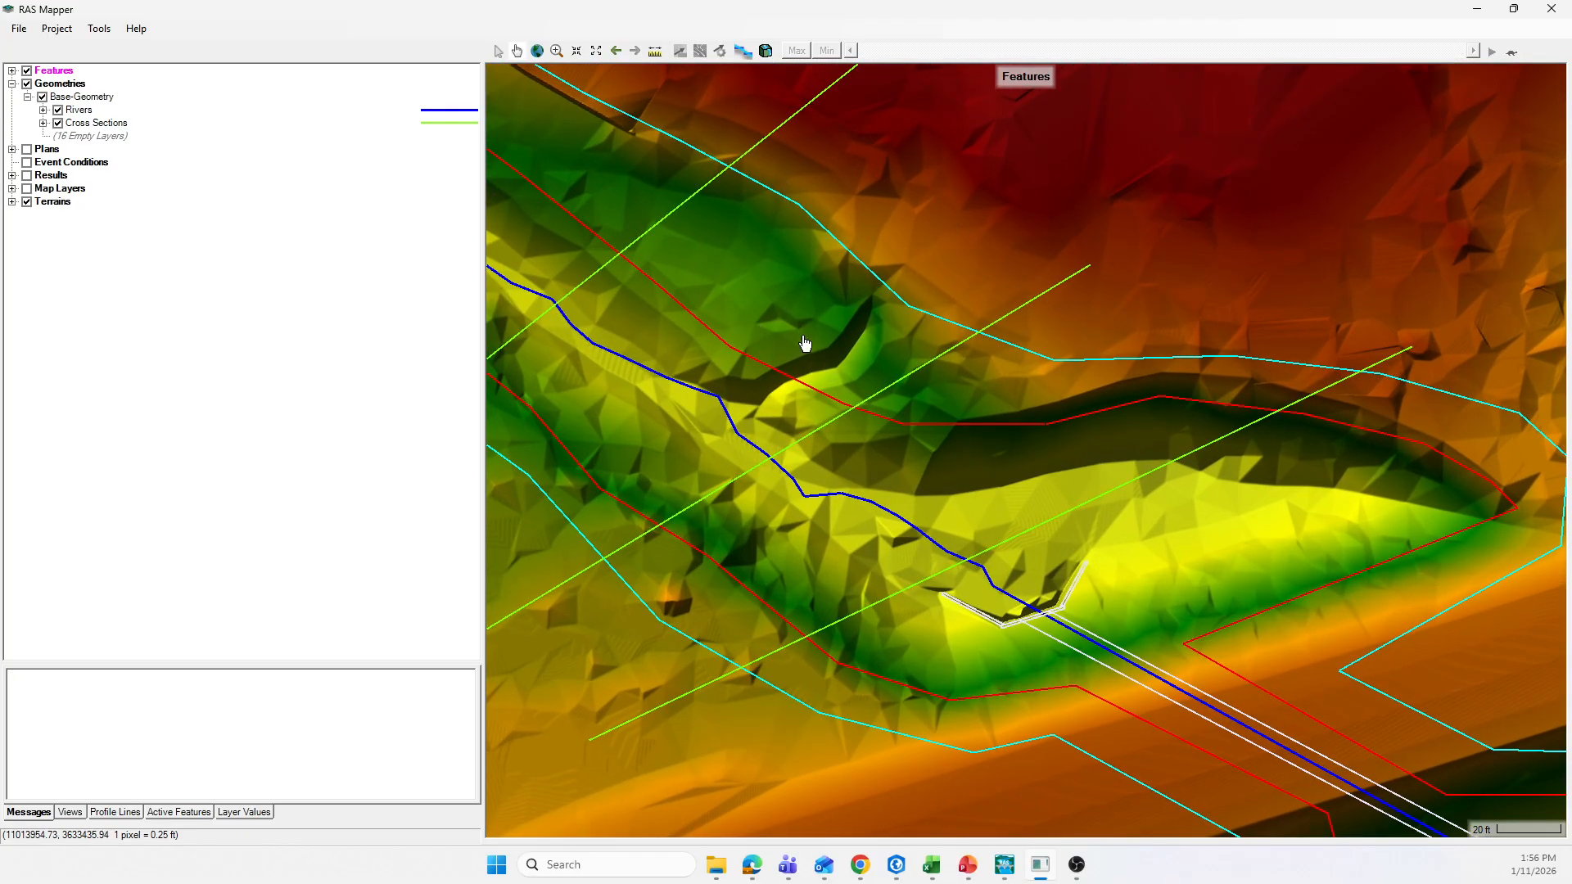
Step: Follow the river over the terrain from its upstream end, past the culverts, to the downstream cross sections
scroll(925, 468, "down", 1)
left_click_drag(751, 327, 1060, 439)
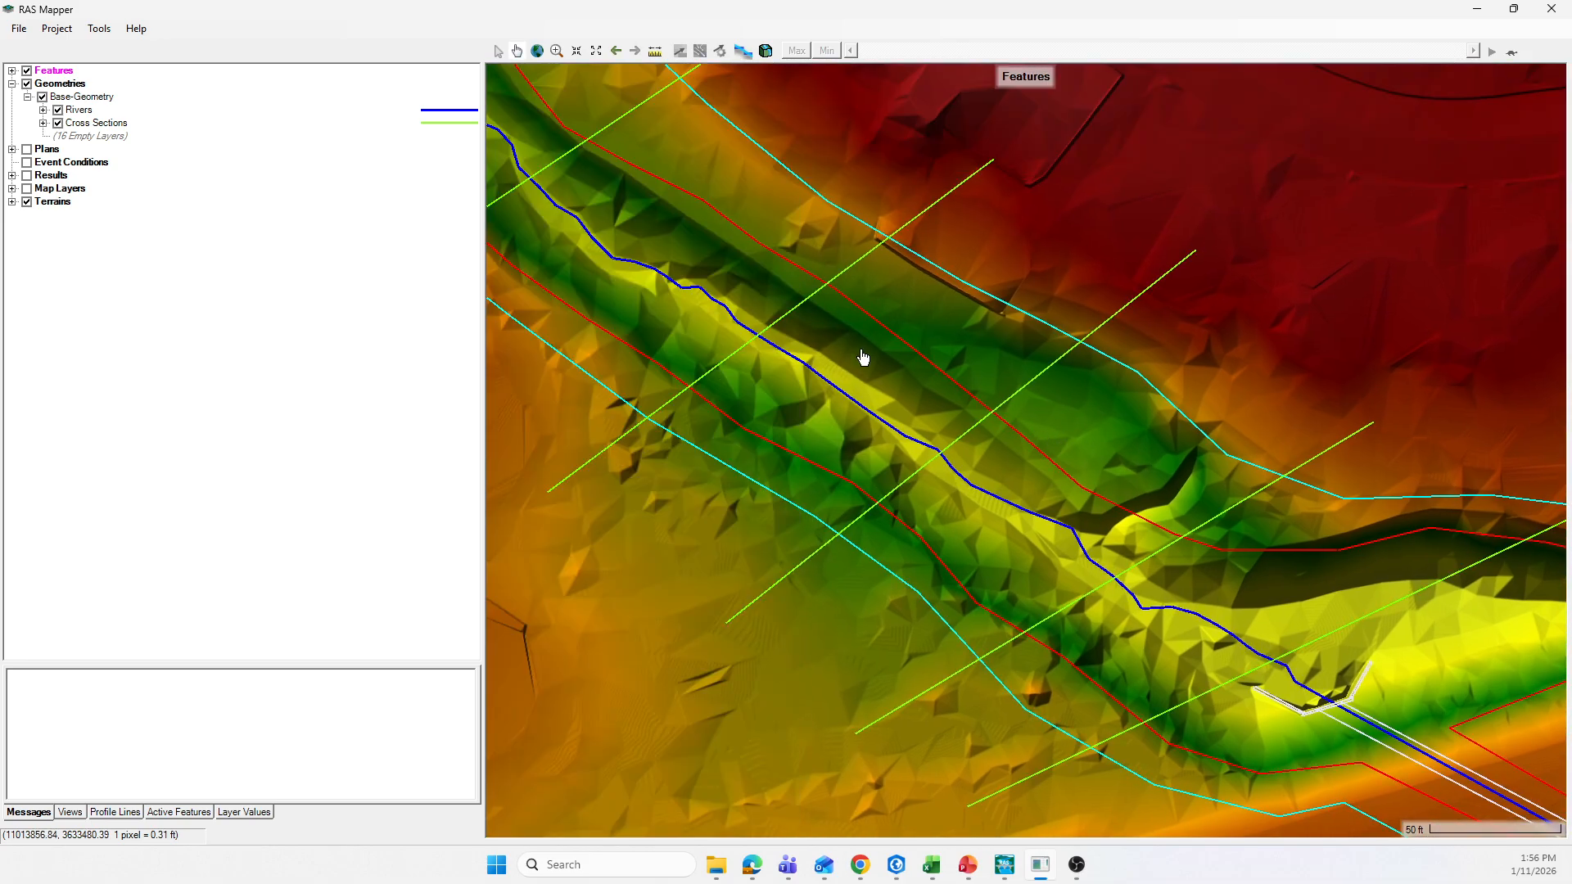
left_click_drag(715, 247, 1063, 516)
left_click_drag(779, 287, 745, 206)
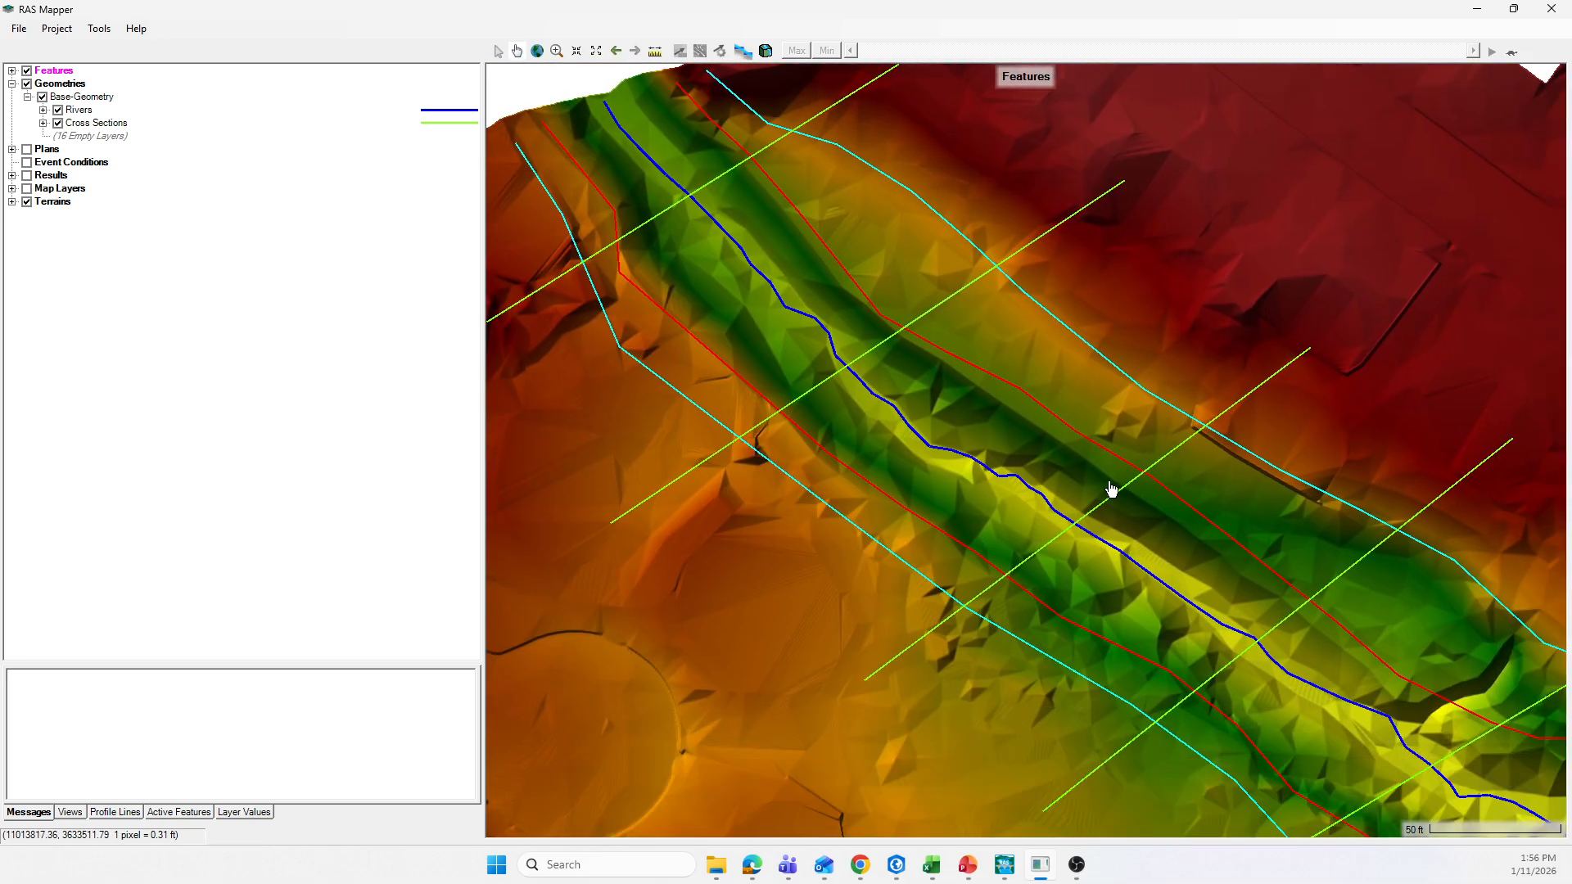
left_click_drag(1142, 525, 835, 276)
left_click_drag(1079, 473, 807, 251)
left_click_drag(1103, 483, 825, 361)
left_click_drag(1190, 563, 853, 438)
left_click_drag(1122, 580, 953, 480)
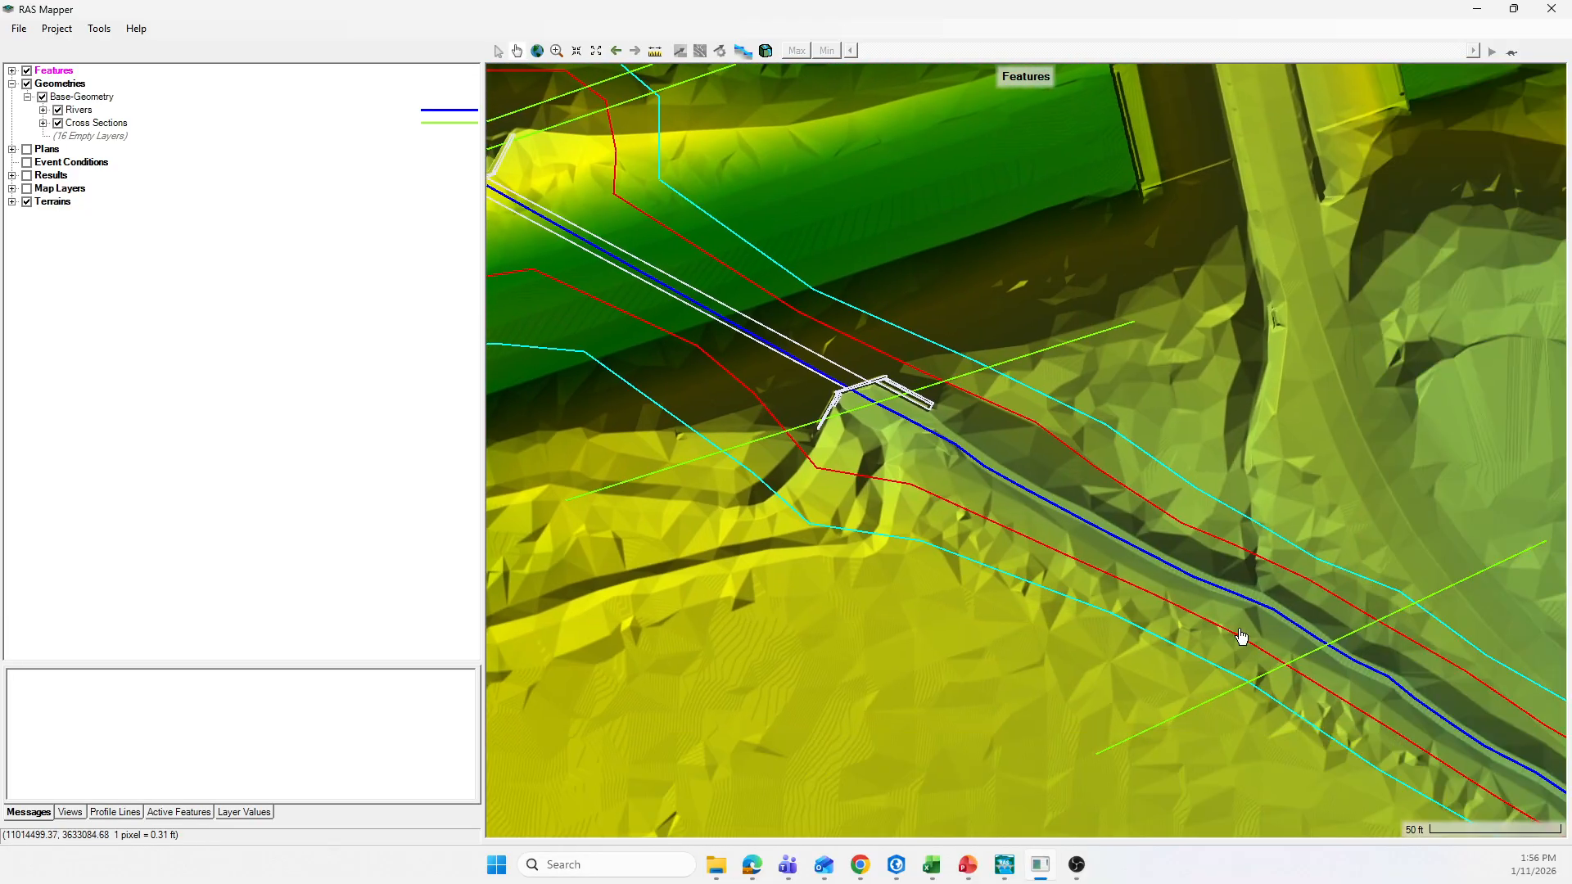
left_click_drag(1235, 631, 1000, 509)
left_click_drag(1235, 632, 1013, 511)
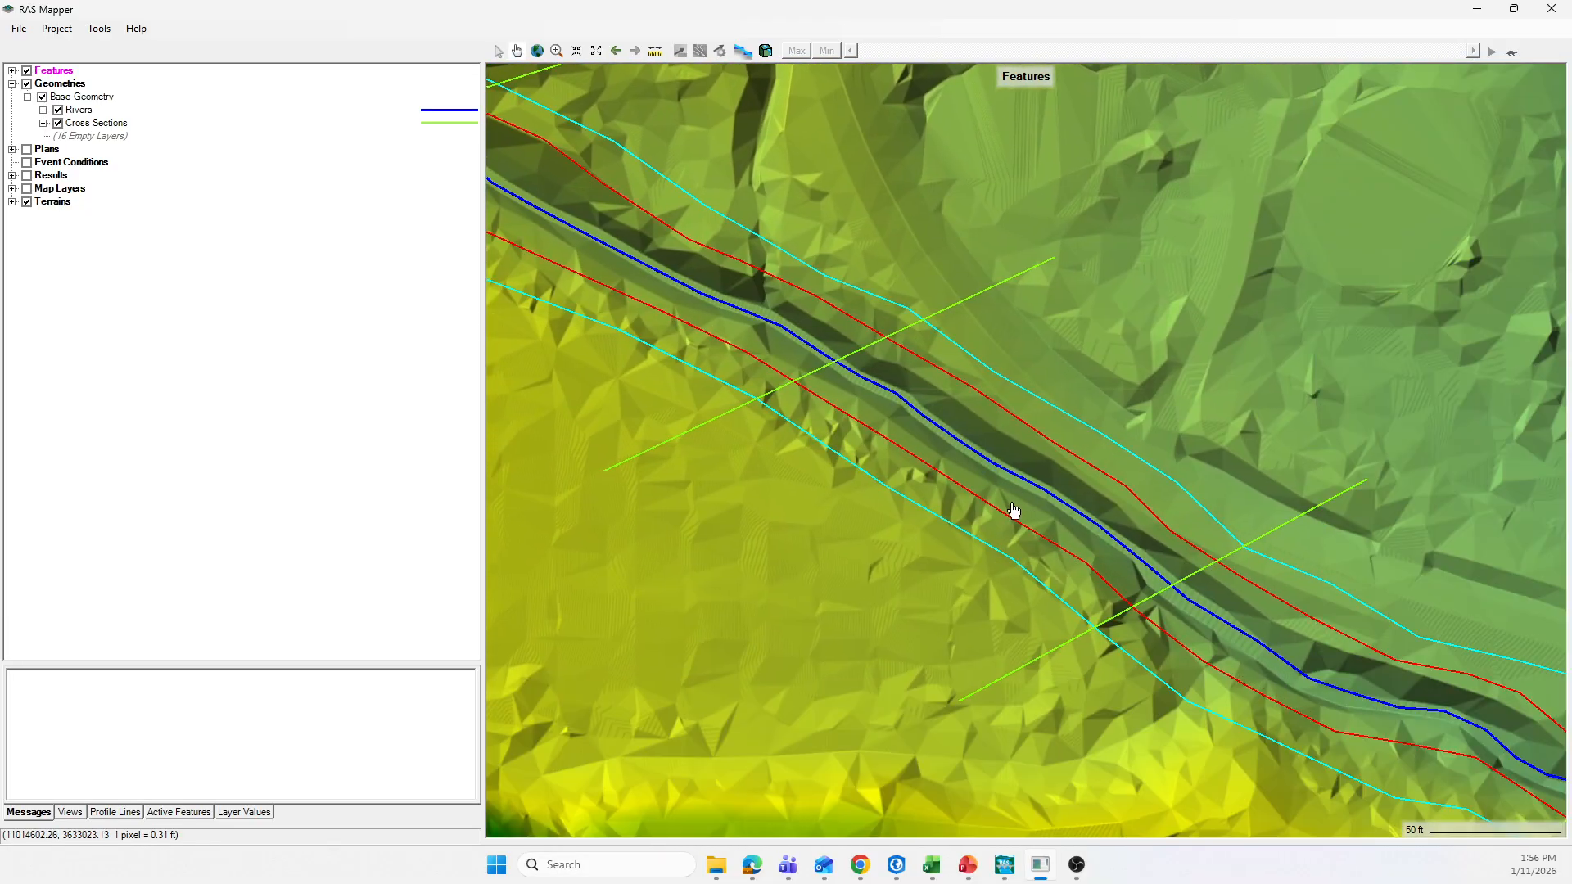
Step: Examine the wider terrain, bank lines and flow paths around both embankment crossings and back along the upstream reach
scroll(1088, 477, "down", 1)
scroll(1098, 543, "down", 1)
left_click_drag(841, 377, 1094, 589)
left_click_drag(858, 407, 918, 442)
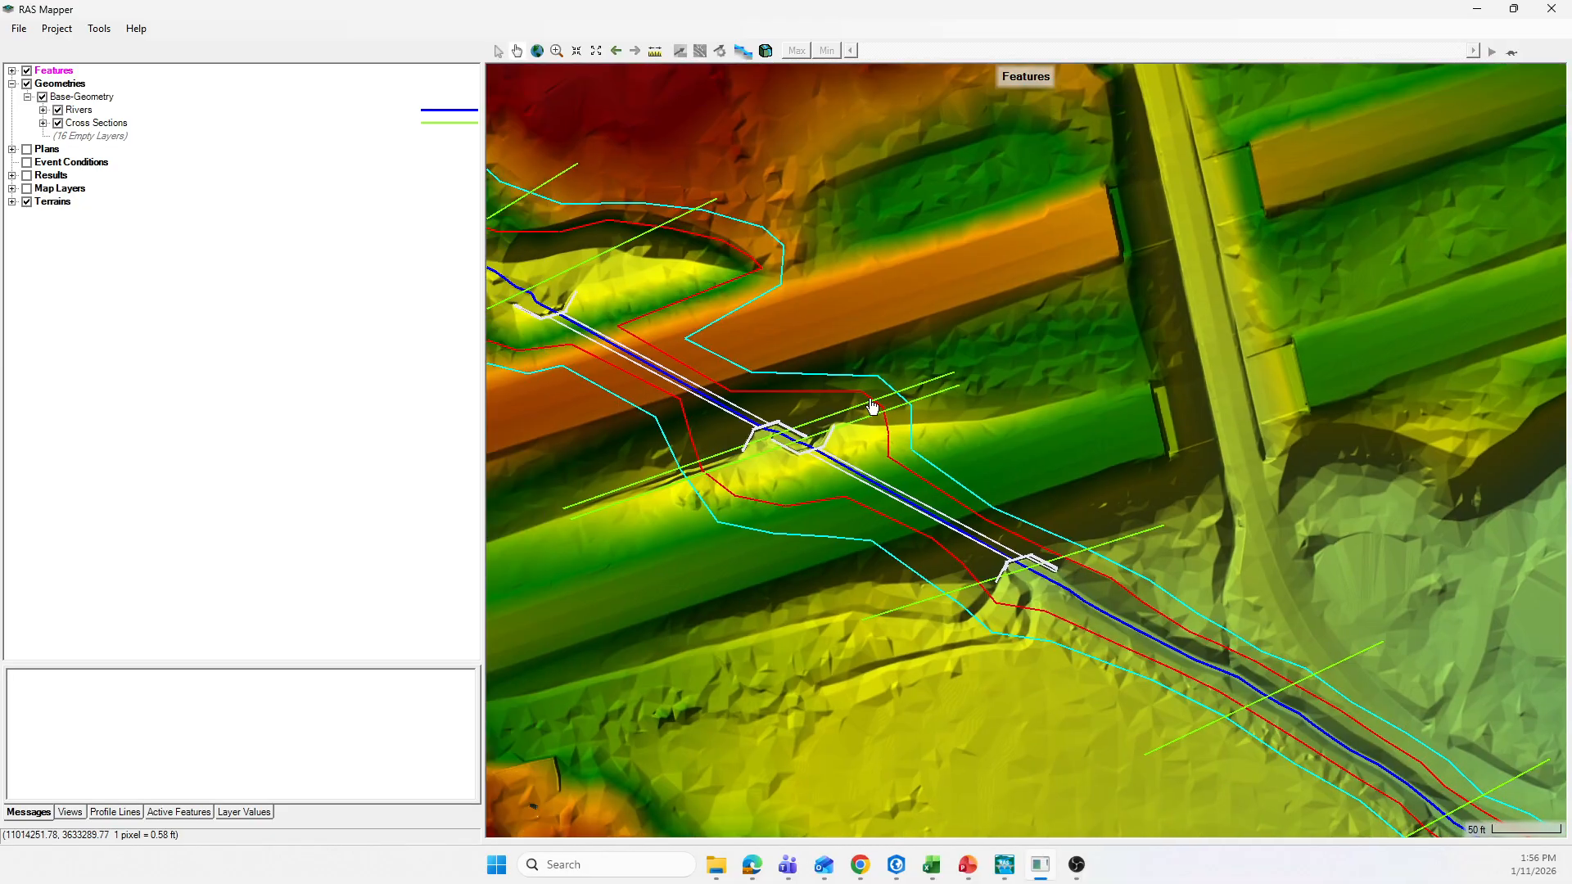
left_click_drag(1305, 533, 1146, 519)
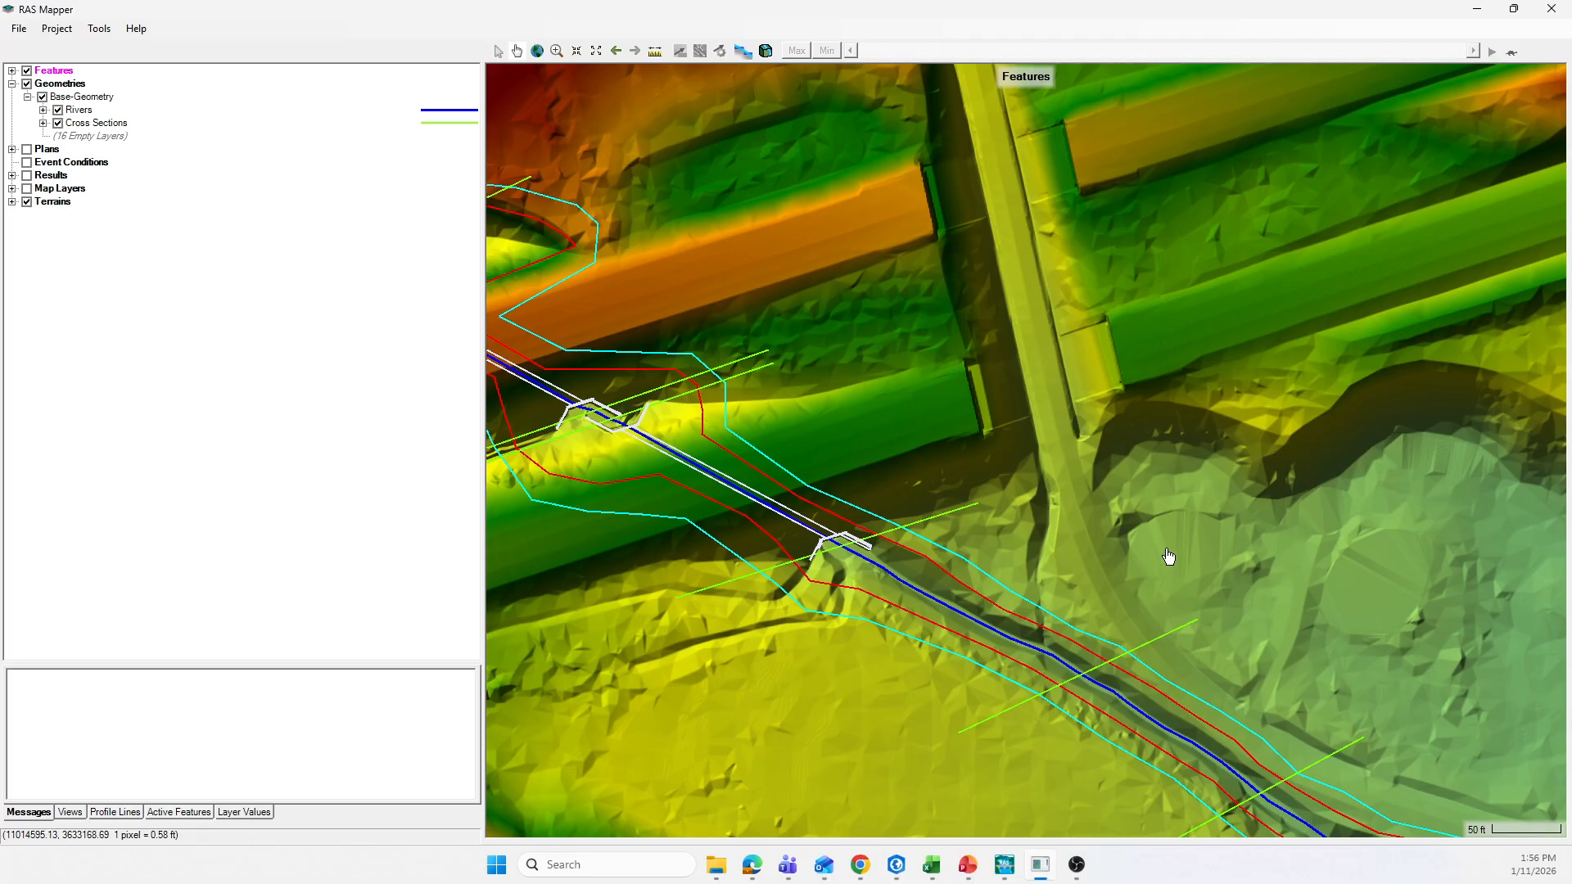
scroll(1203, 586, "down", 1)
left_click_drag(918, 404, 1038, 500)
left_click_drag(799, 401, 910, 425)
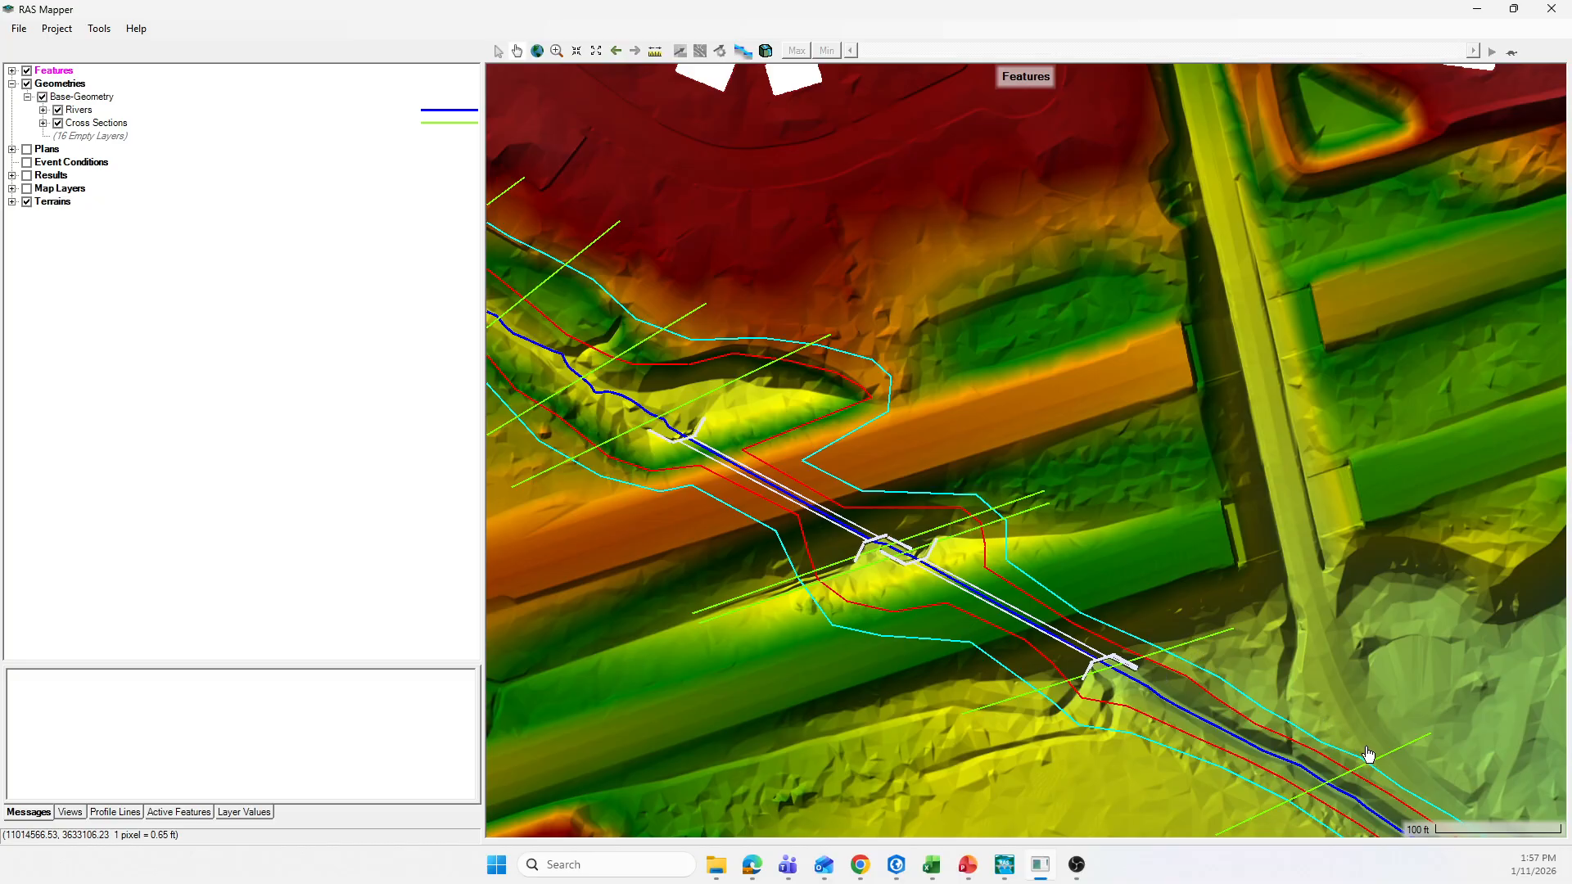
left_click_drag(729, 356, 926, 435)
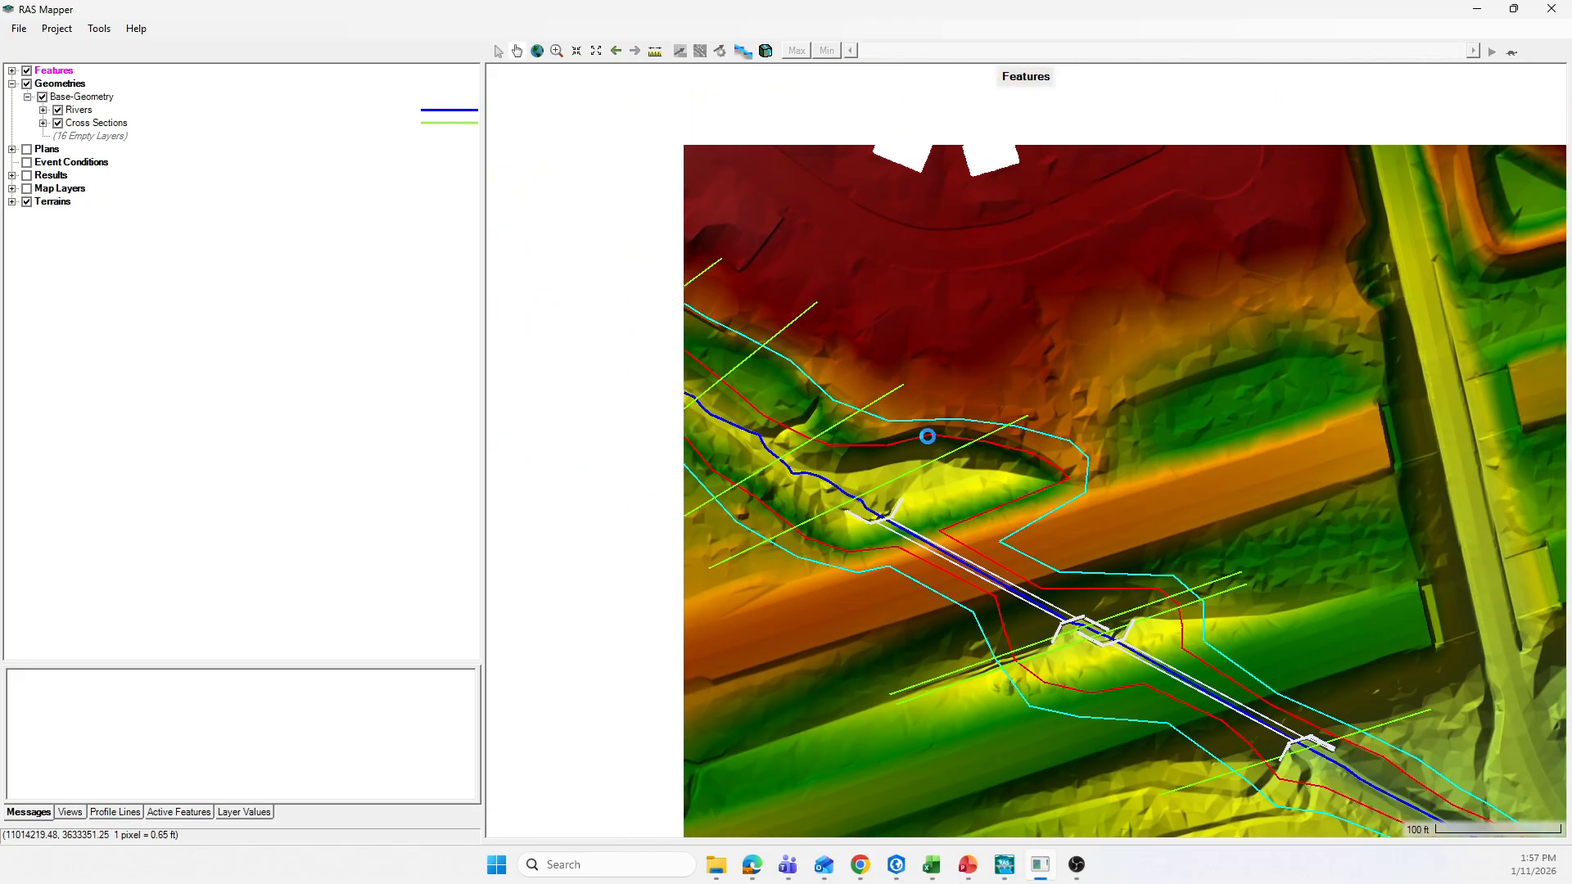
left_click_drag(806, 345, 926, 382)
left_click_drag(756, 277, 847, 320)
left_click_drag(878, 401, 801, 281)
left_click_drag(961, 468, 859, 475)
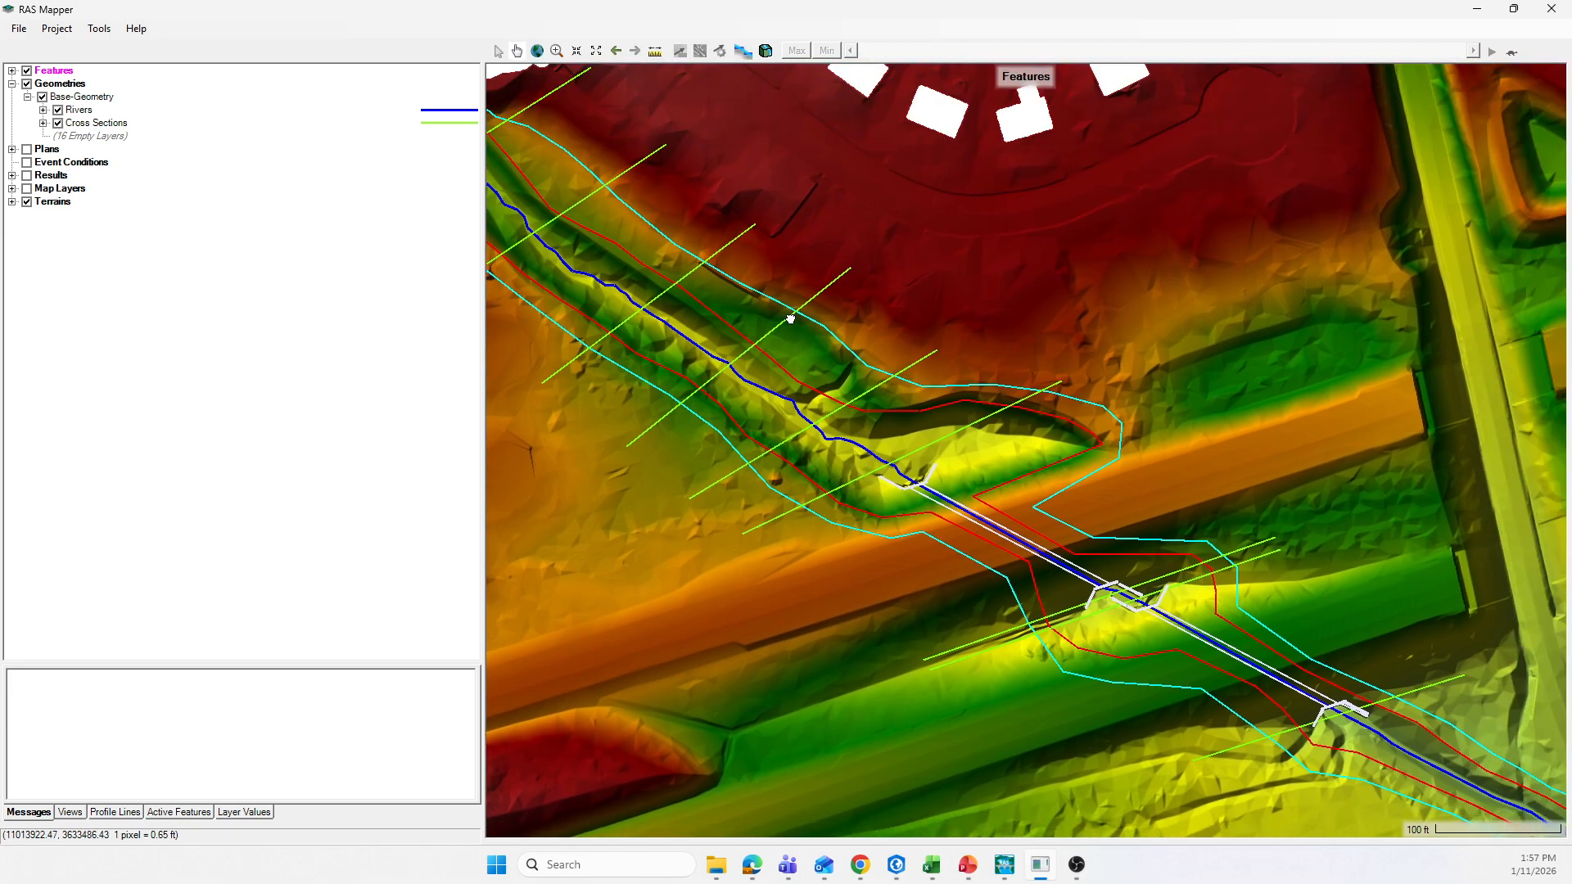
left_click_drag(793, 319, 898, 414)
left_click_drag(847, 504, 842, 392)
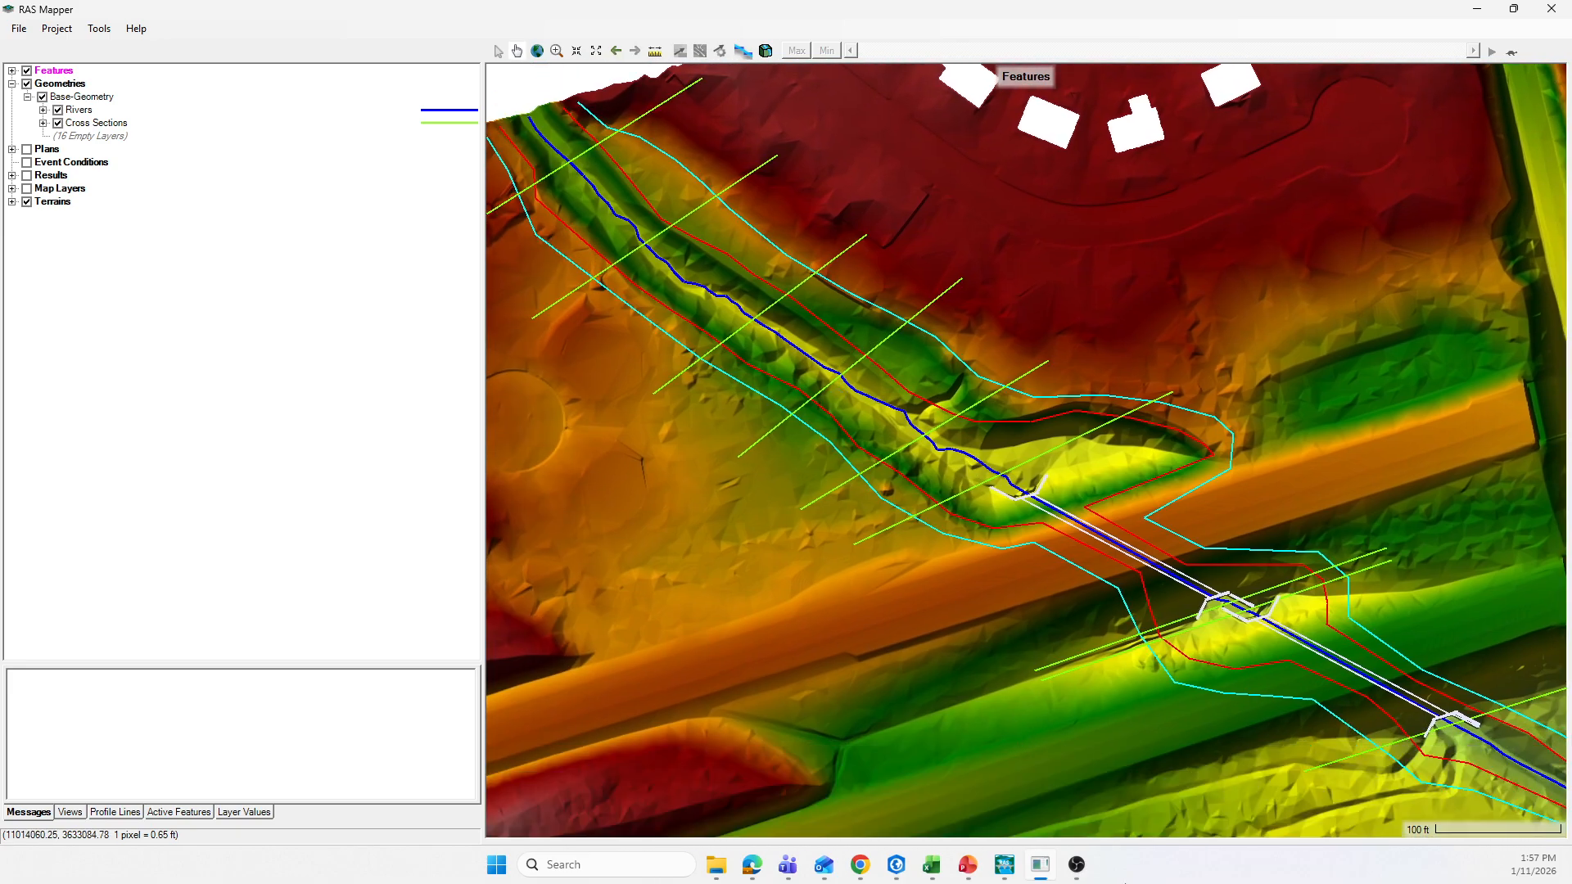
Step: Switch back to the HEC-RAS cross section data editor and display river station 97
mouse_move(1005, 865)
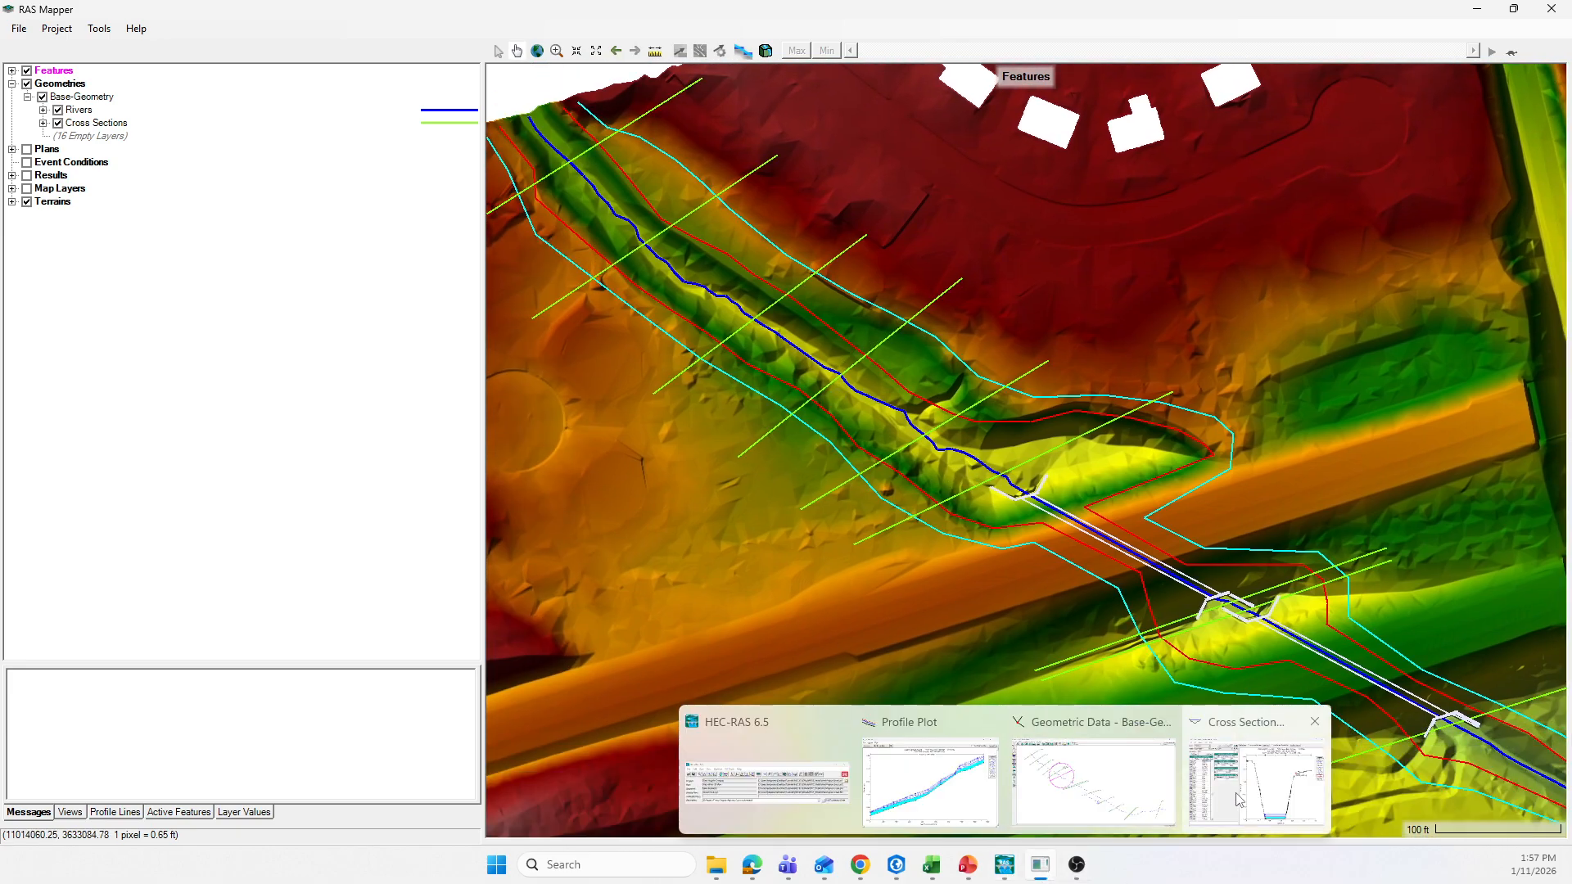
mouse_move(1289, 789)
left_click(1126, 798)
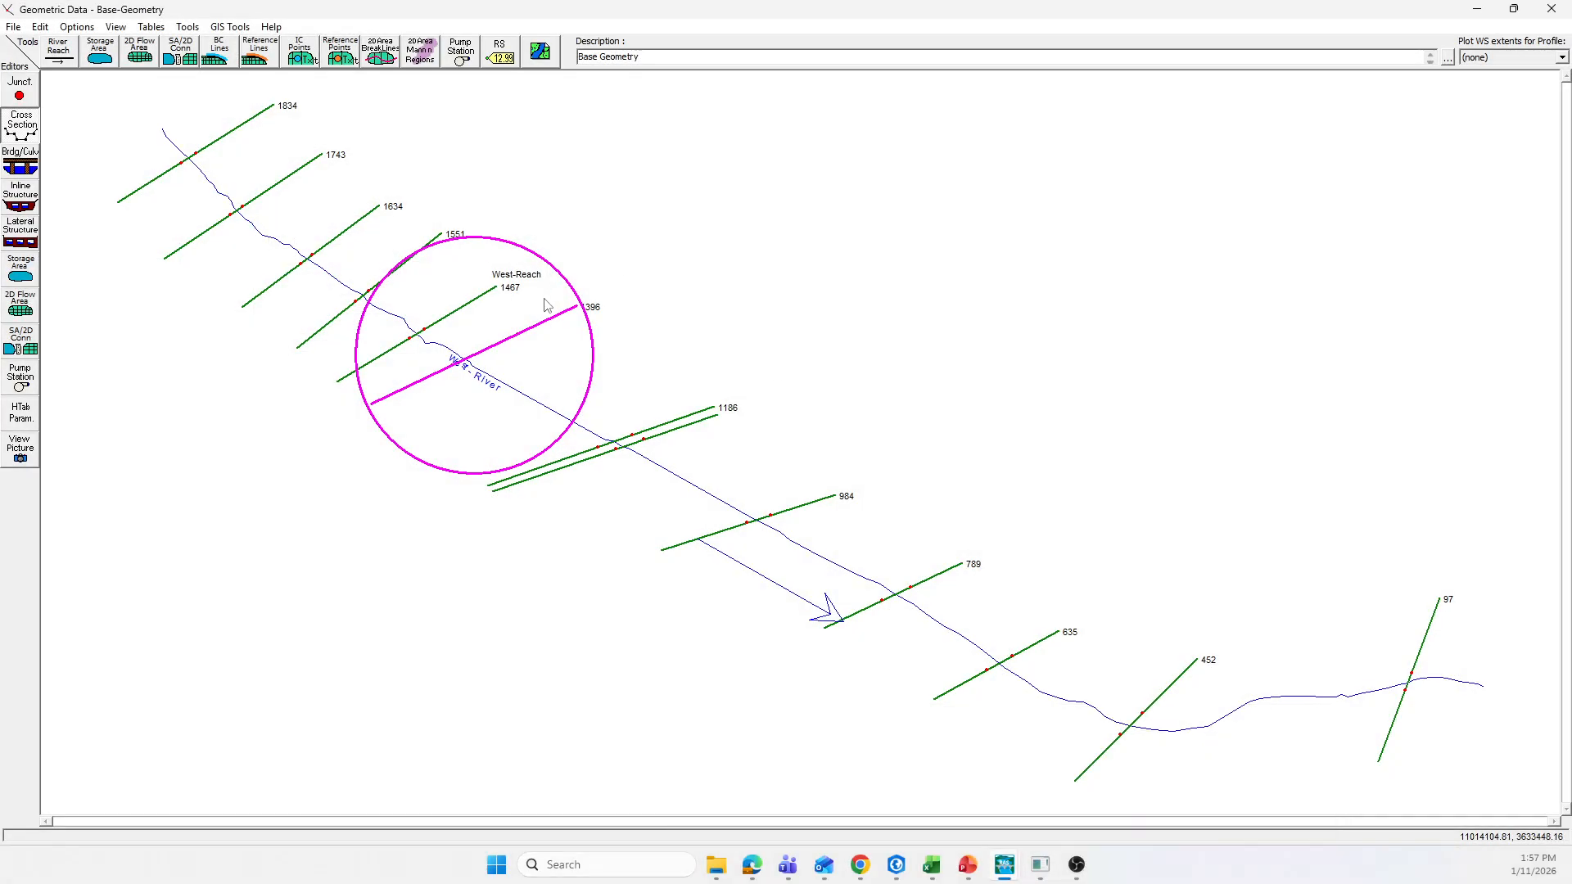
mouse_move(1012, 872)
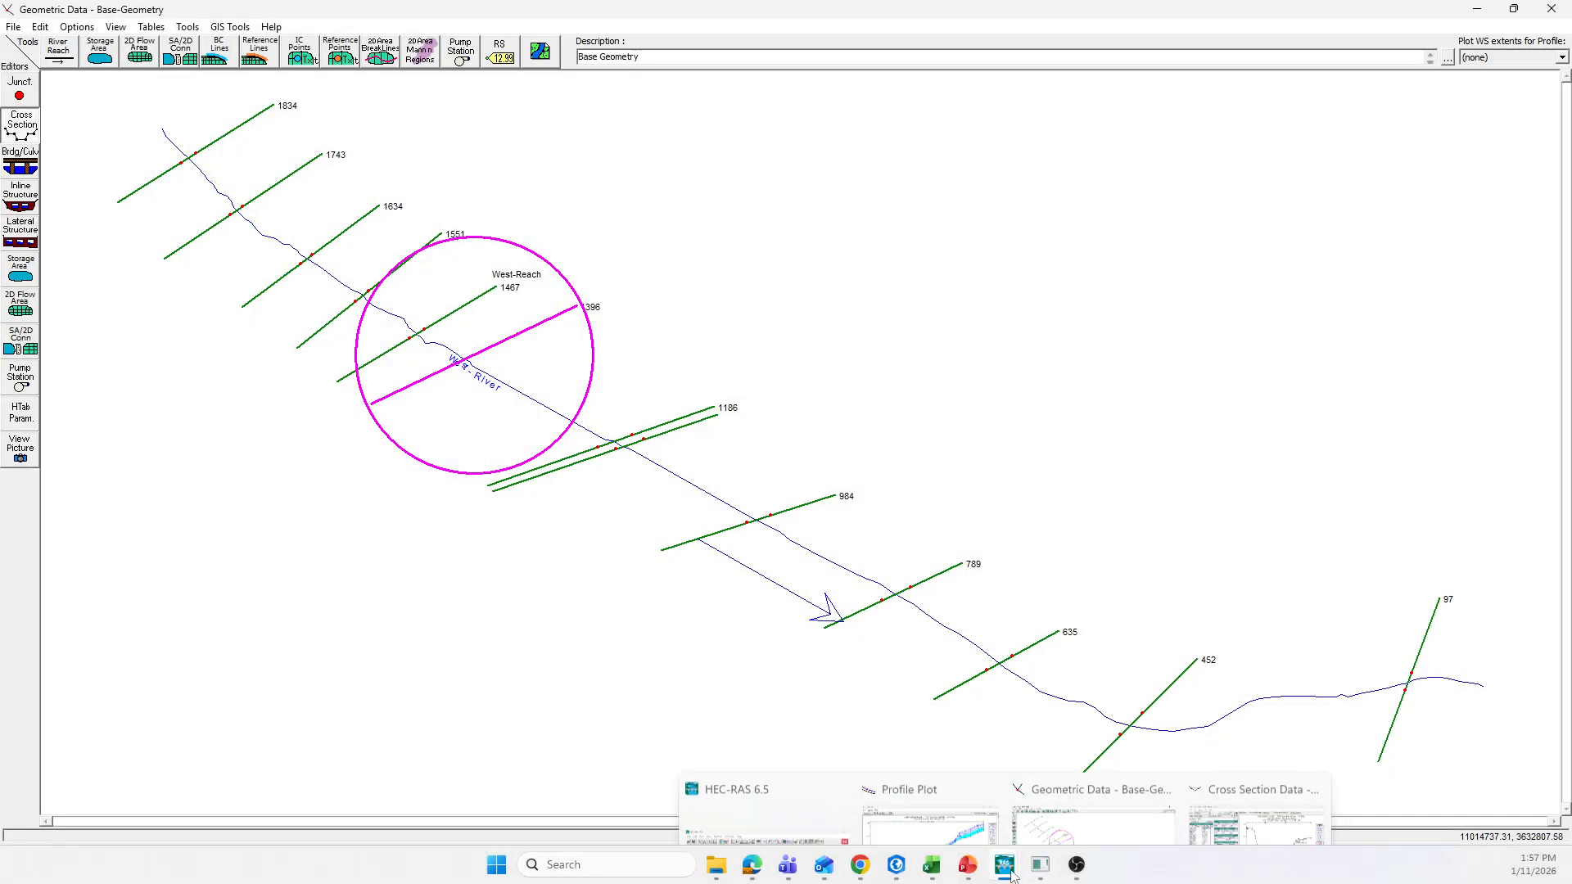
left_click(1274, 811)
left_click(425, 145)
left_click(425, 144)
left_click(426, 144)
left_click(426, 145)
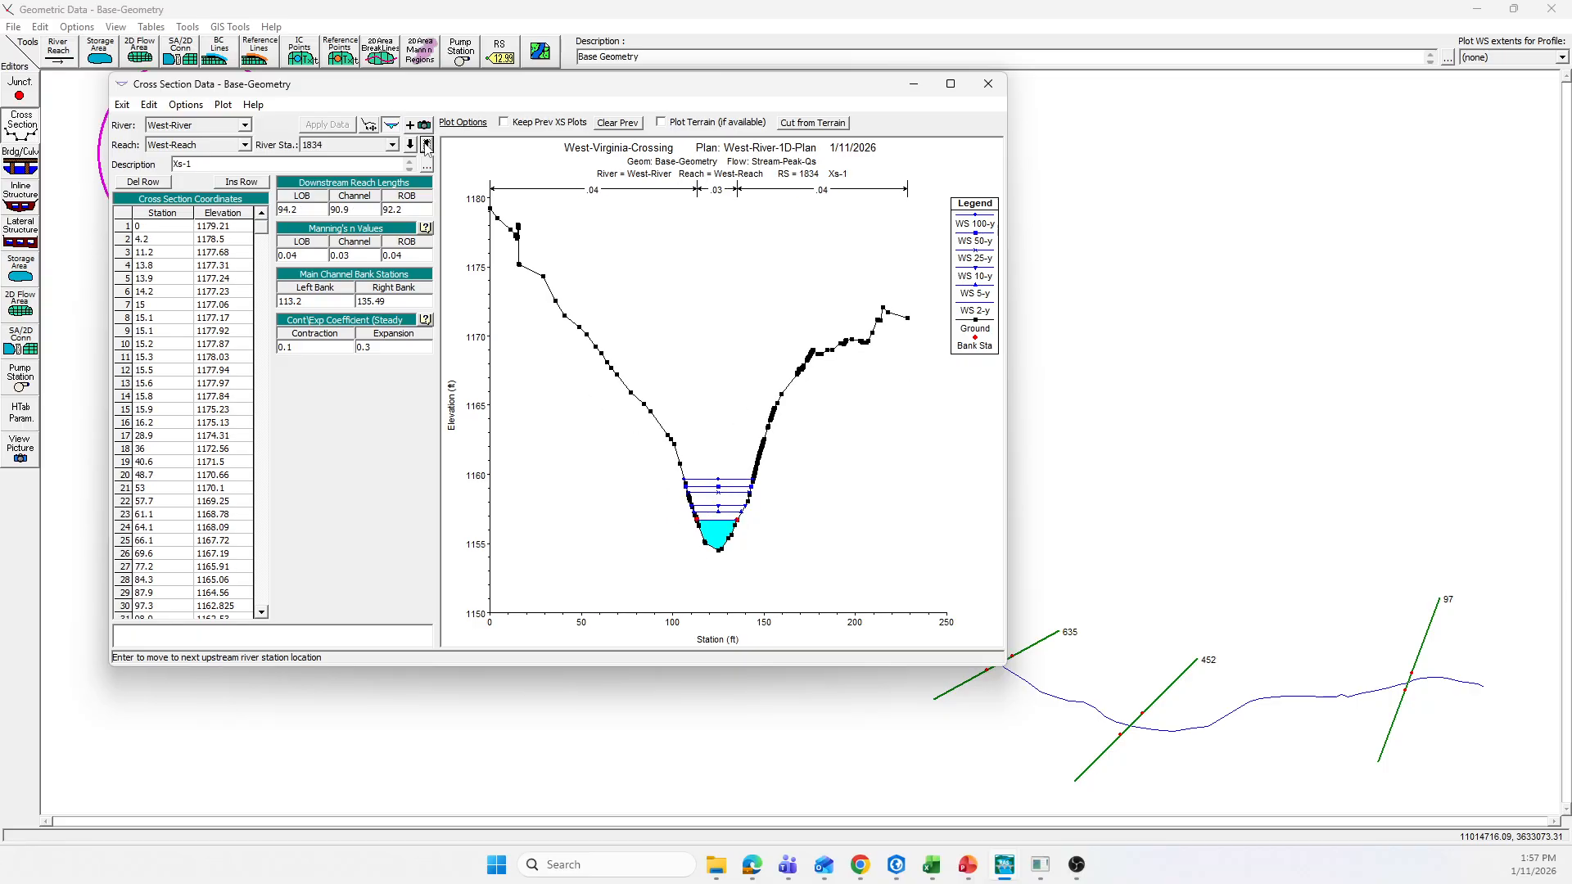
left_click(426, 145)
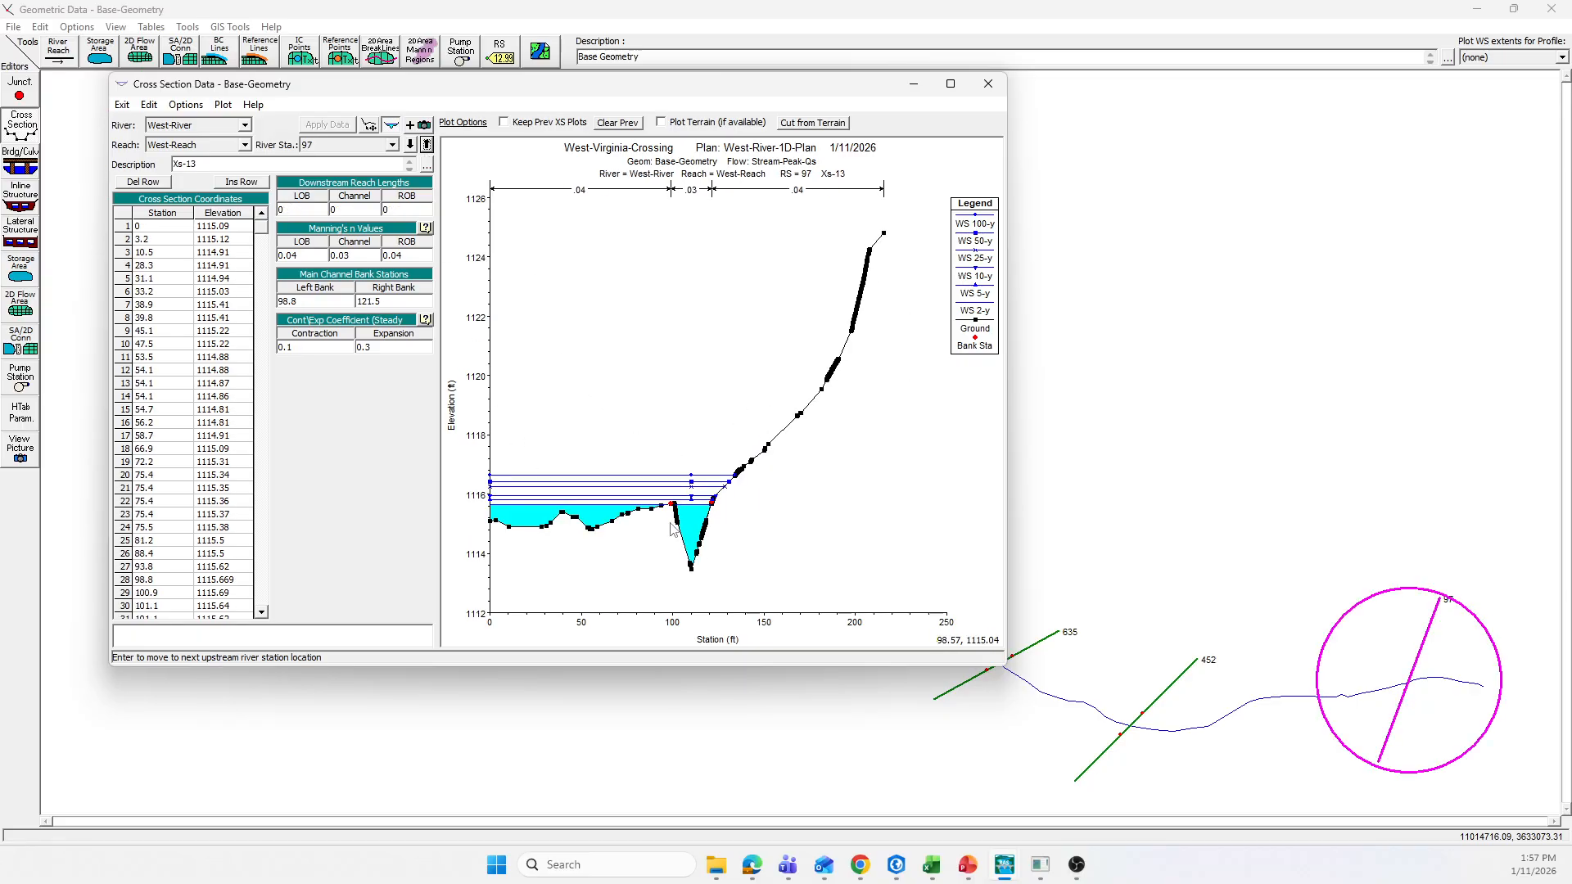
left_click_drag(627, 92, 608, 176)
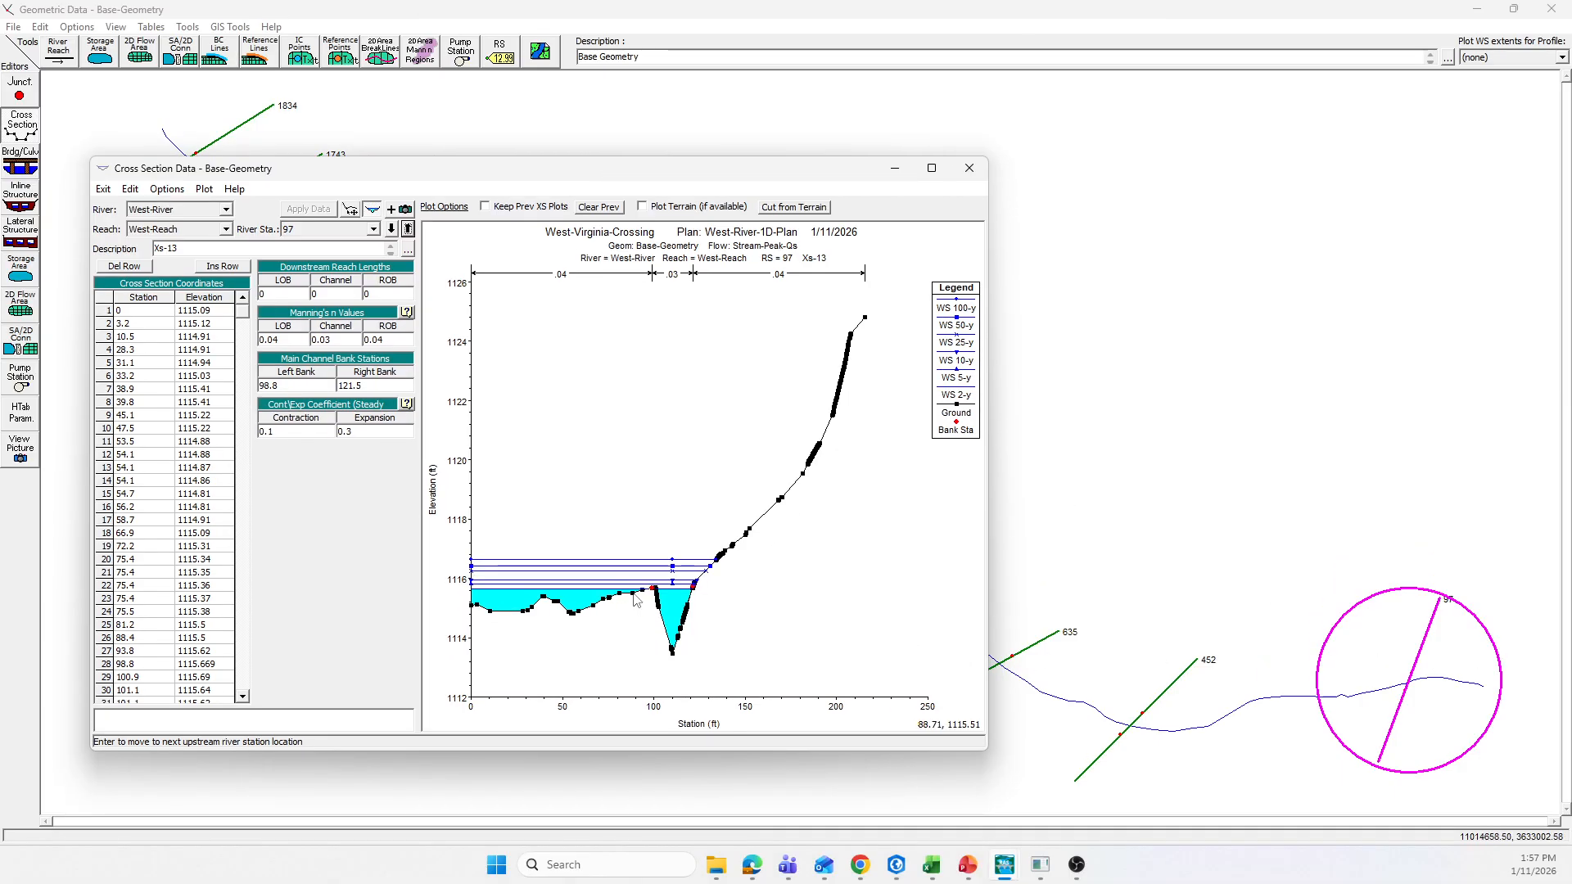
Step: Add a normal ineffective flow area to river station 97 with left station 93.8, and apply the data
mouse_move(636, 598)
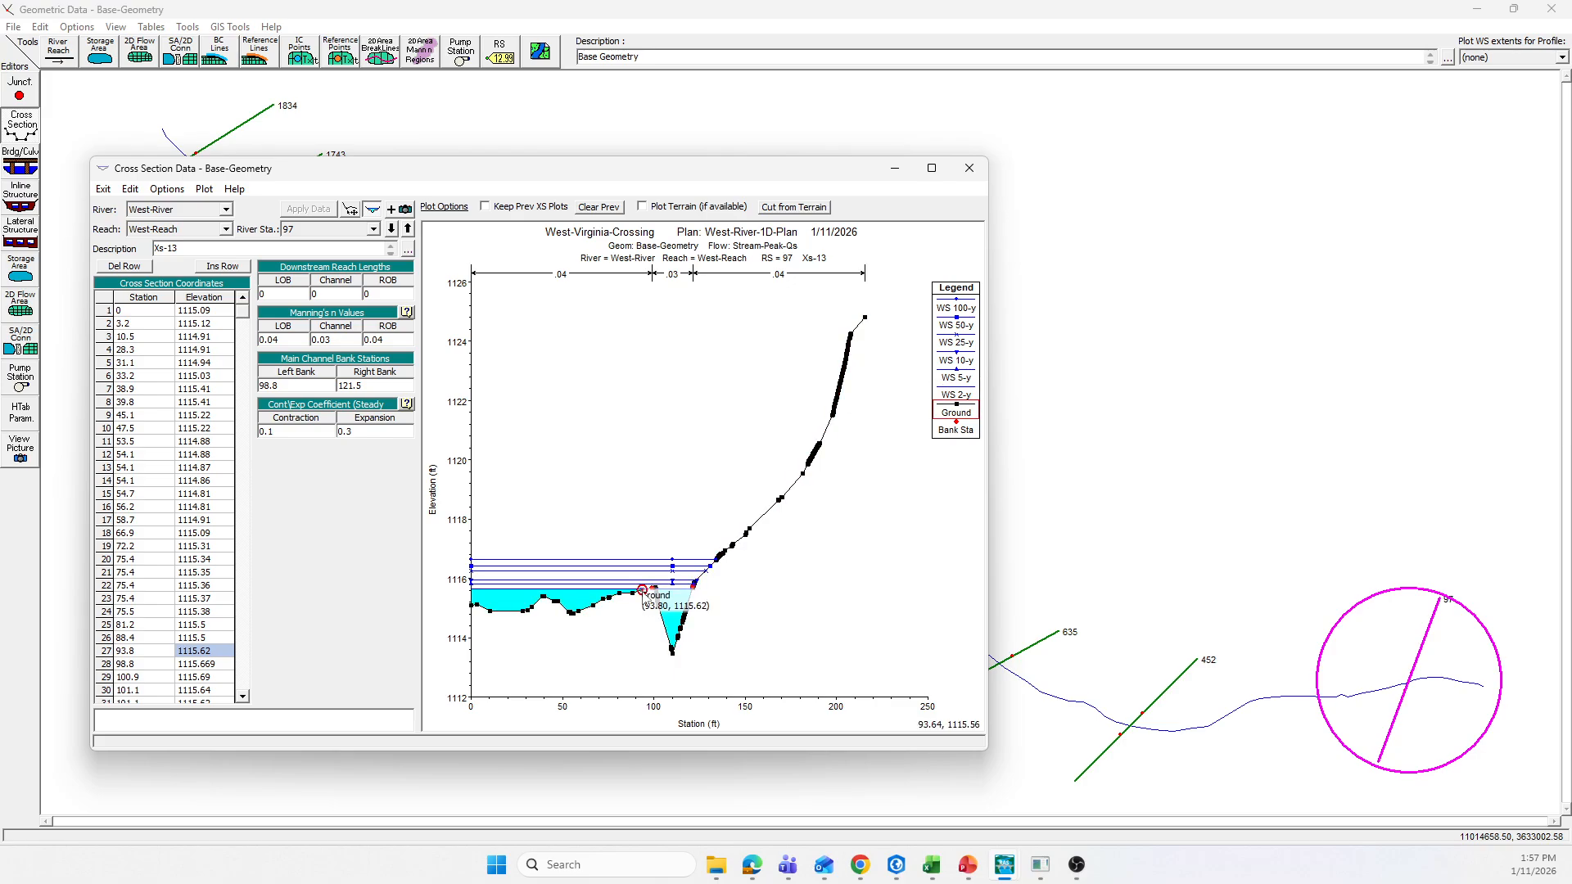
left_click(168, 189)
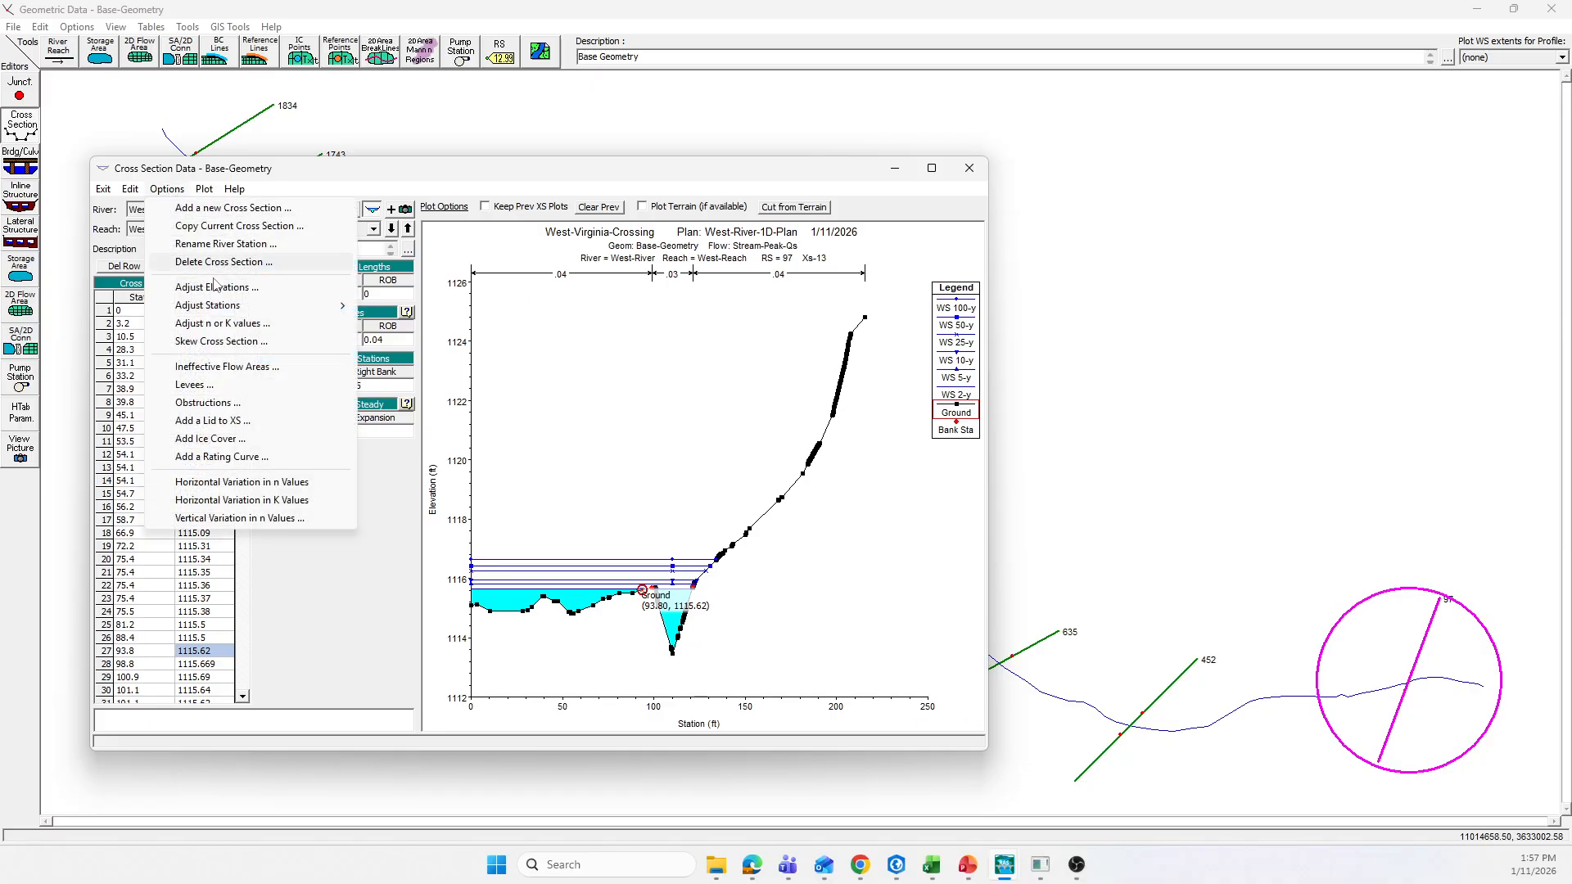
left_click(221, 368)
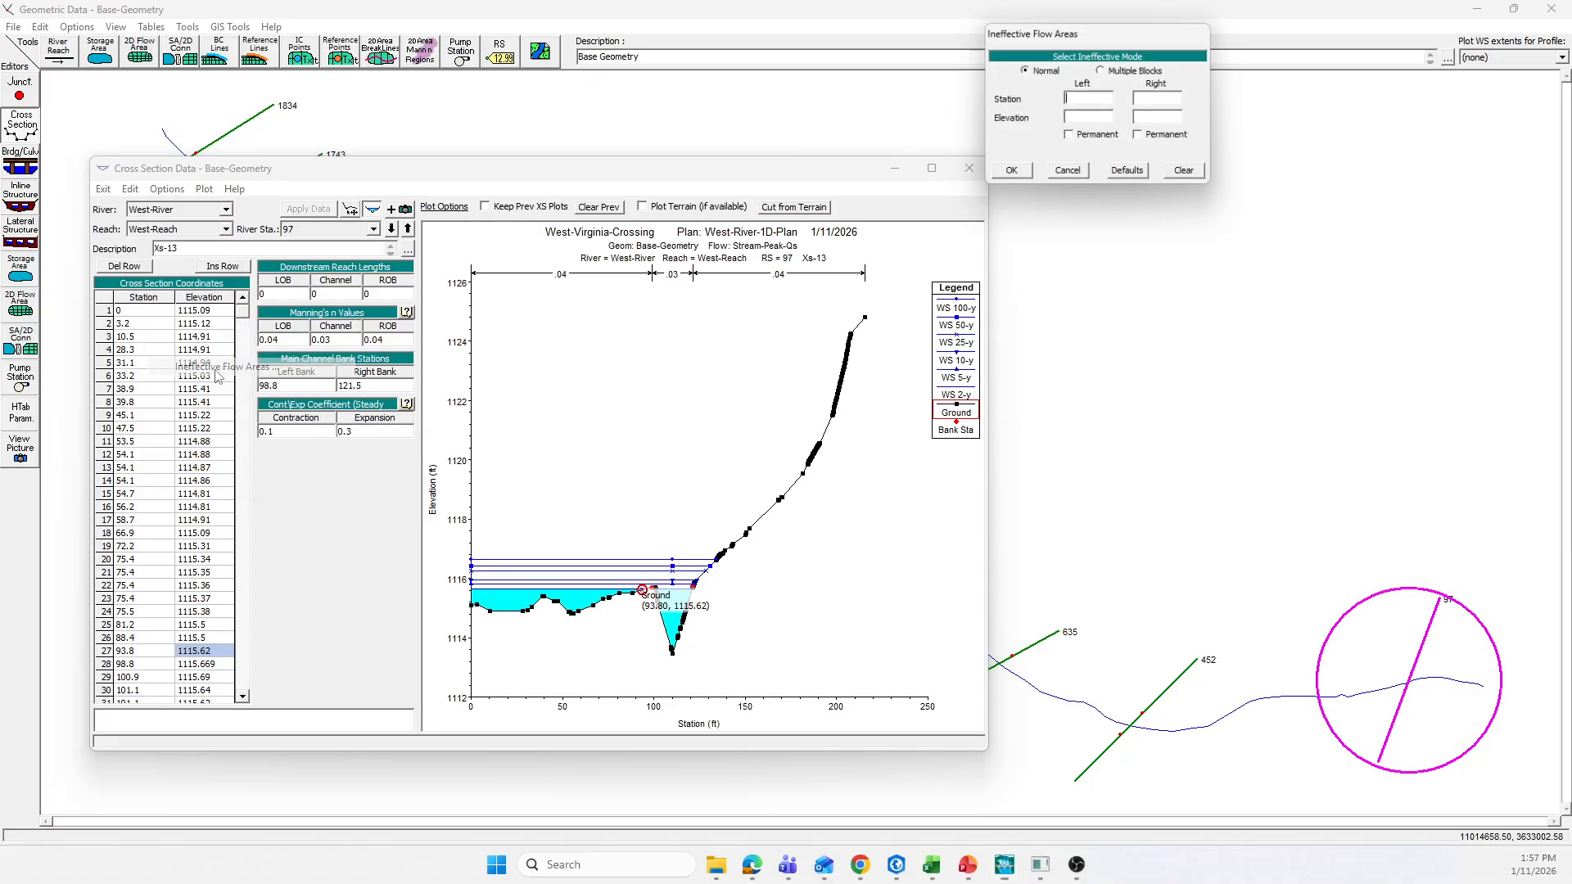
left_click_drag(1144, 57, 1260, 178)
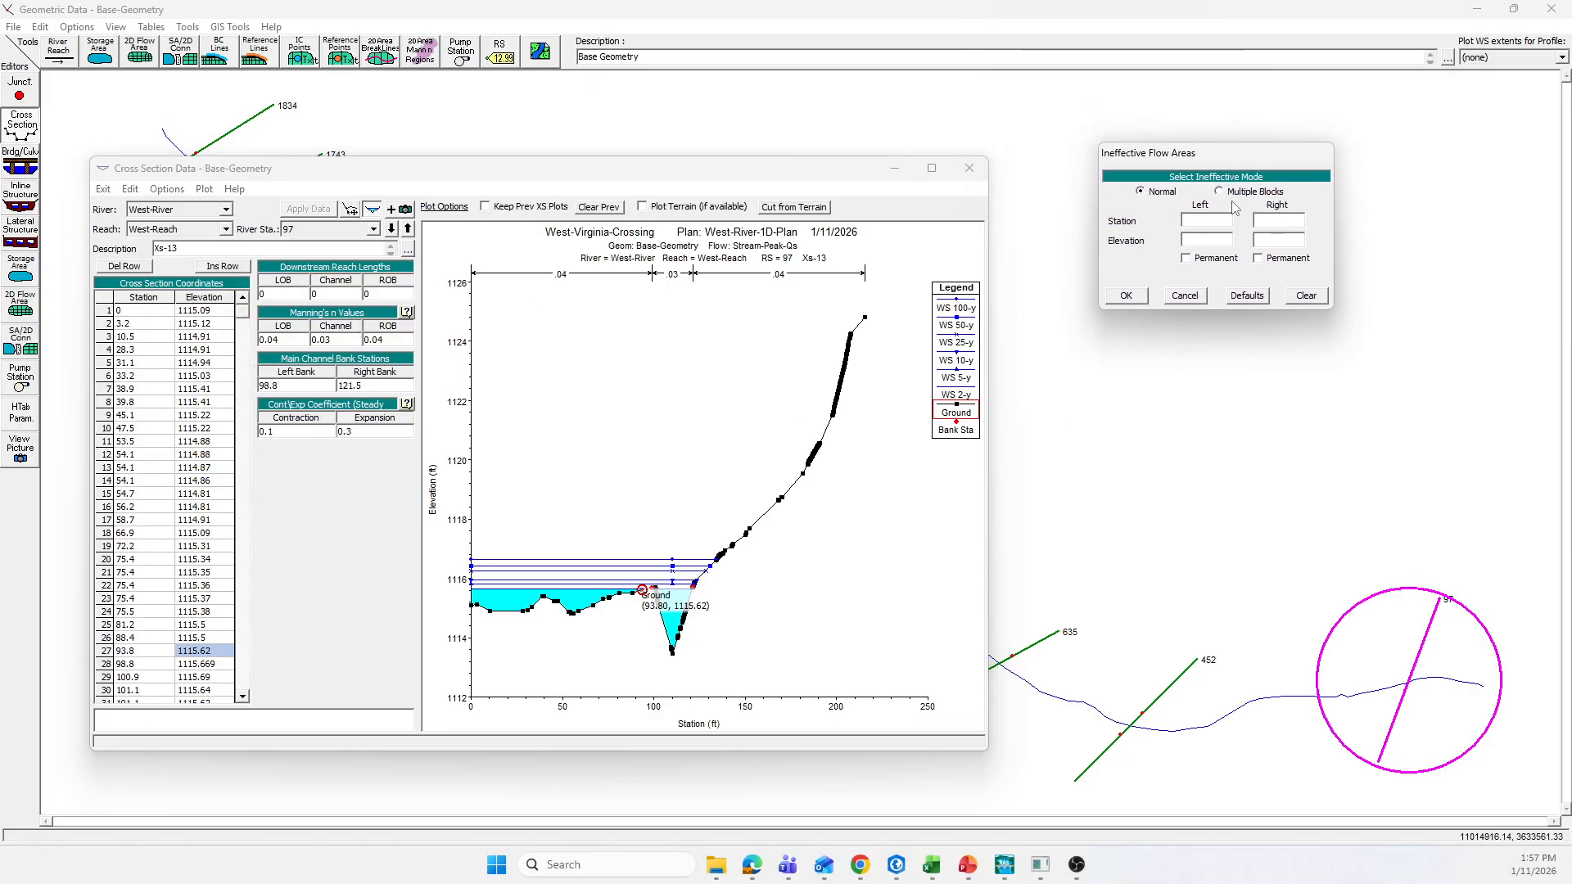
left_click(1202, 218)
type("93.8")
left_click(1136, 299)
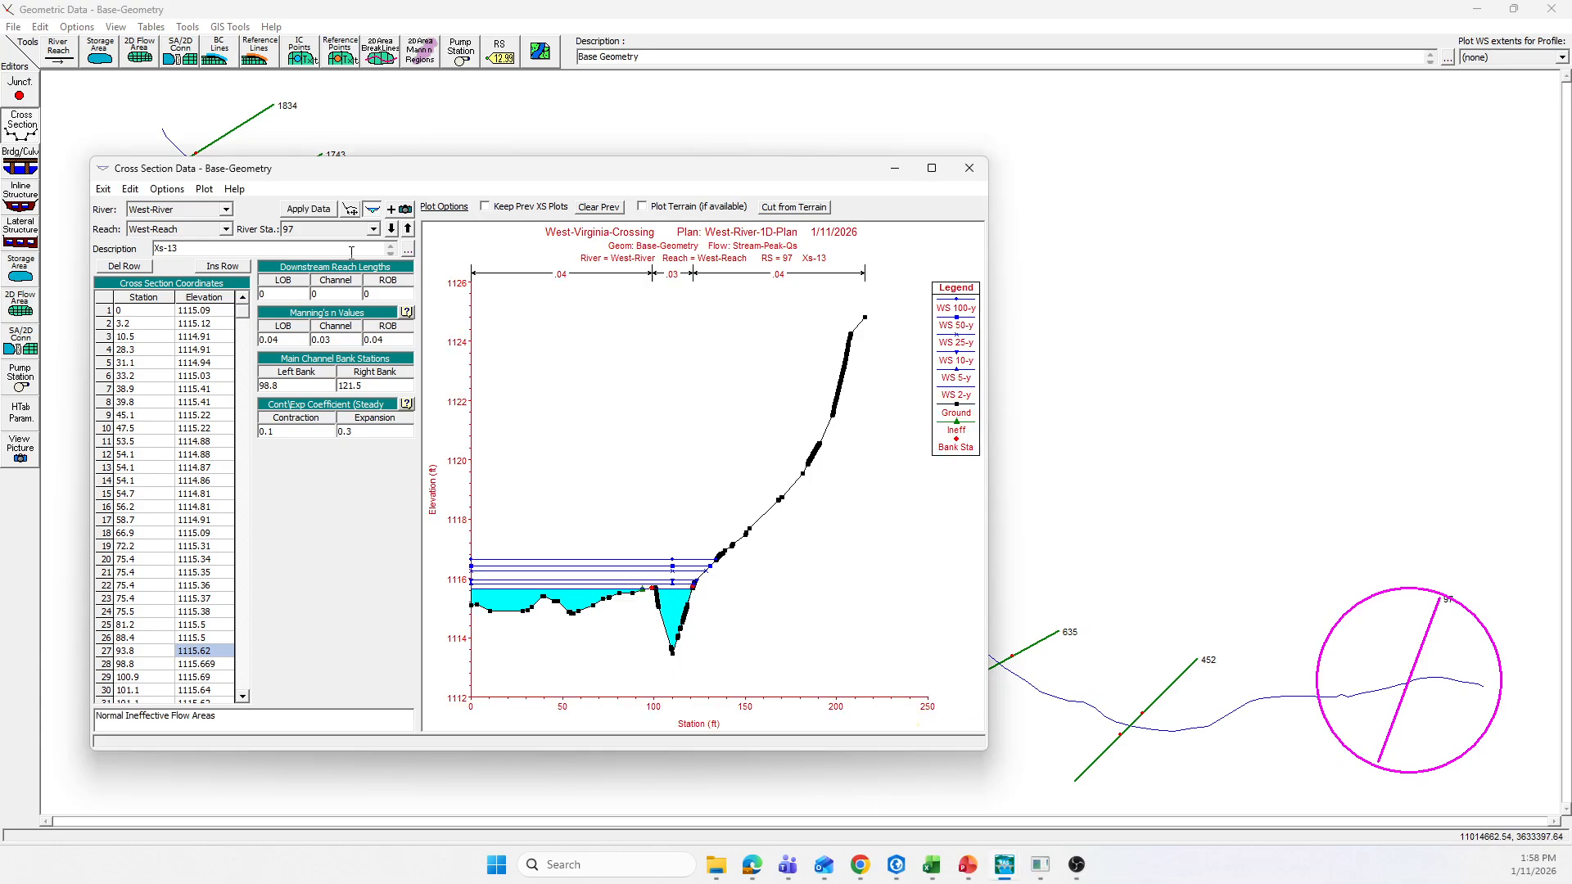
left_click(308, 210)
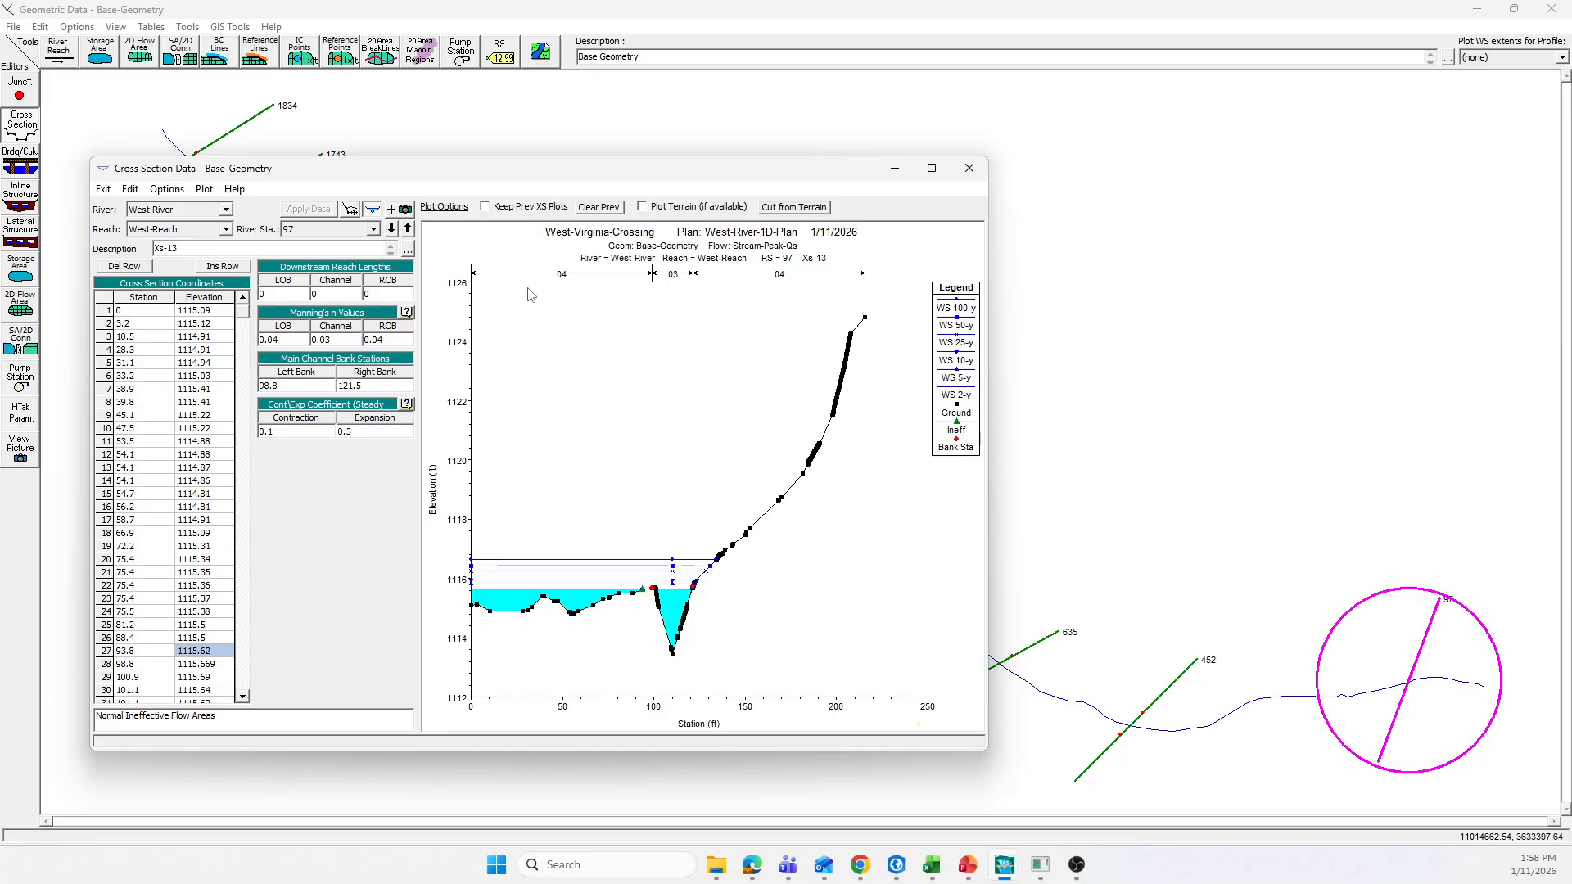
Step: Add a normal ineffective flow area to river station 452 with left station 92.34 and elevation 1123.69, and apply the data
left_click(407, 229)
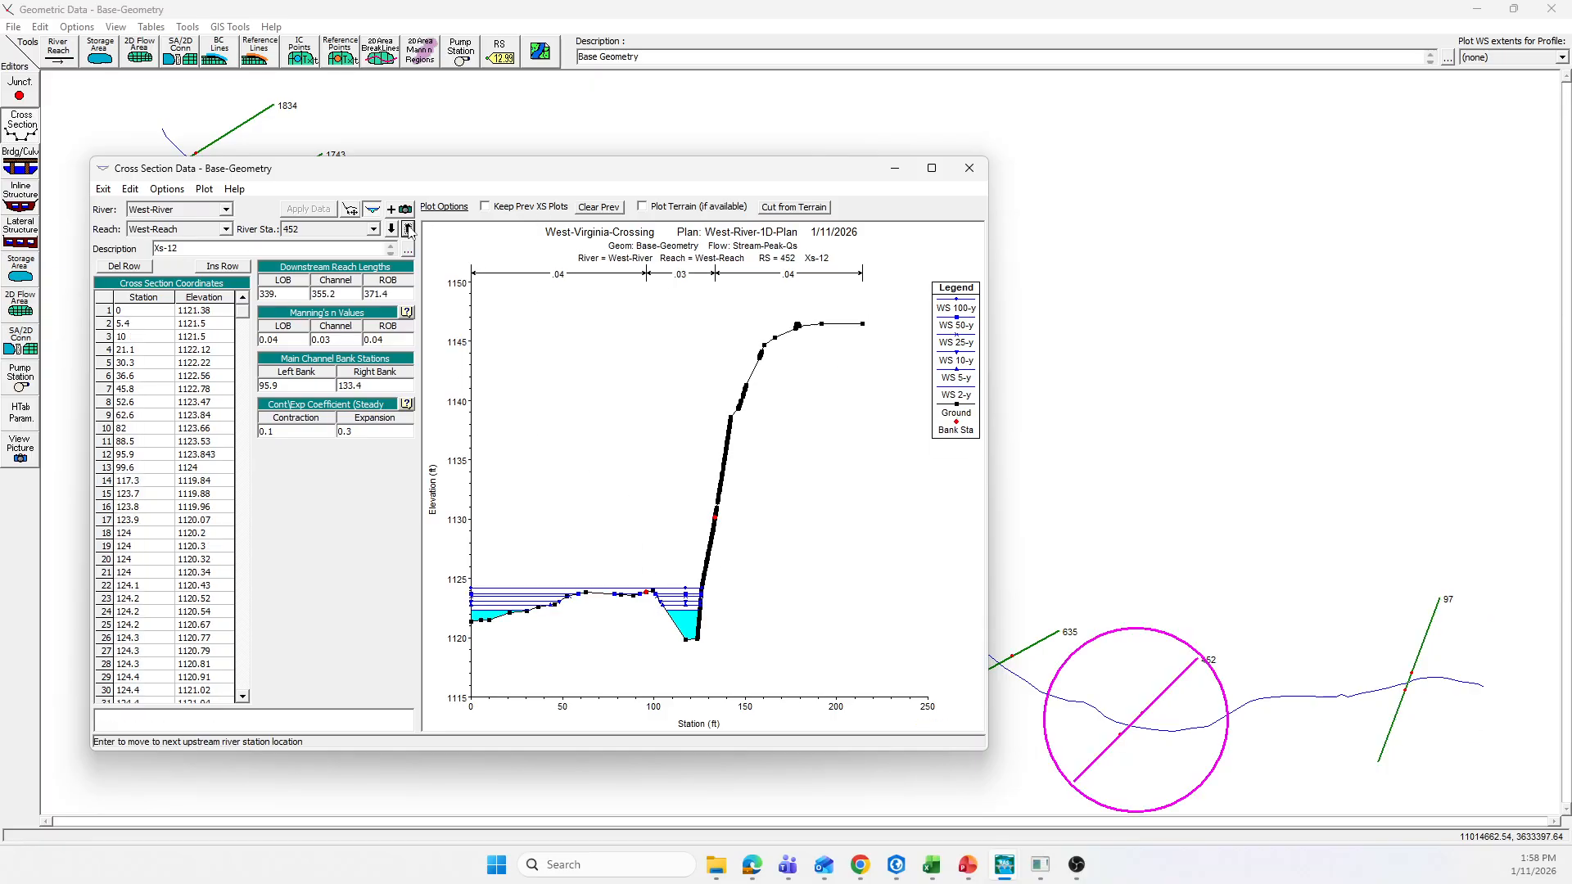
left_click(648, 592)
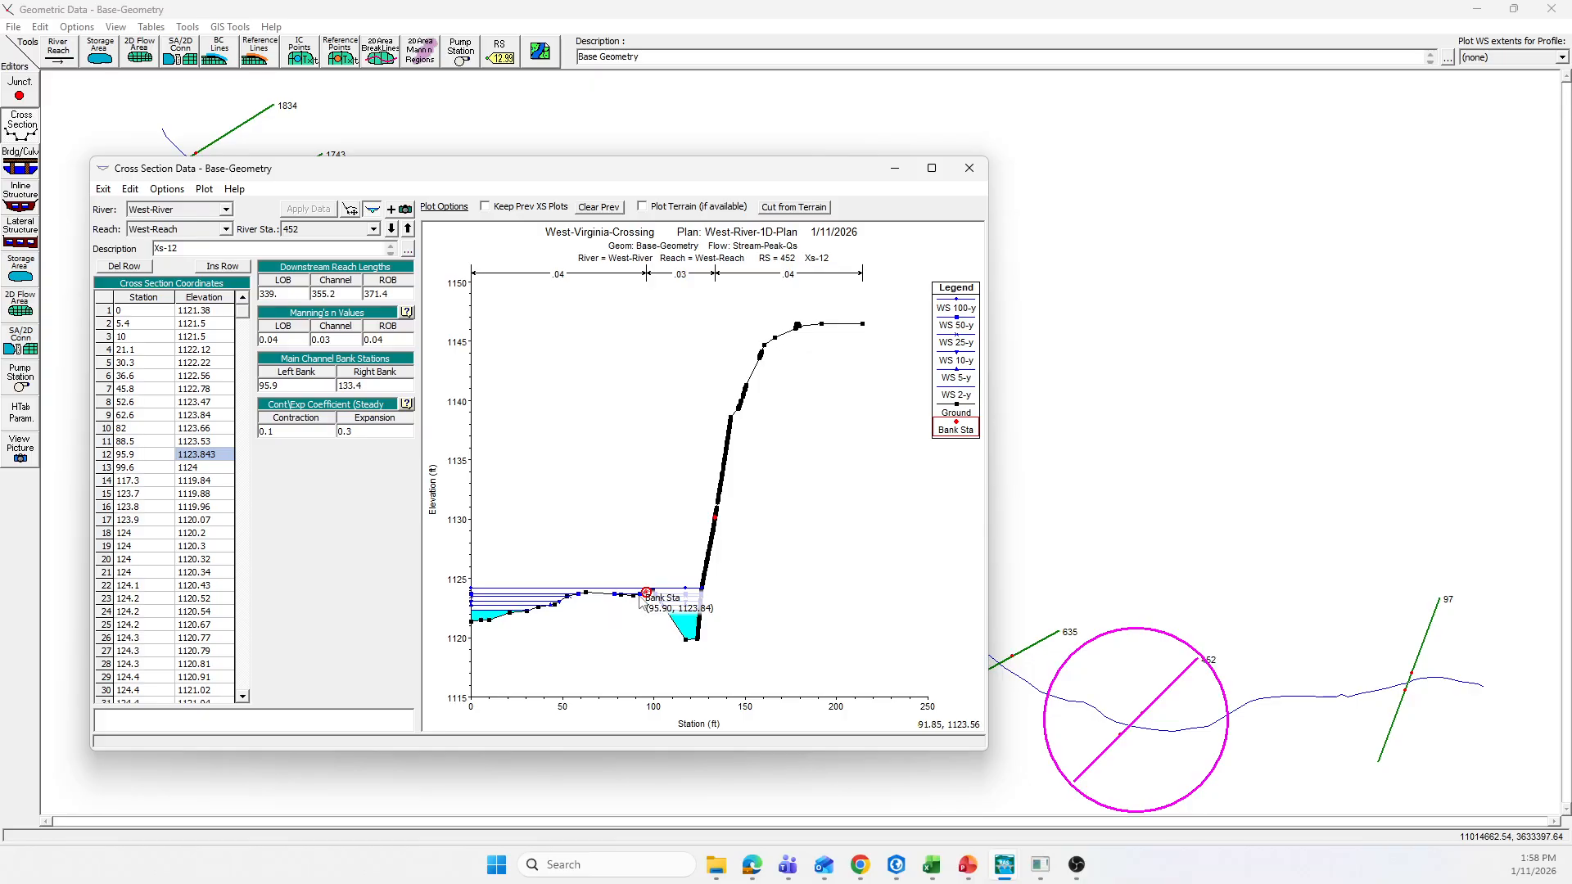
left_click(167, 190)
left_click(205, 367)
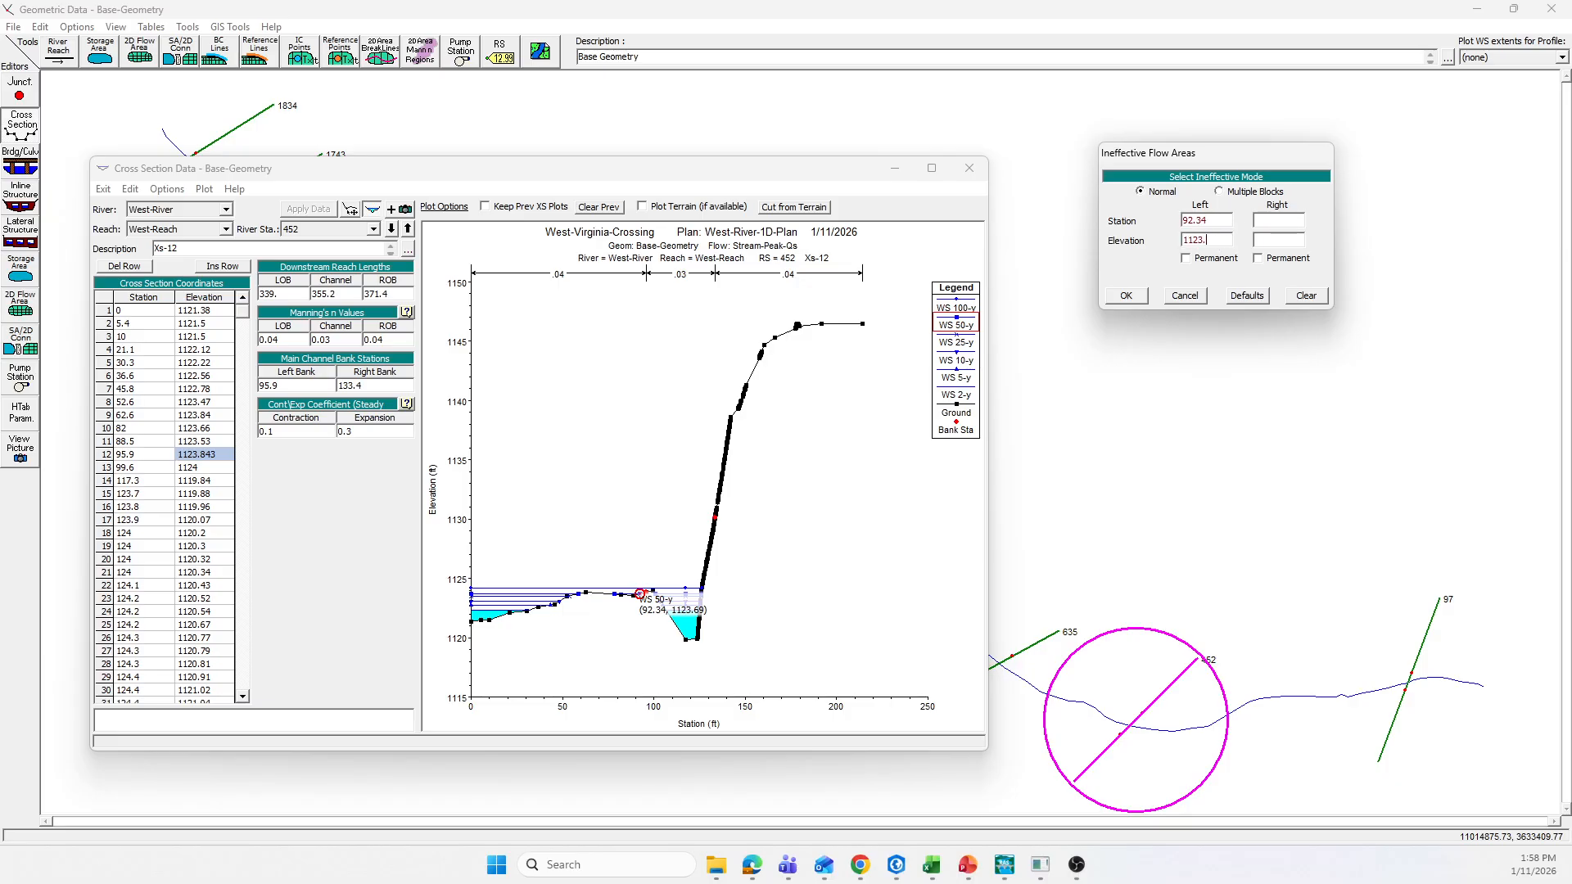
left_click(1127, 298)
left_click(318, 210)
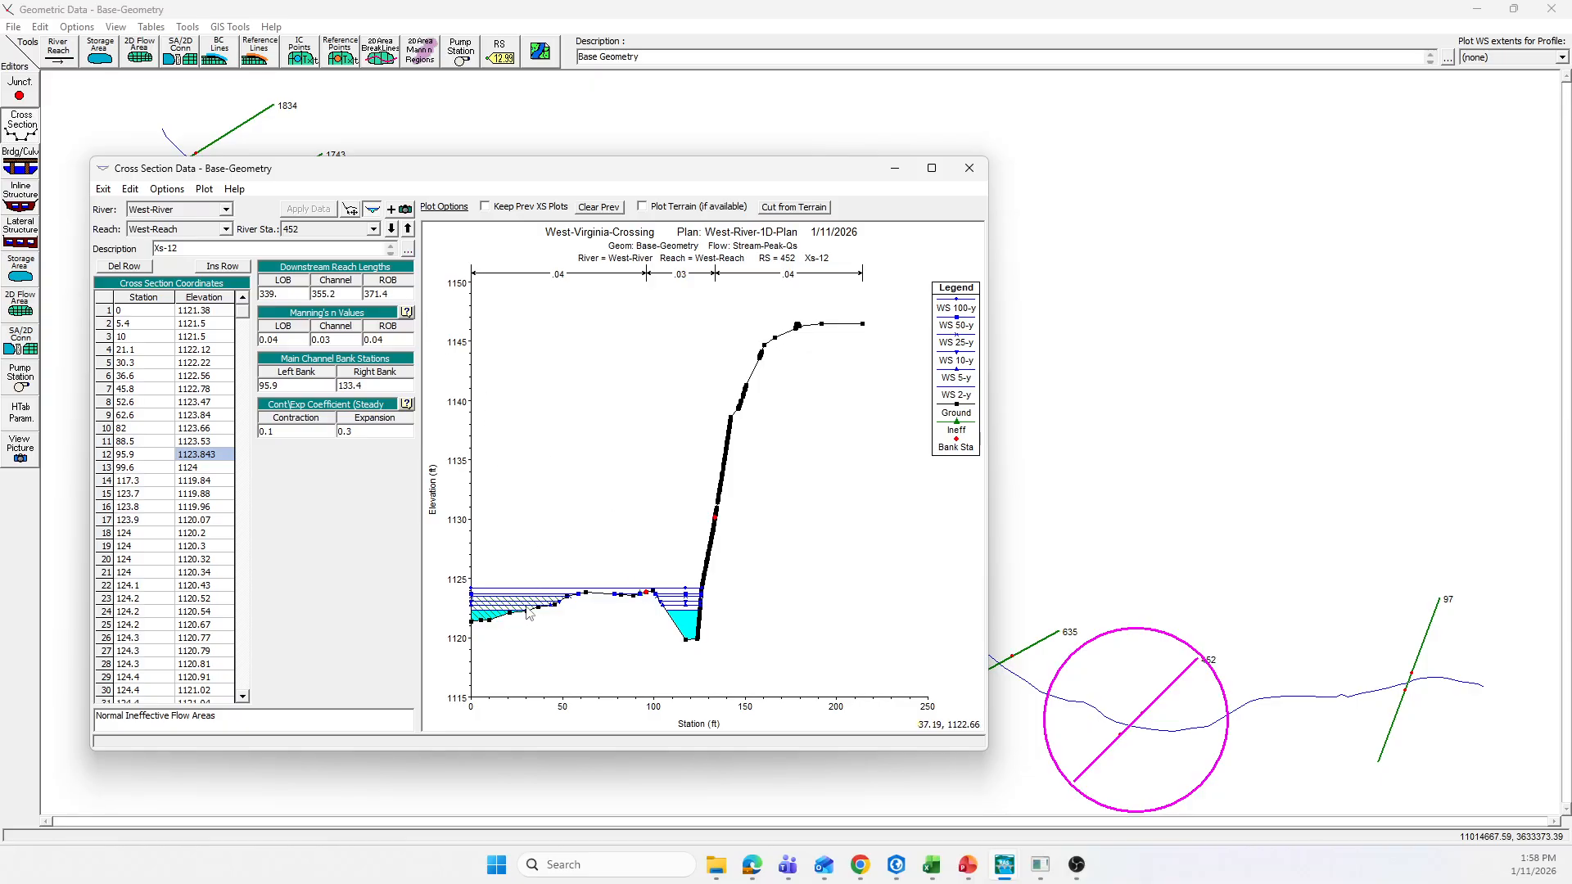
left_click(167, 189)
left_click(221, 365)
Step: Add a normal left ineffective flow area to river station 635 at the overbank point 60.22, 1127.23, and apply the data
left_click(408, 230)
left_click(614, 579)
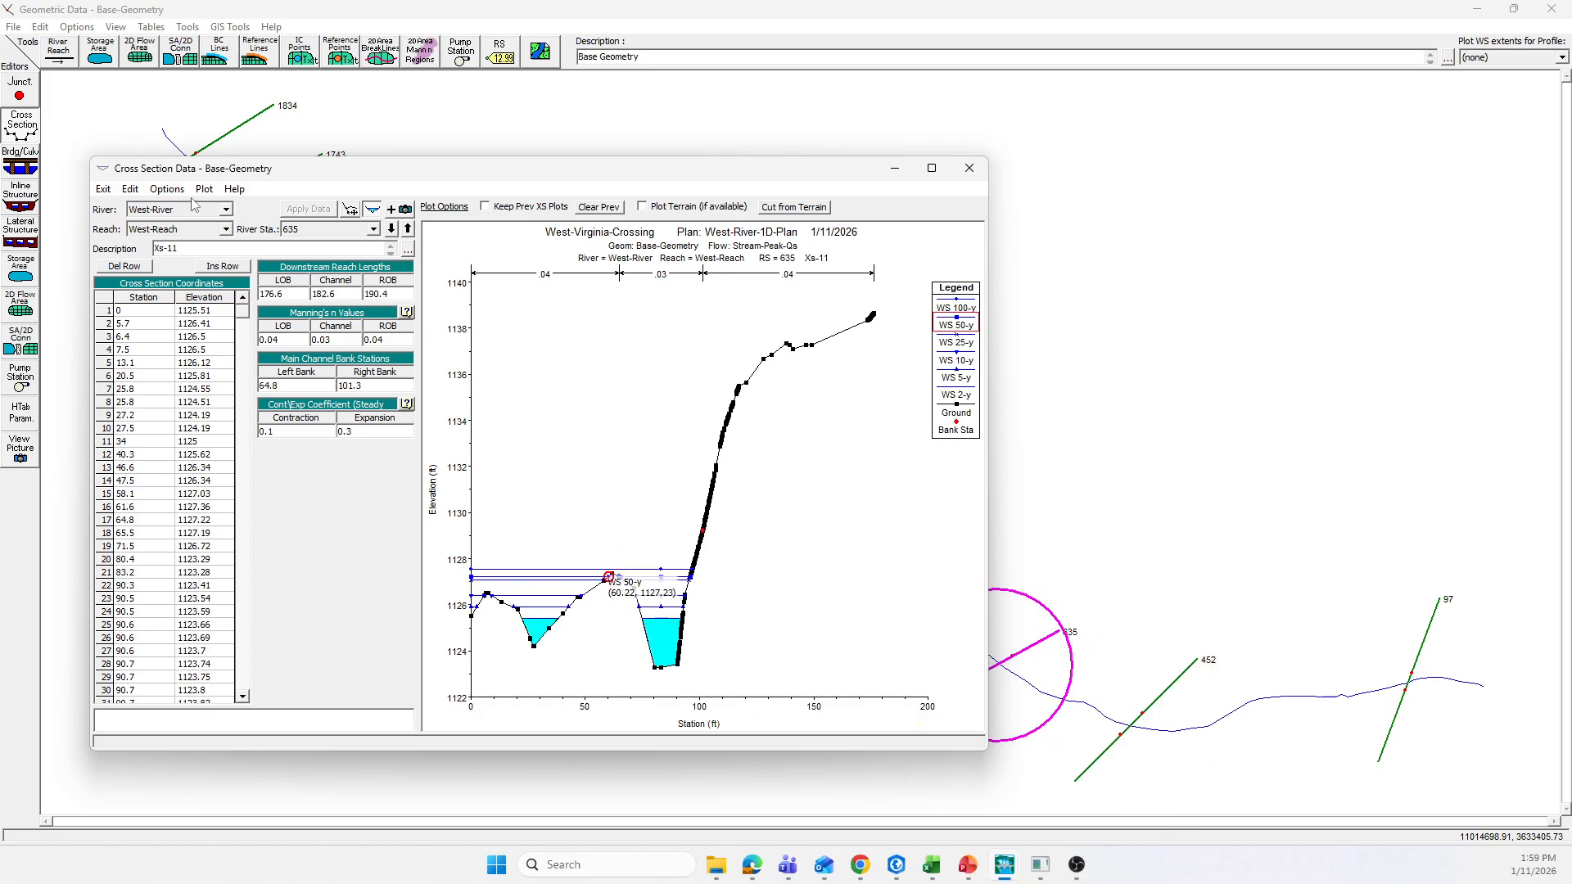
left_click(167, 189)
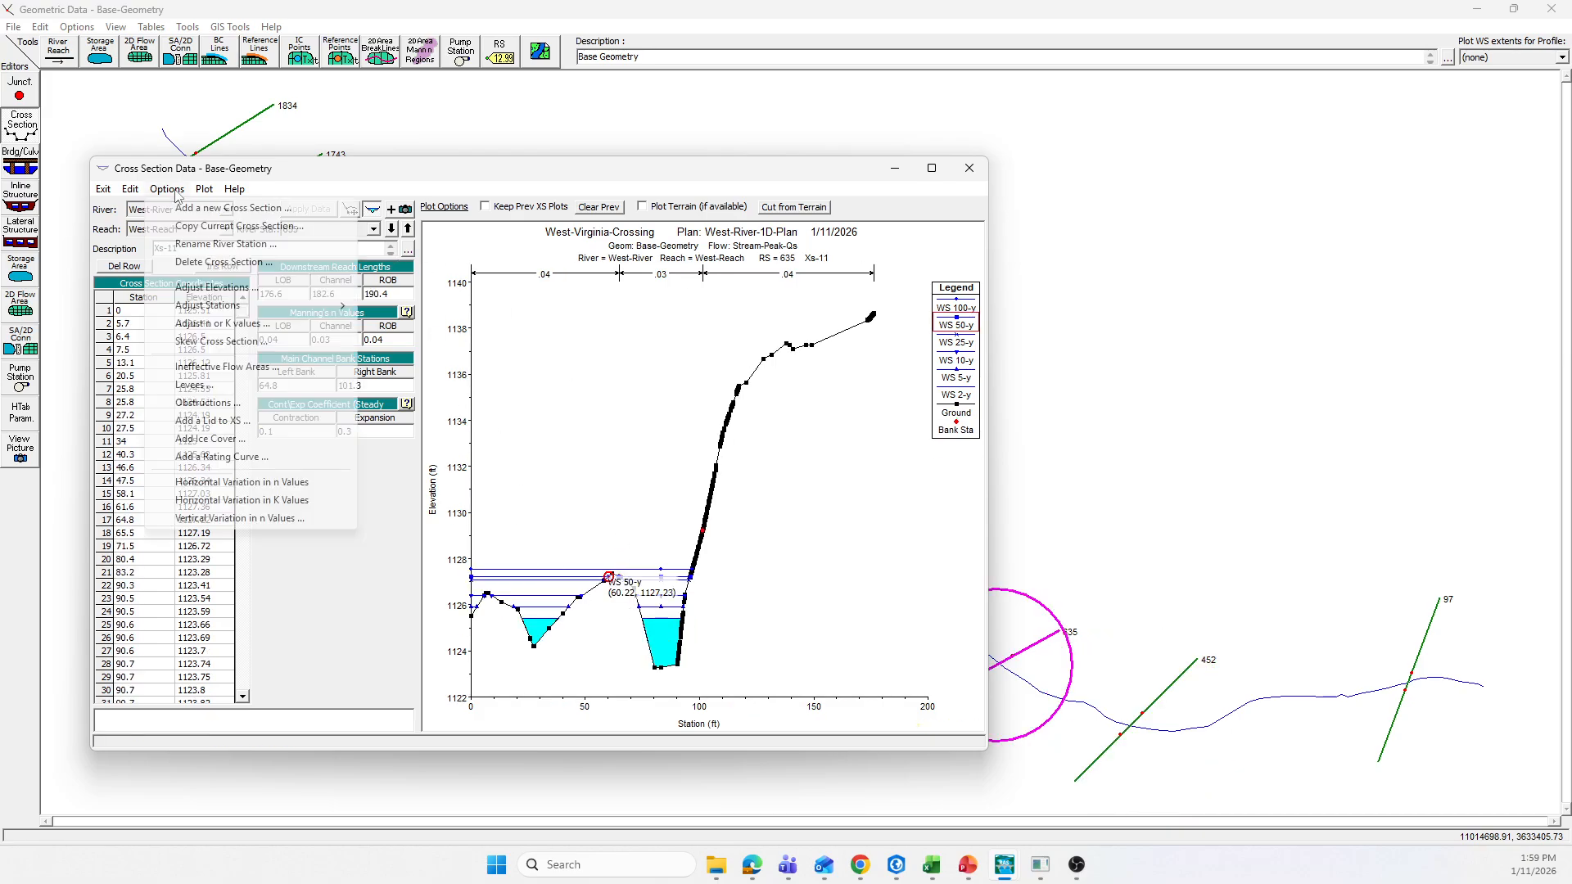
left_click(224, 368)
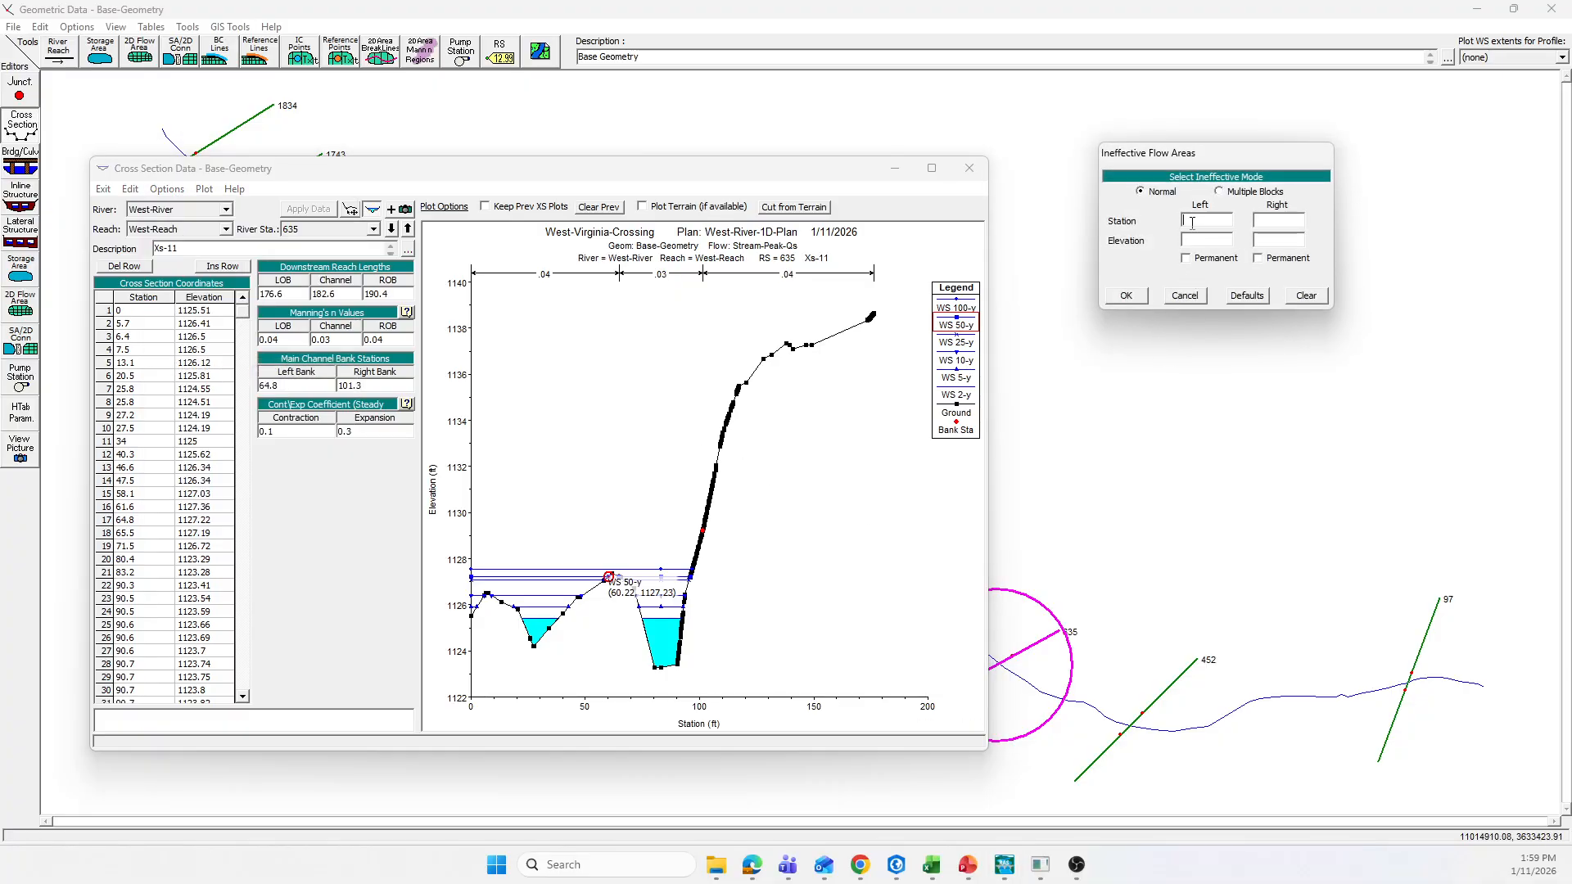
type("60.22")
left_click(1127, 296)
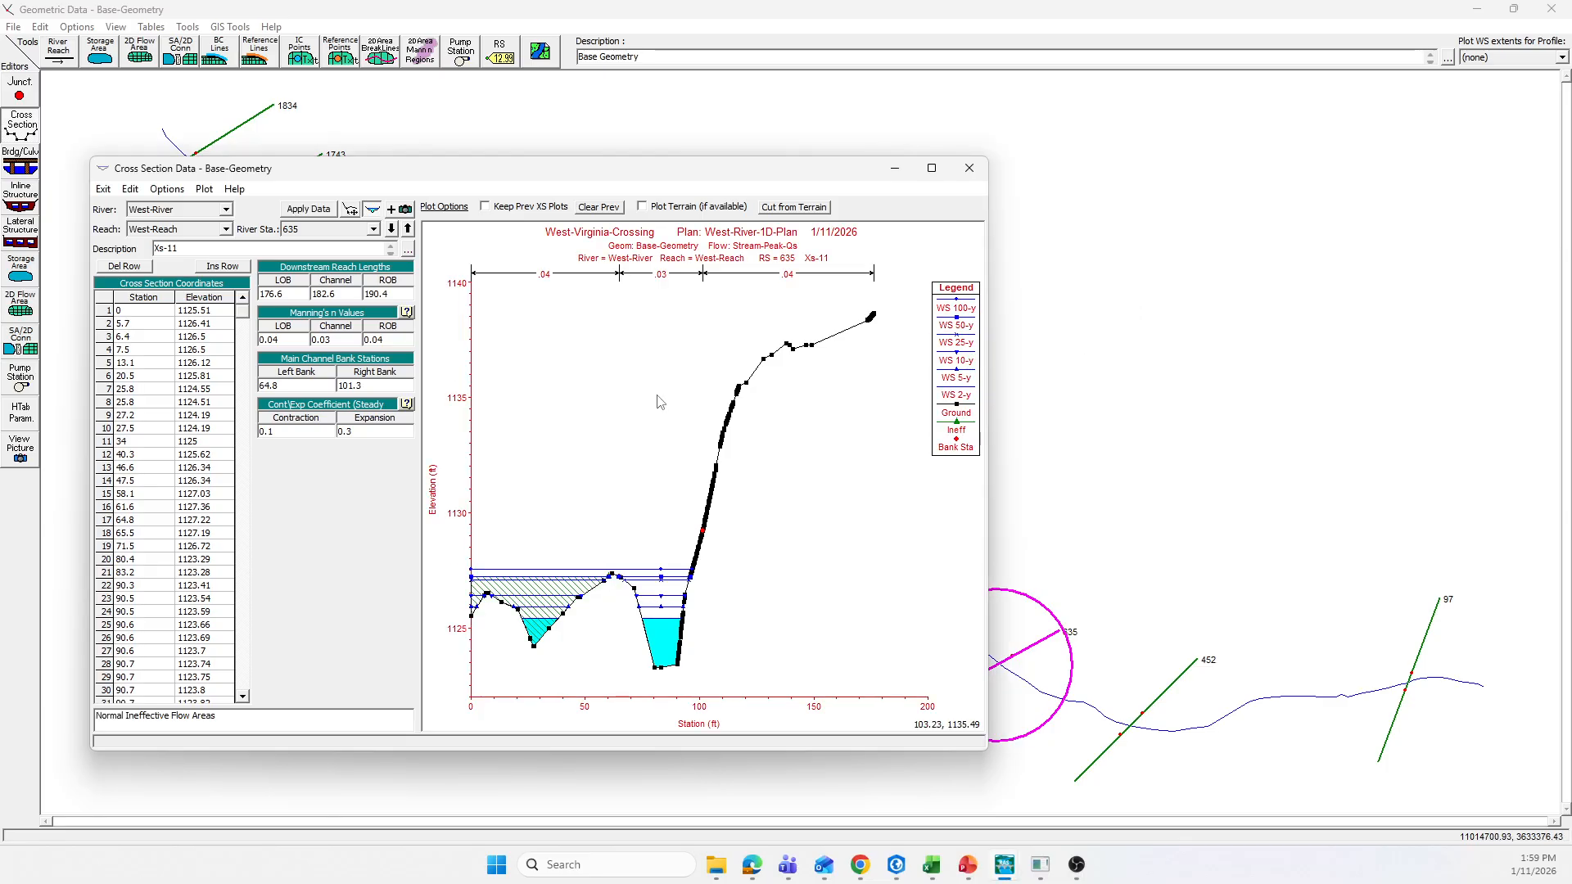
left_click(308, 209)
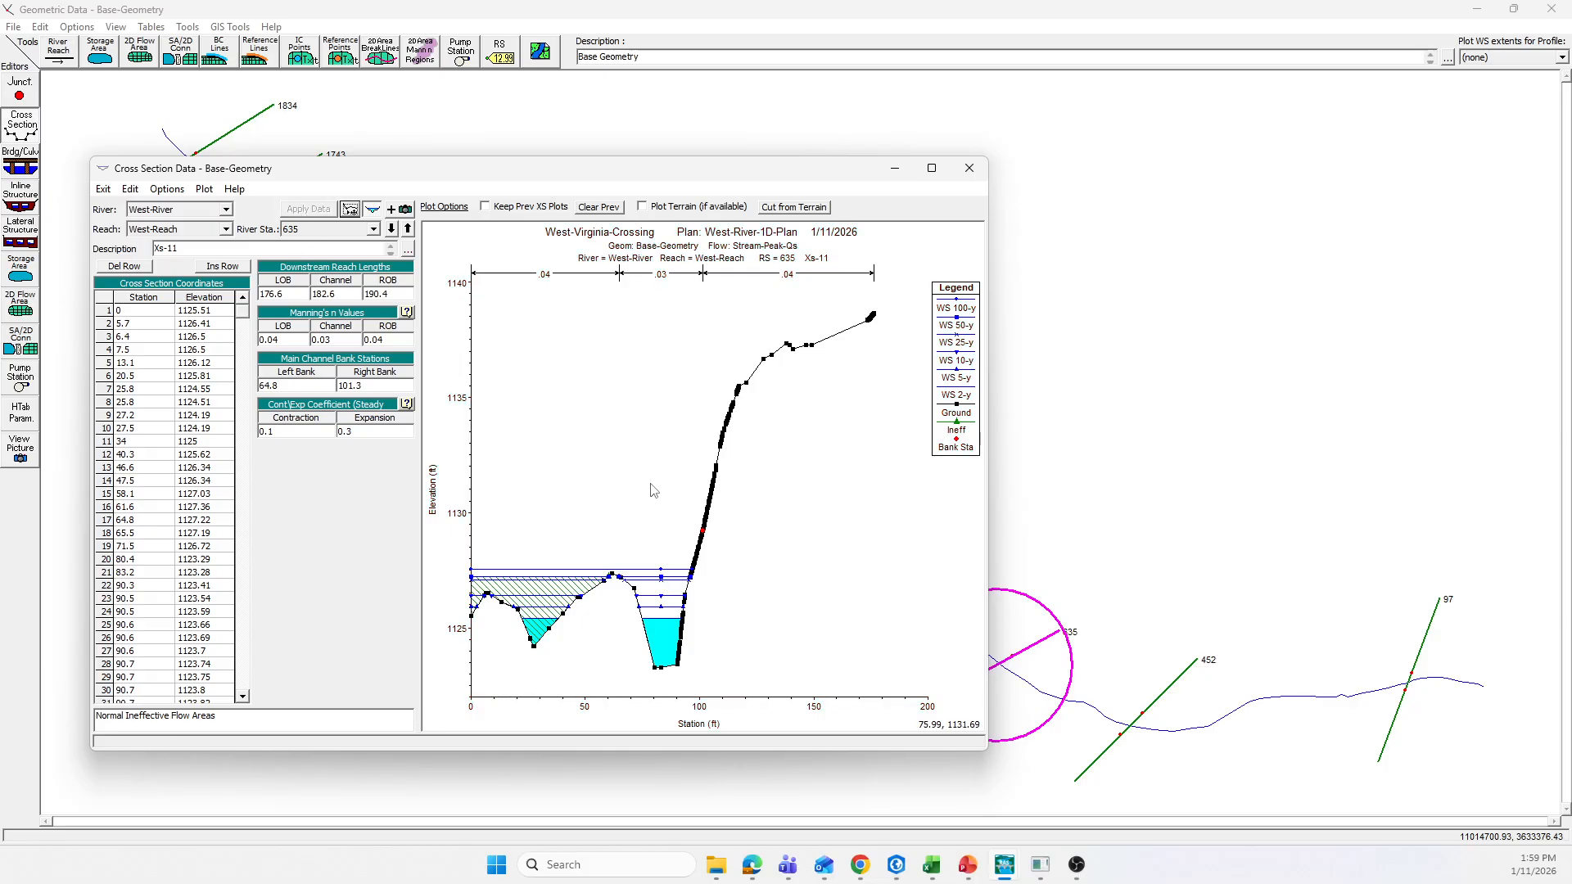
Step: Add a normal ineffective flow area to river station 789 with left station 56.6 and elevation 1132.66, and apply the data
left_click(408, 229)
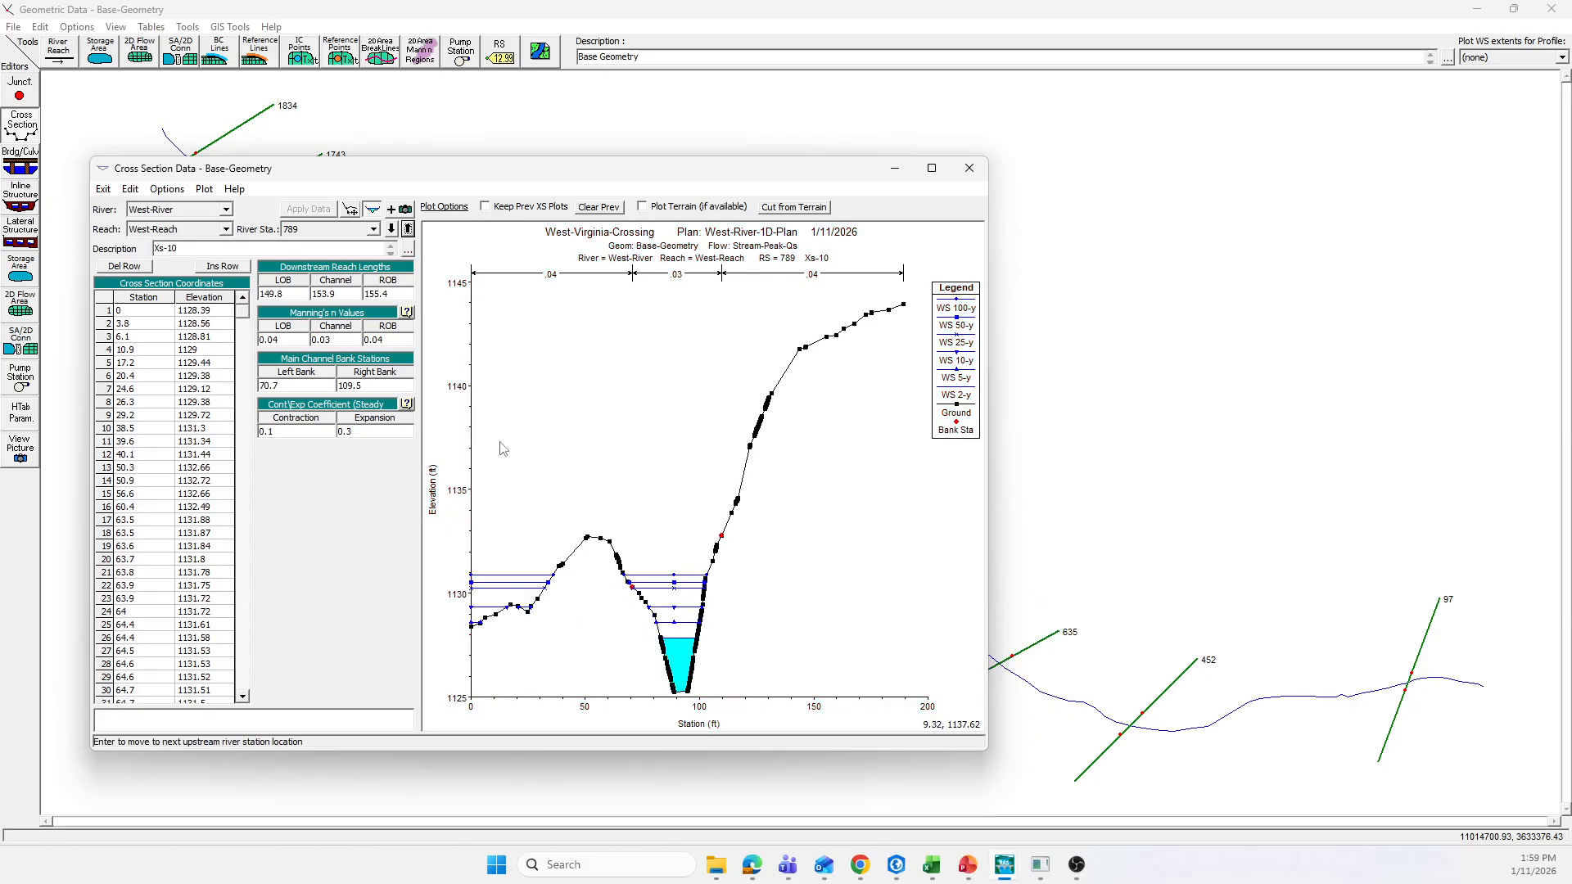
left_click(601, 540)
left_click(169, 191)
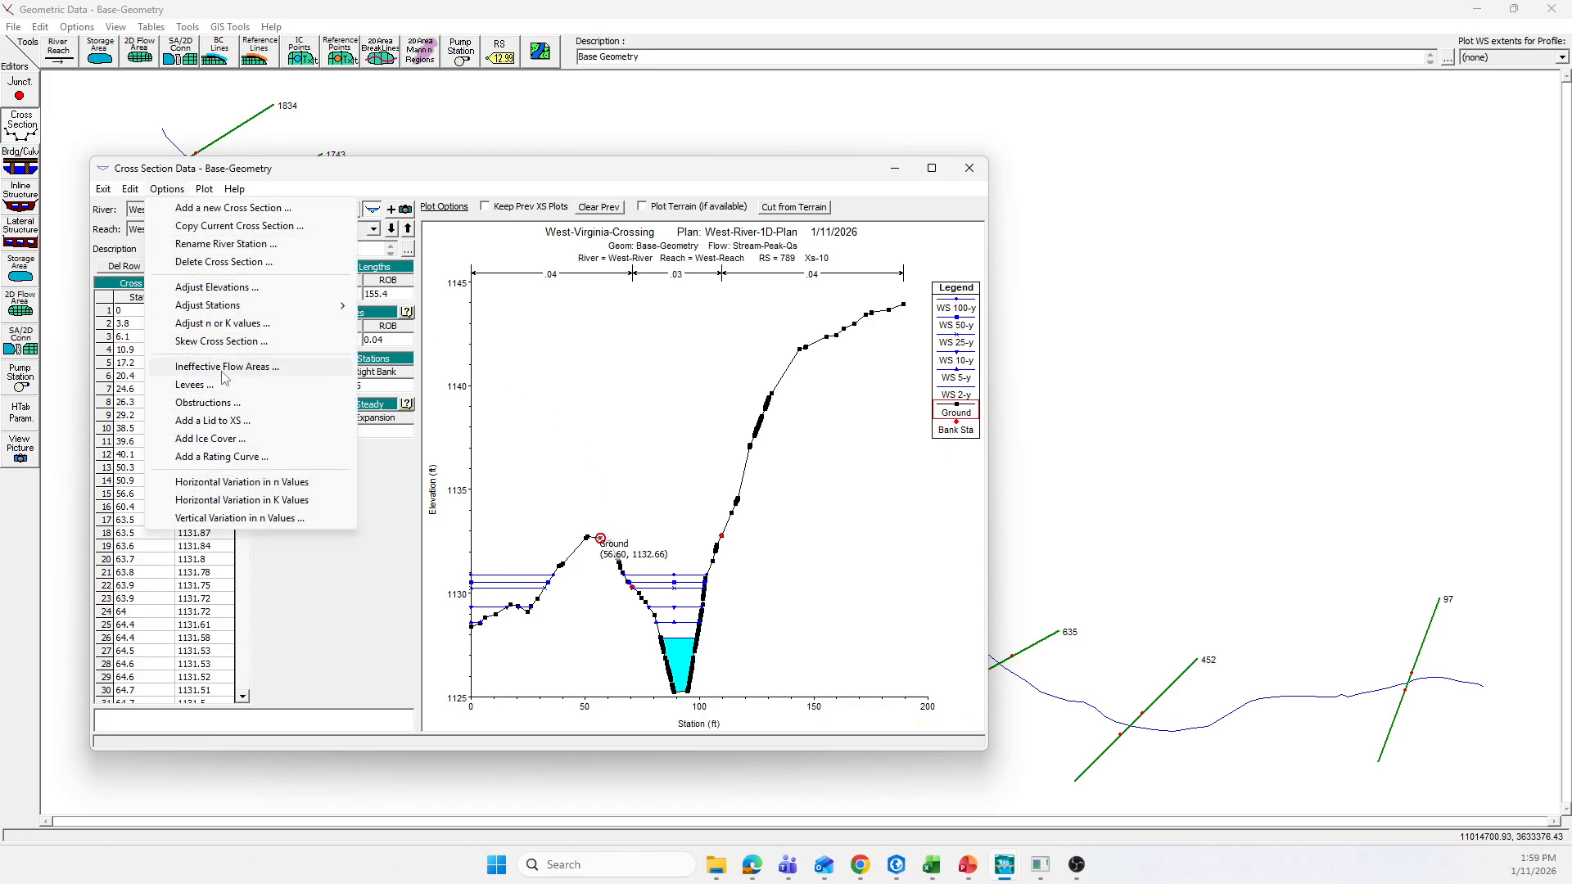
left_click(225, 370)
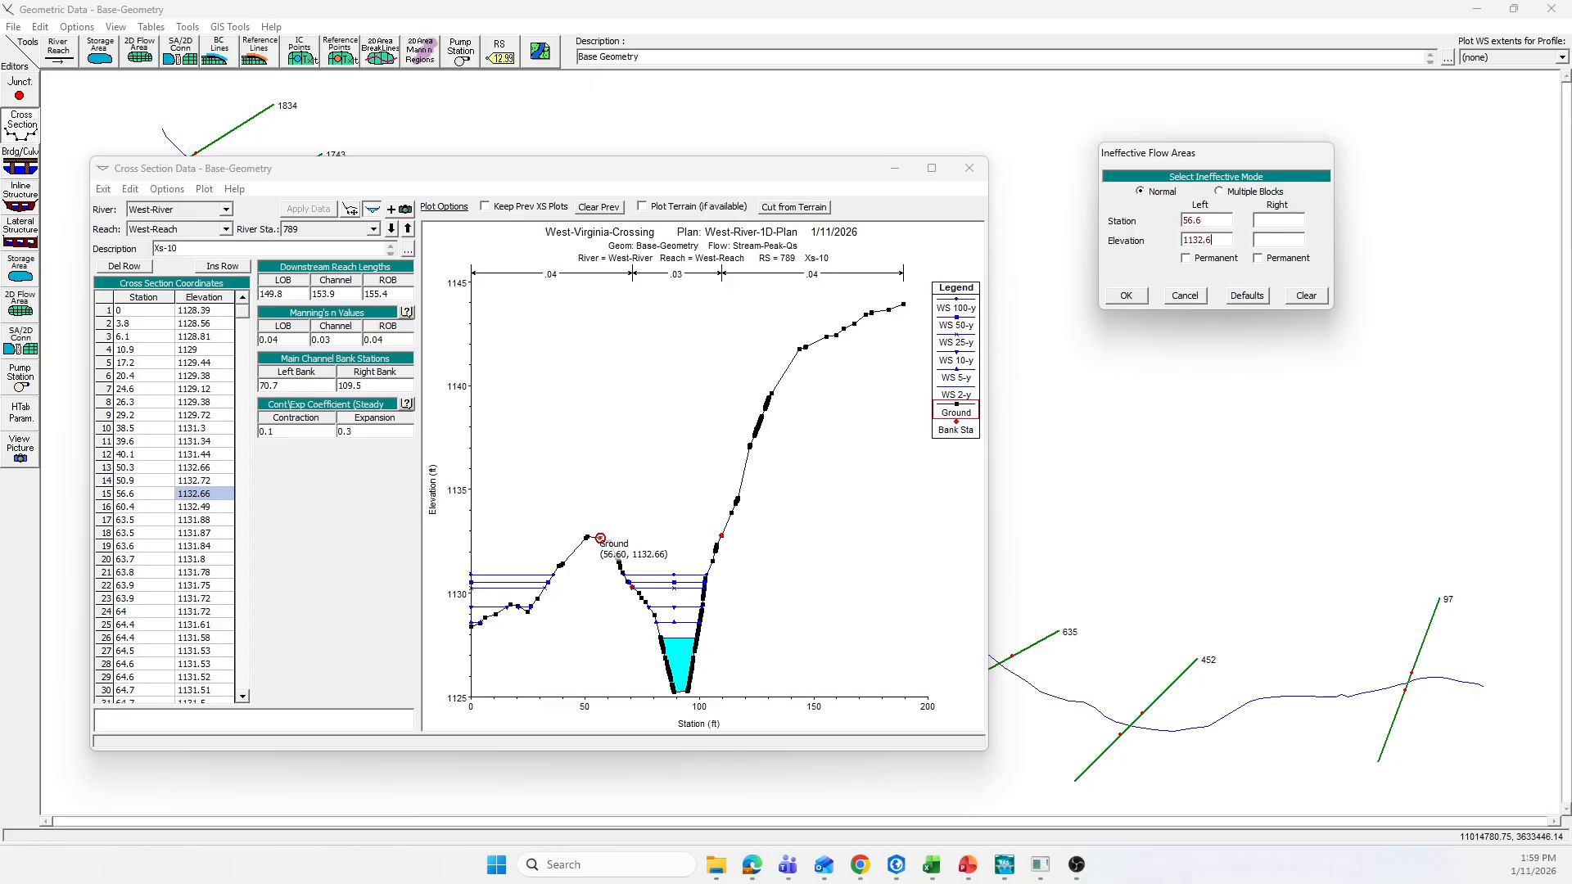
left_click(1126, 296)
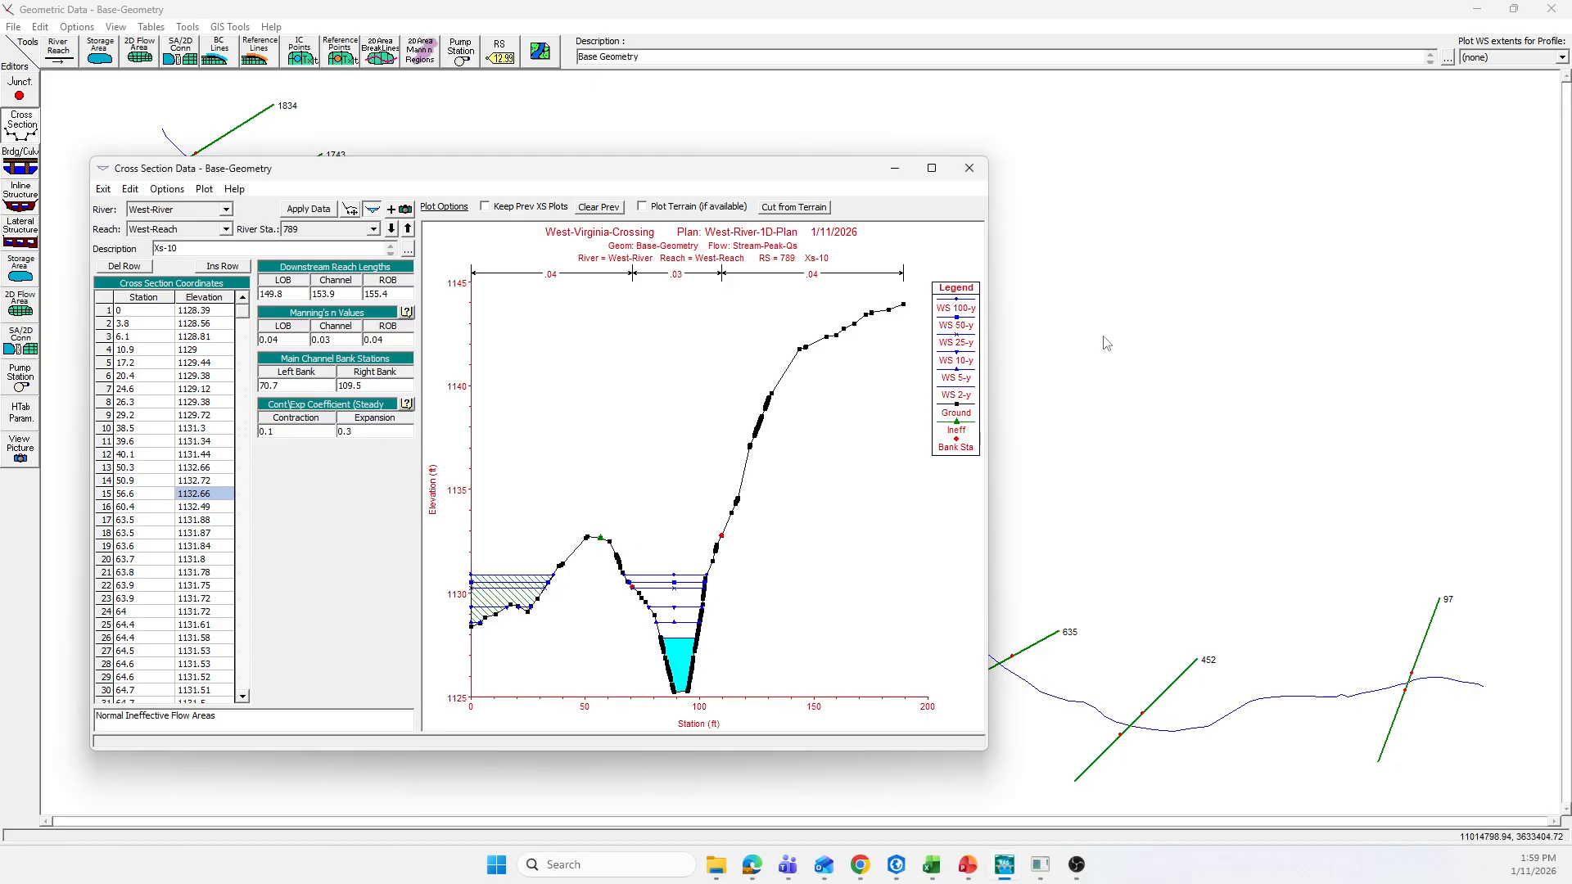
left_click(323, 212)
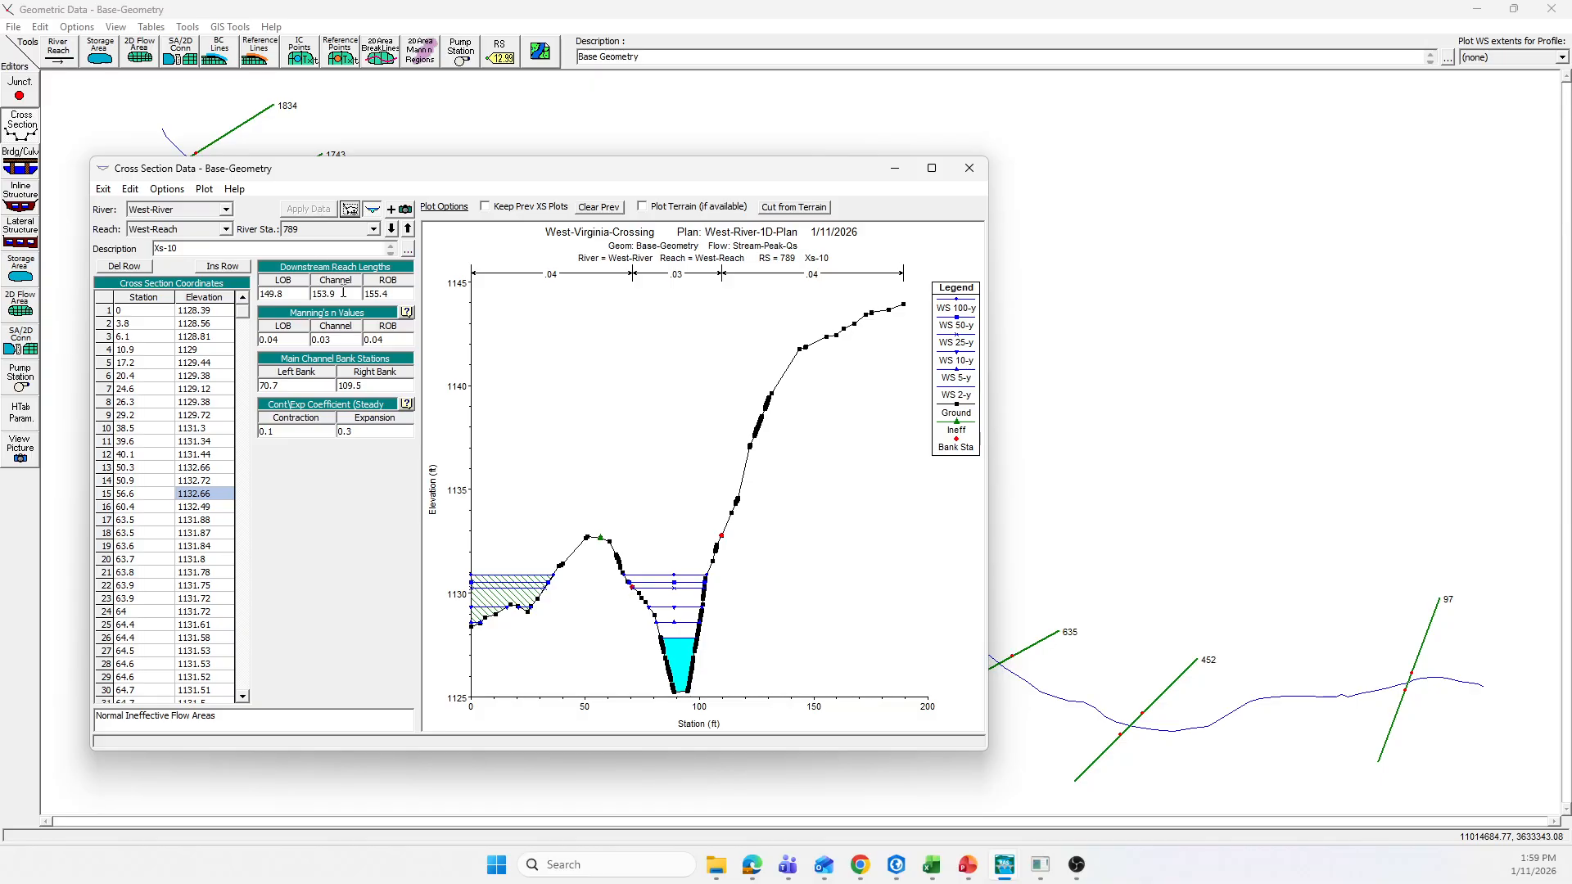
Step: Review the cross sections from river station 984 upstream for further ineffective flow areas, and return to river station 97
left_click(408, 231)
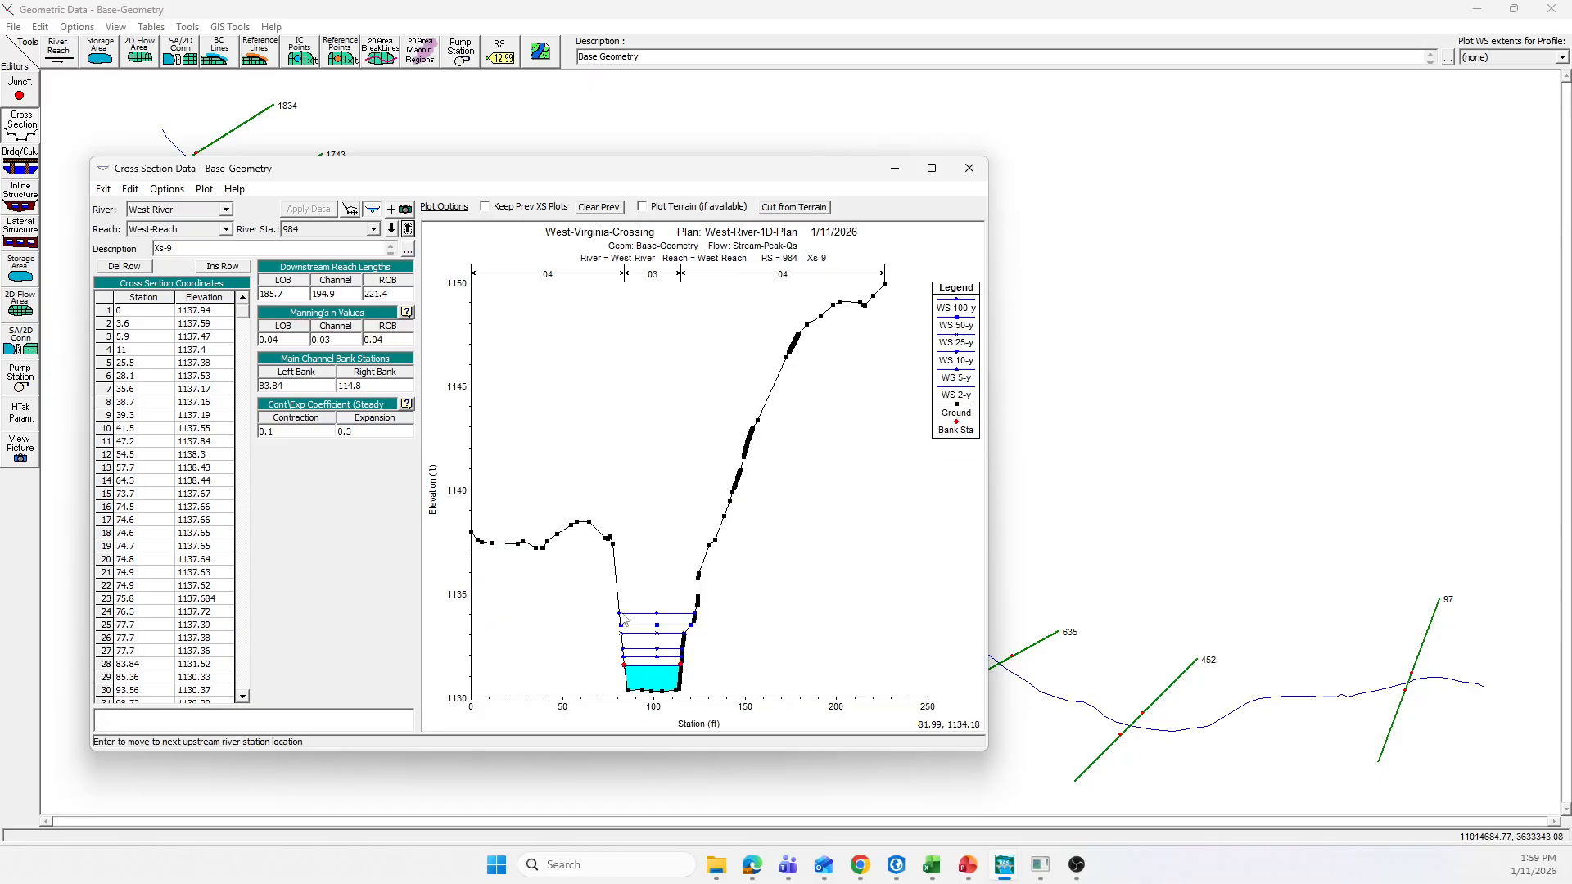
left_click(408, 230)
left_click(408, 230)
left_click(408, 230)
left_click(408, 230)
left_click(408, 230)
left_click(408, 230)
left_click(408, 230)
left_click(408, 230)
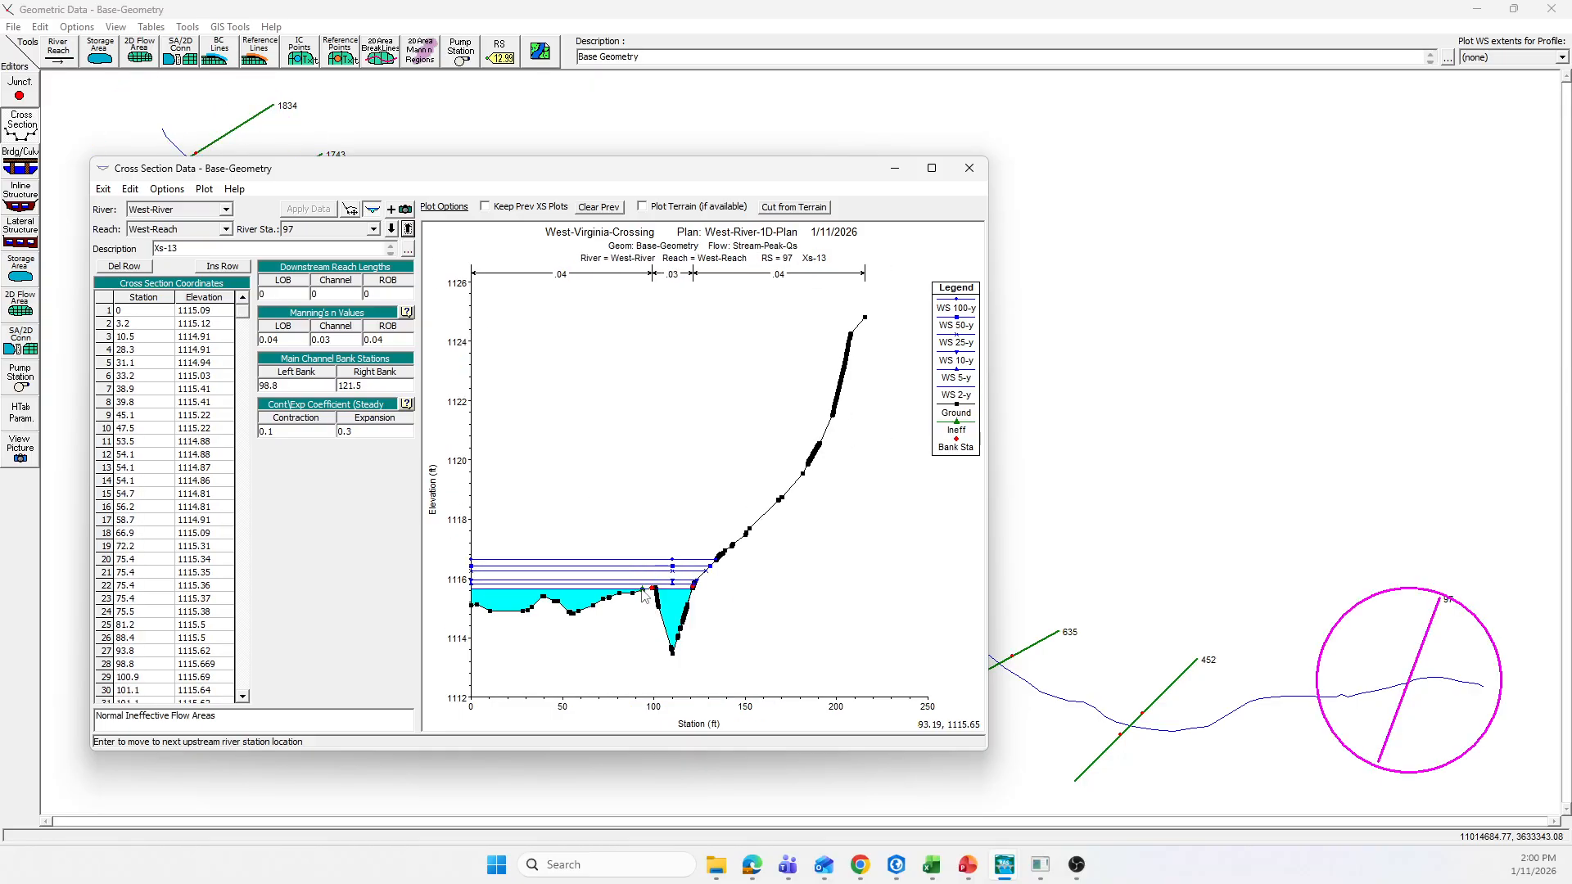
Step: Raise the left ineffective flow elevation at river station 97 to the ground point at 1116.69, and apply the data
mouse_move(644, 597)
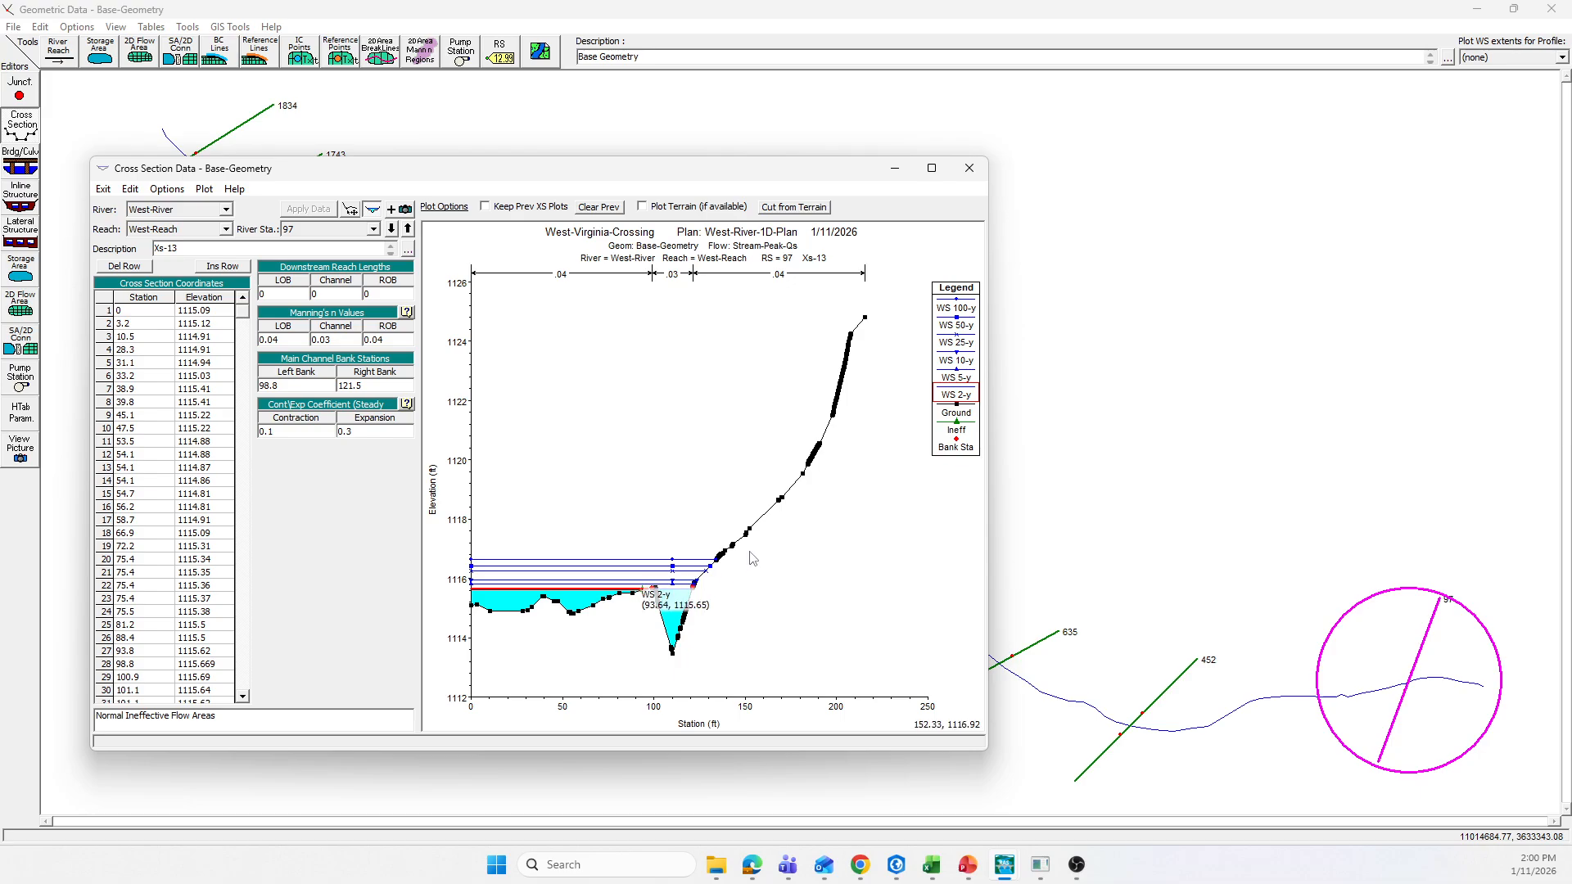
left_click(720, 563)
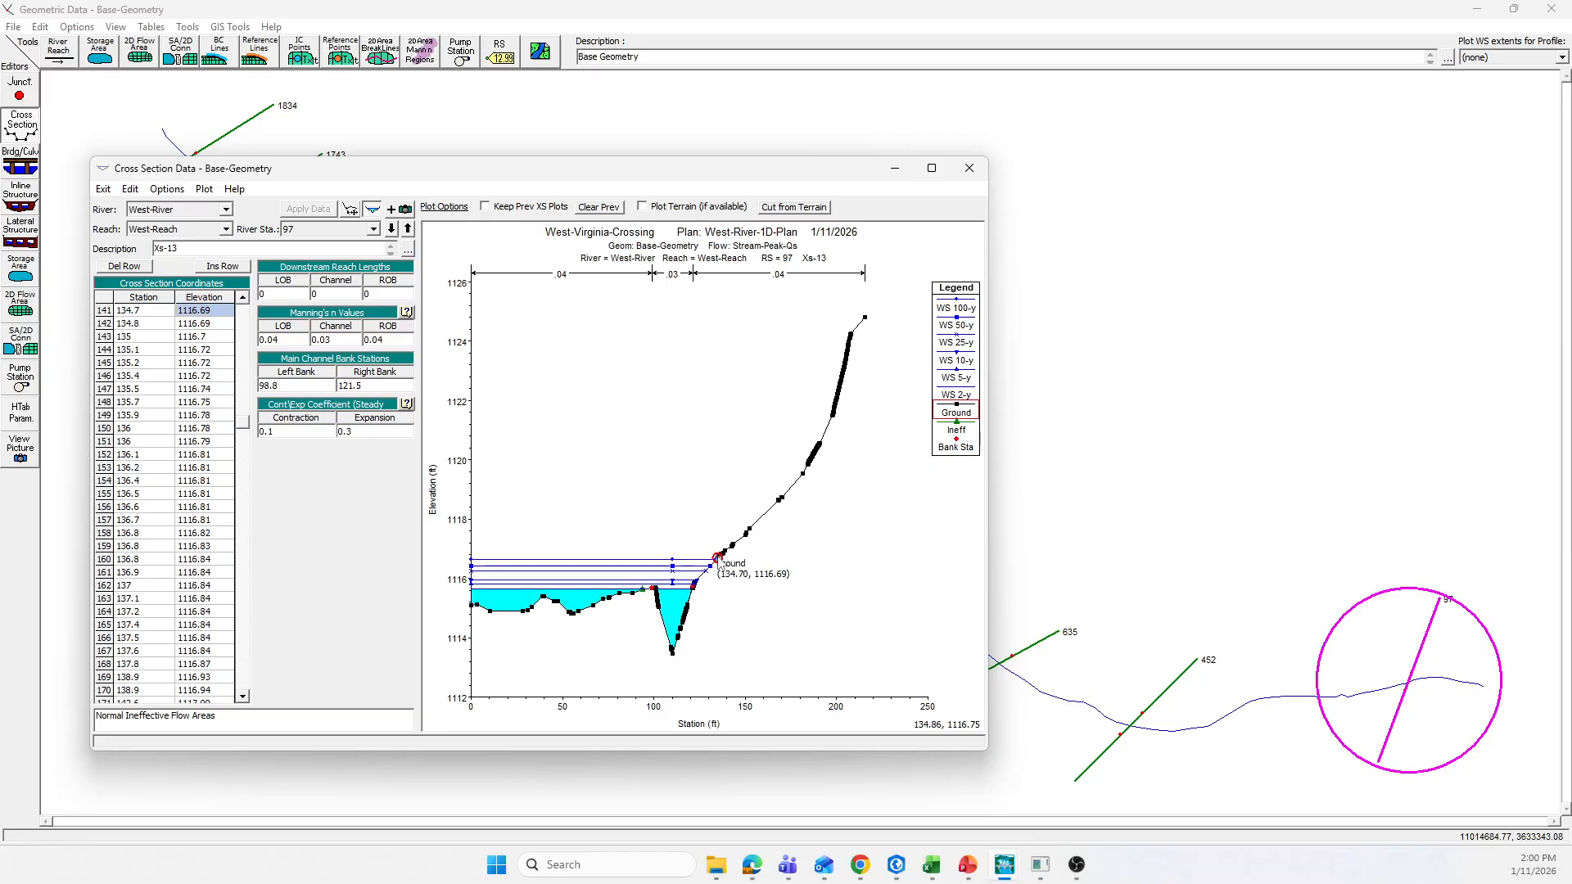
left_click(167, 189)
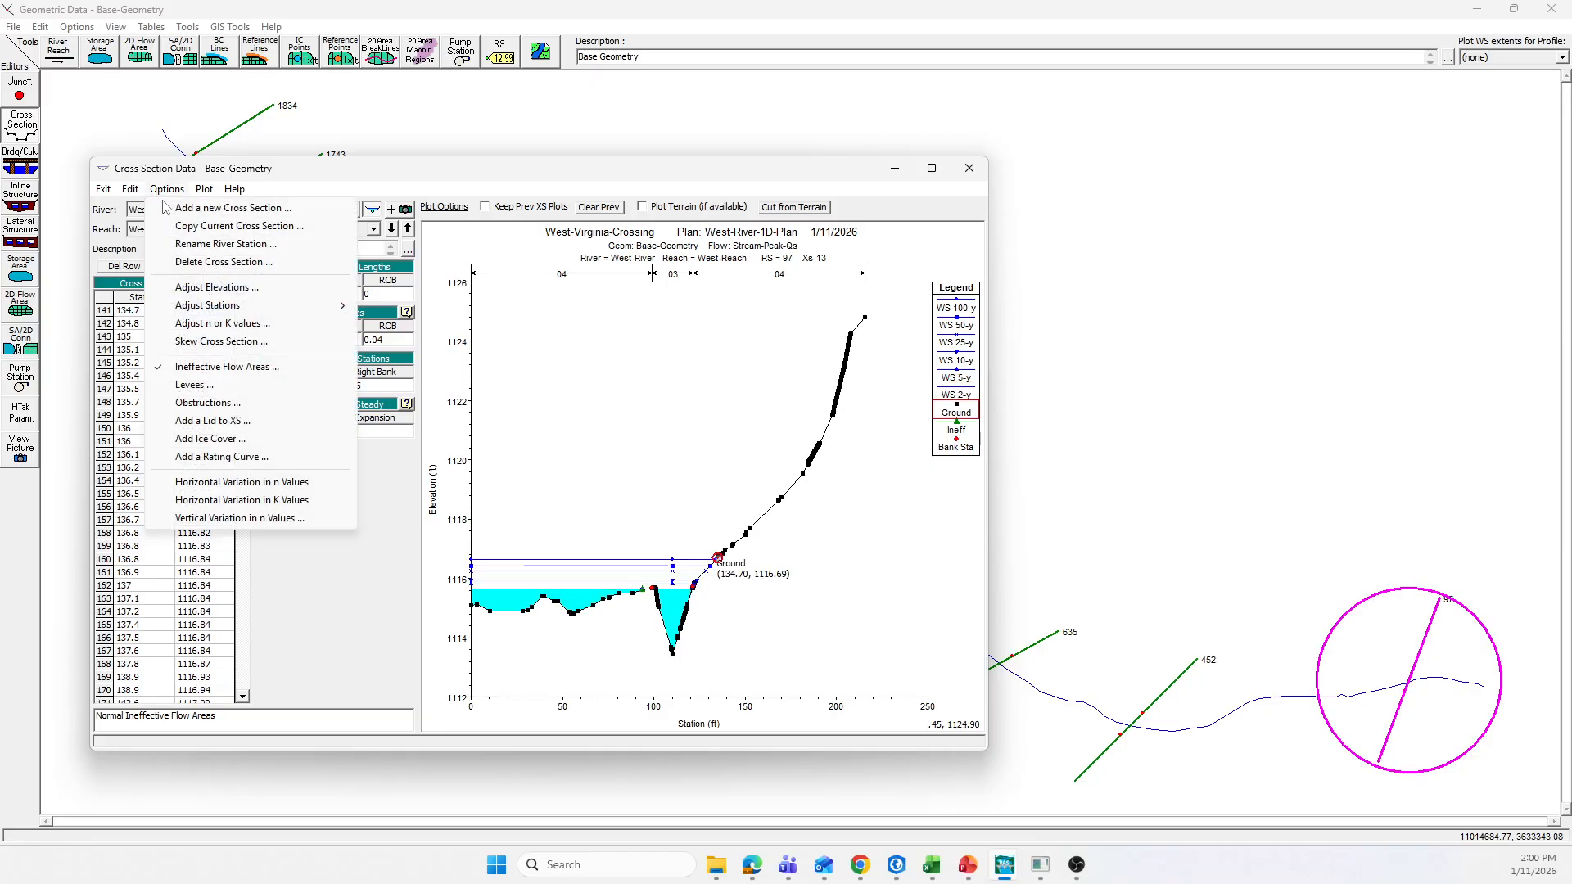
left_click(211, 369)
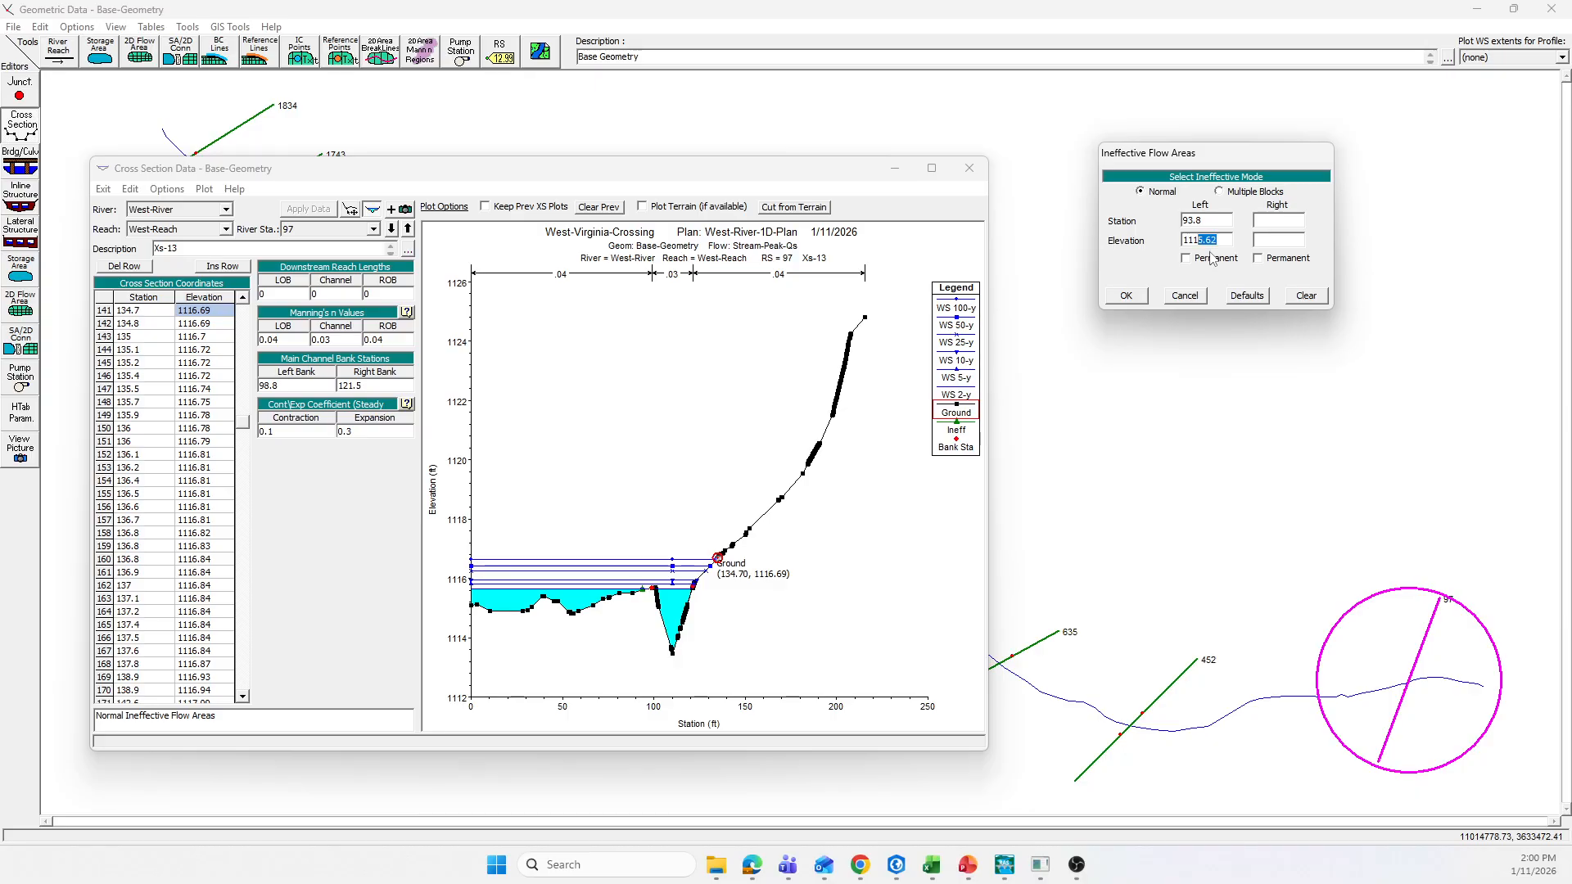
type("6")
left_click(1127, 297)
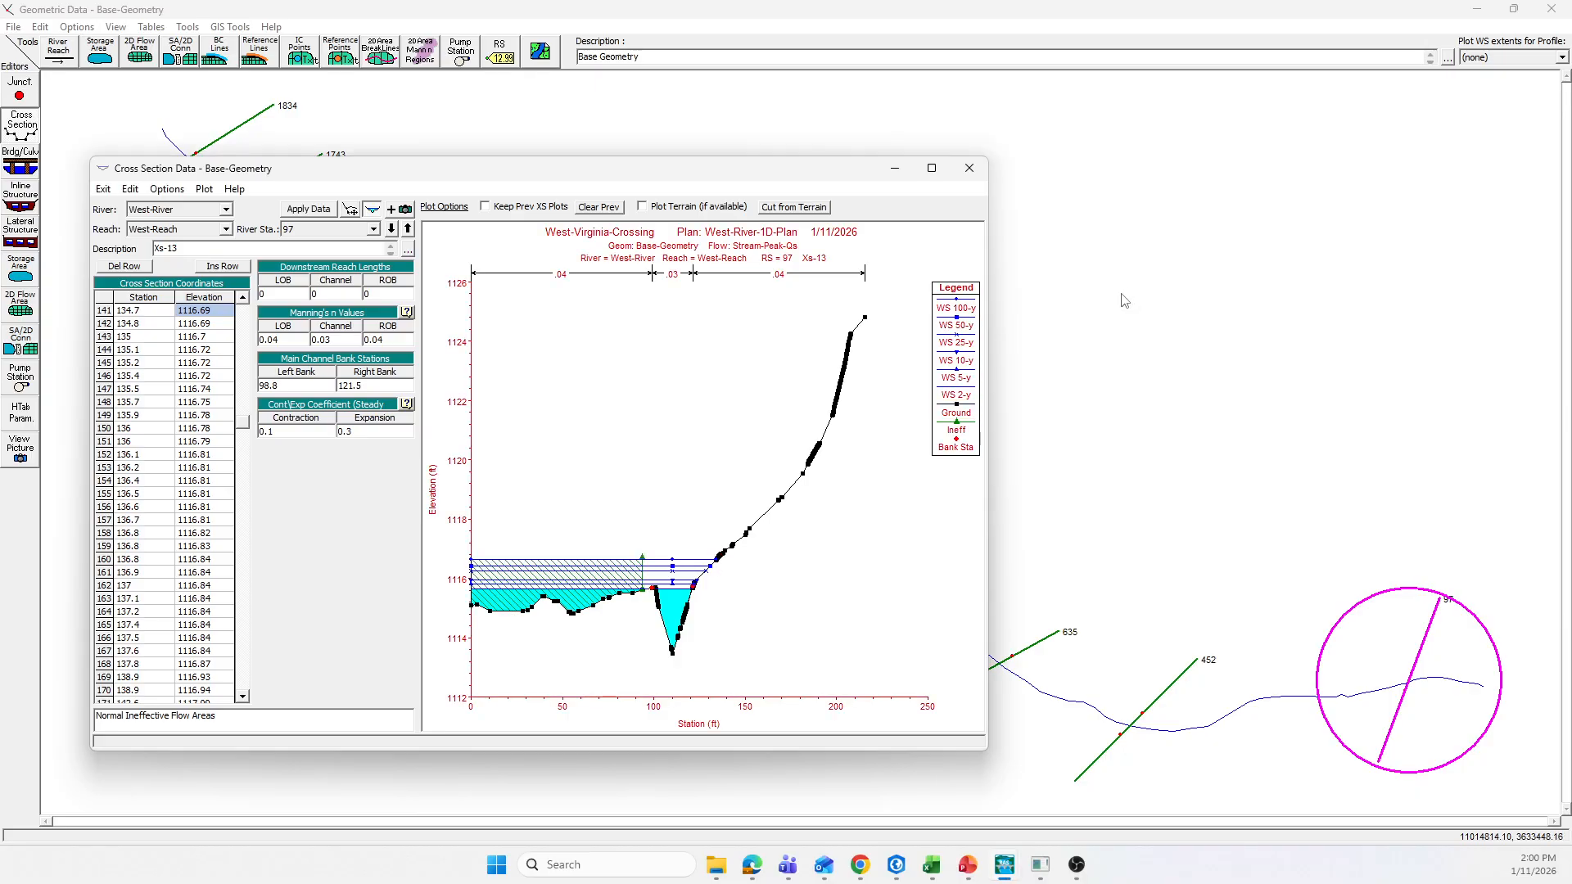
left_click(312, 214)
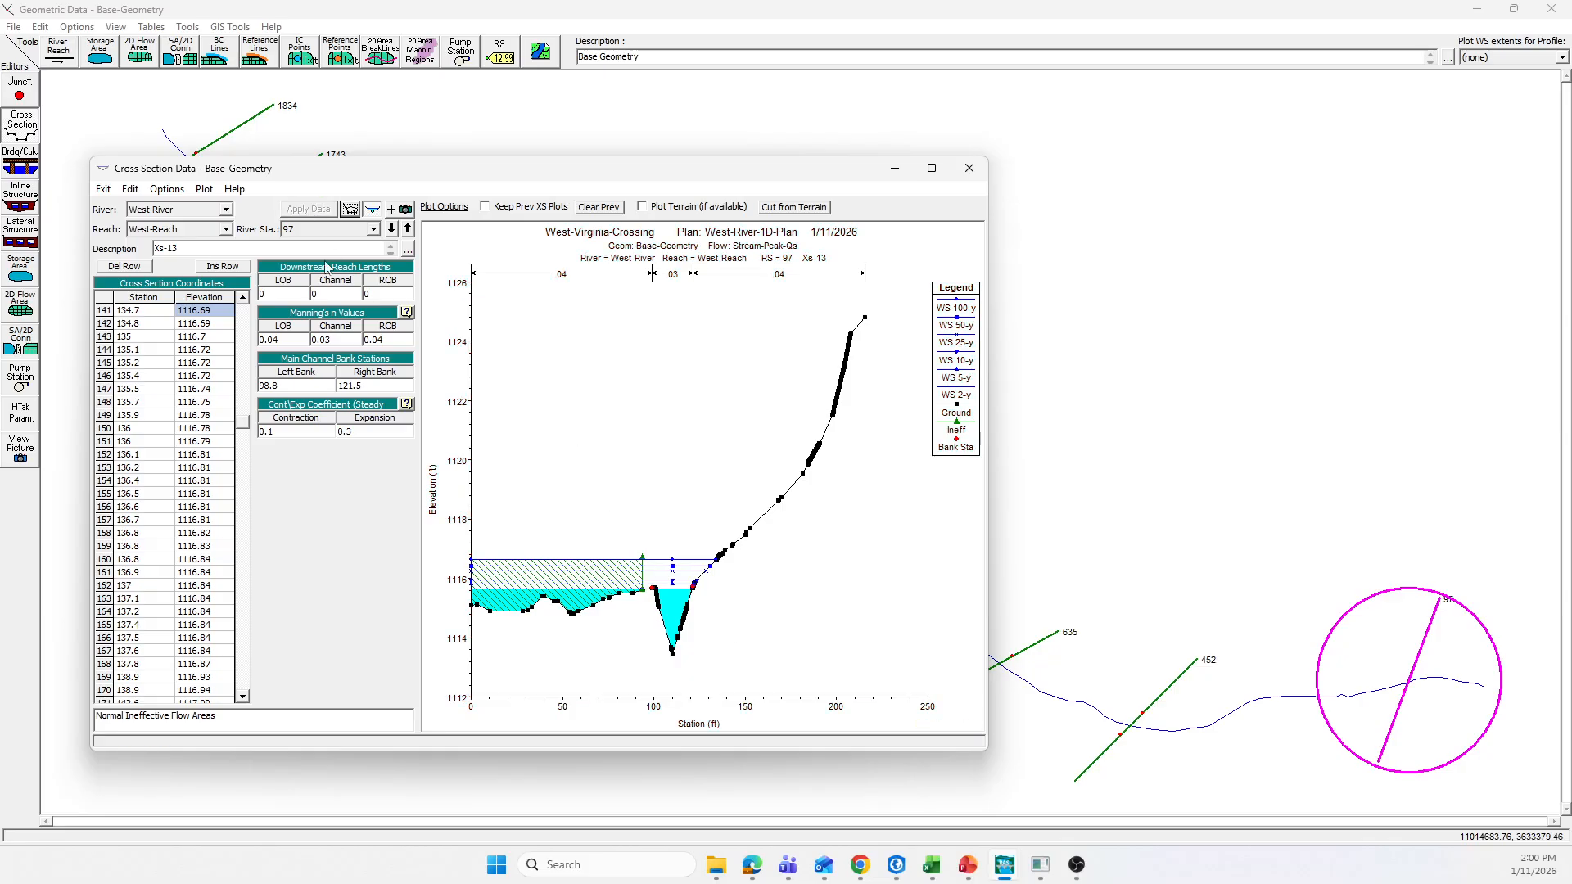
Step: Close the cross section editor, save the base geometry data and exit the geometry editor
left_click(967, 169)
left_click(13, 26)
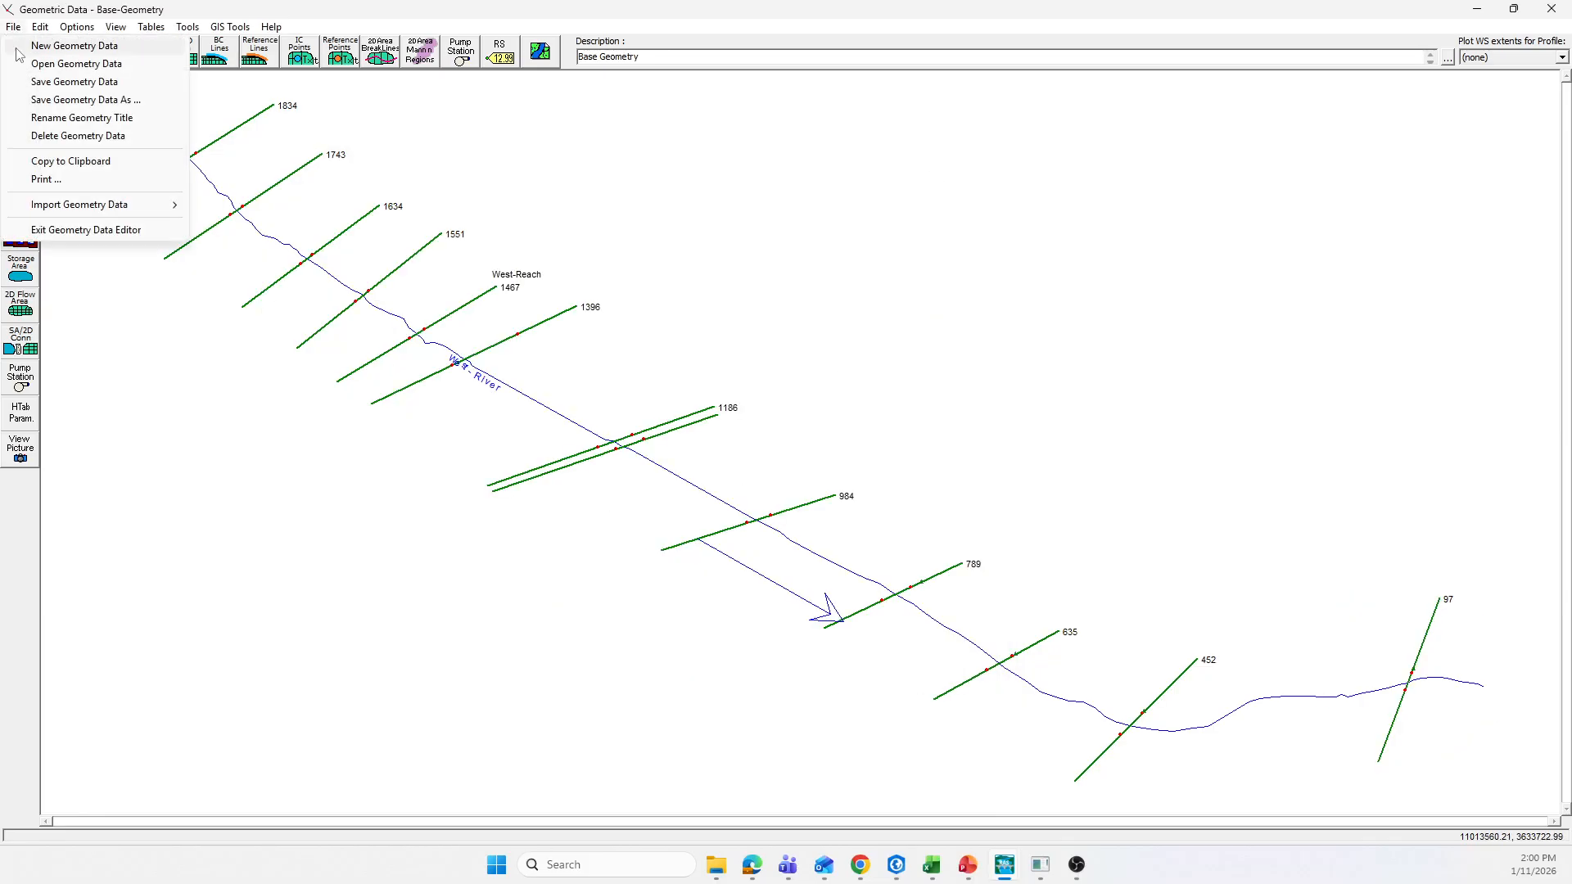
left_click(74, 81)
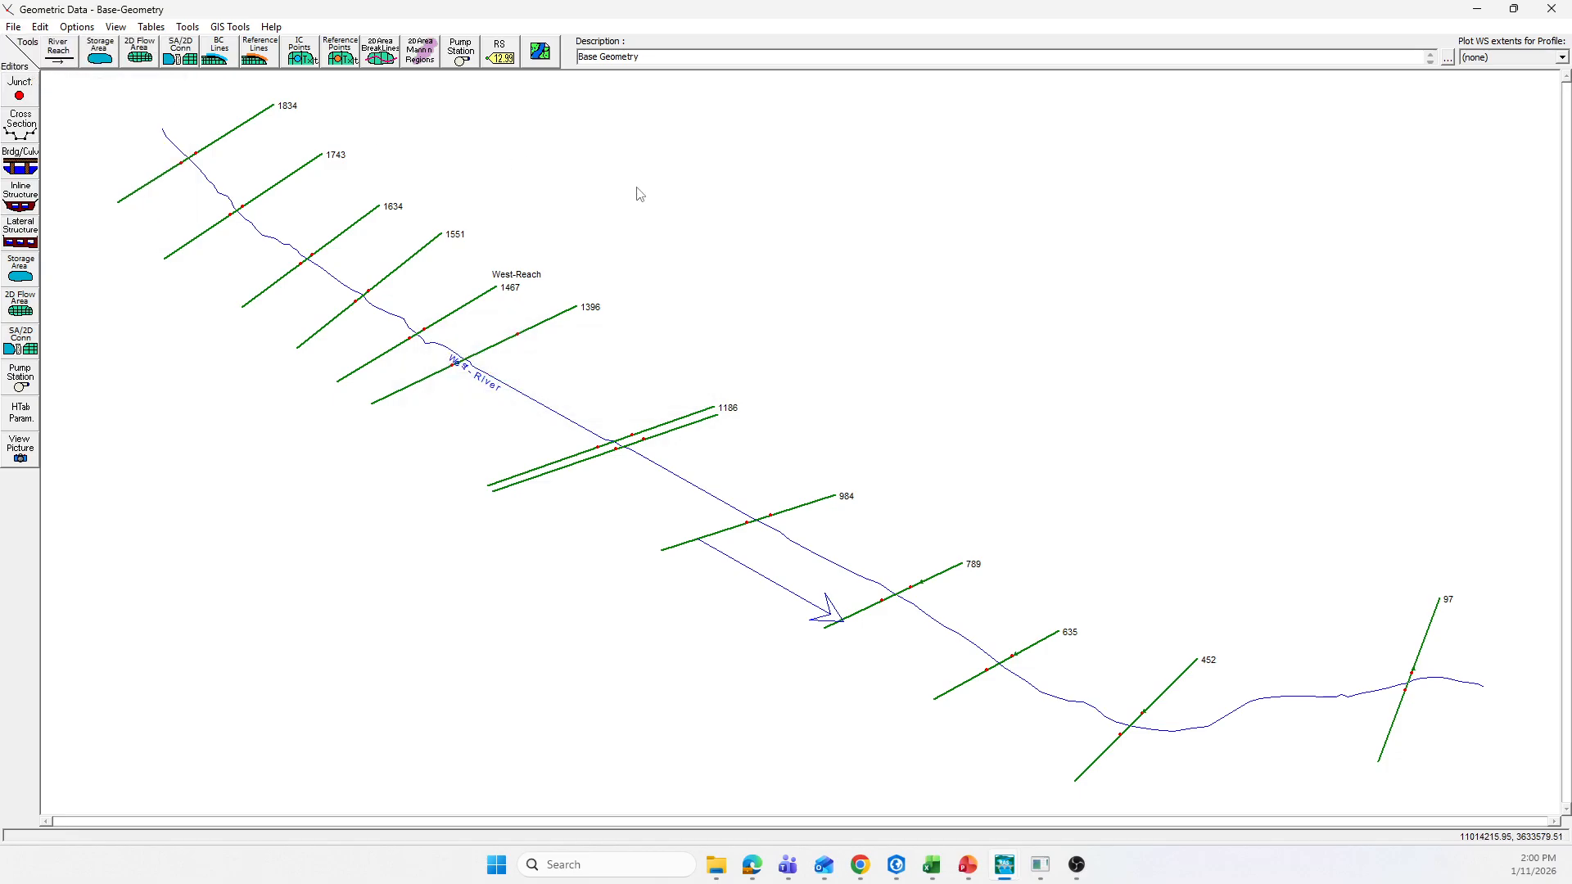
left_click(1550, 10)
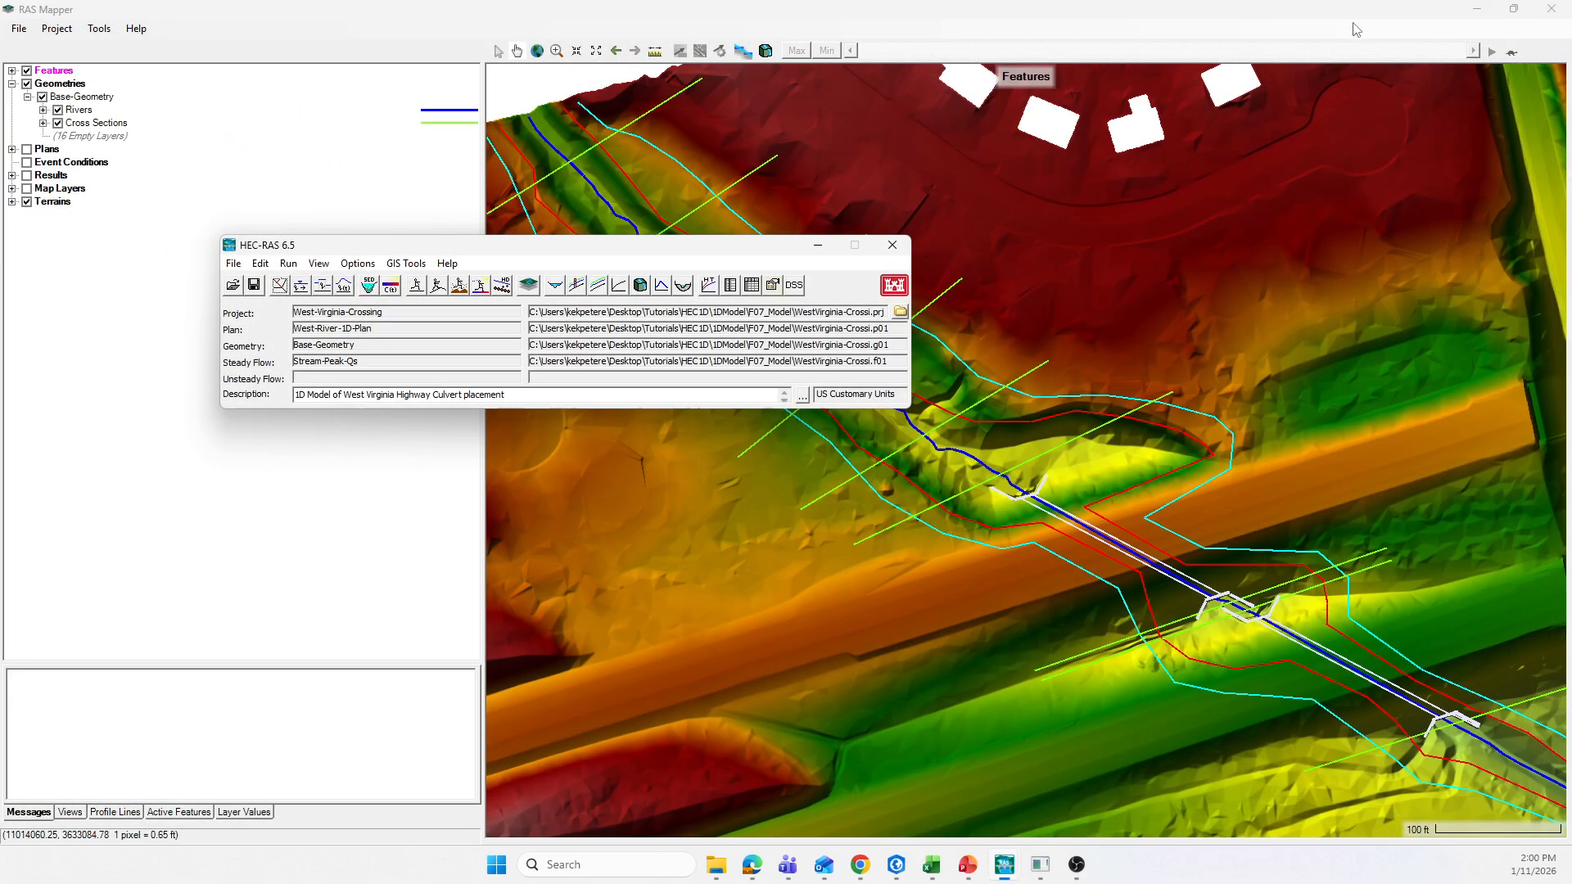
Step: Compute the steady flow analysis for West-River-1D-Plan with Base-Geometry and Stream-Peak-Qs, and close the analysis
left_click(288, 263)
left_click(339, 284)
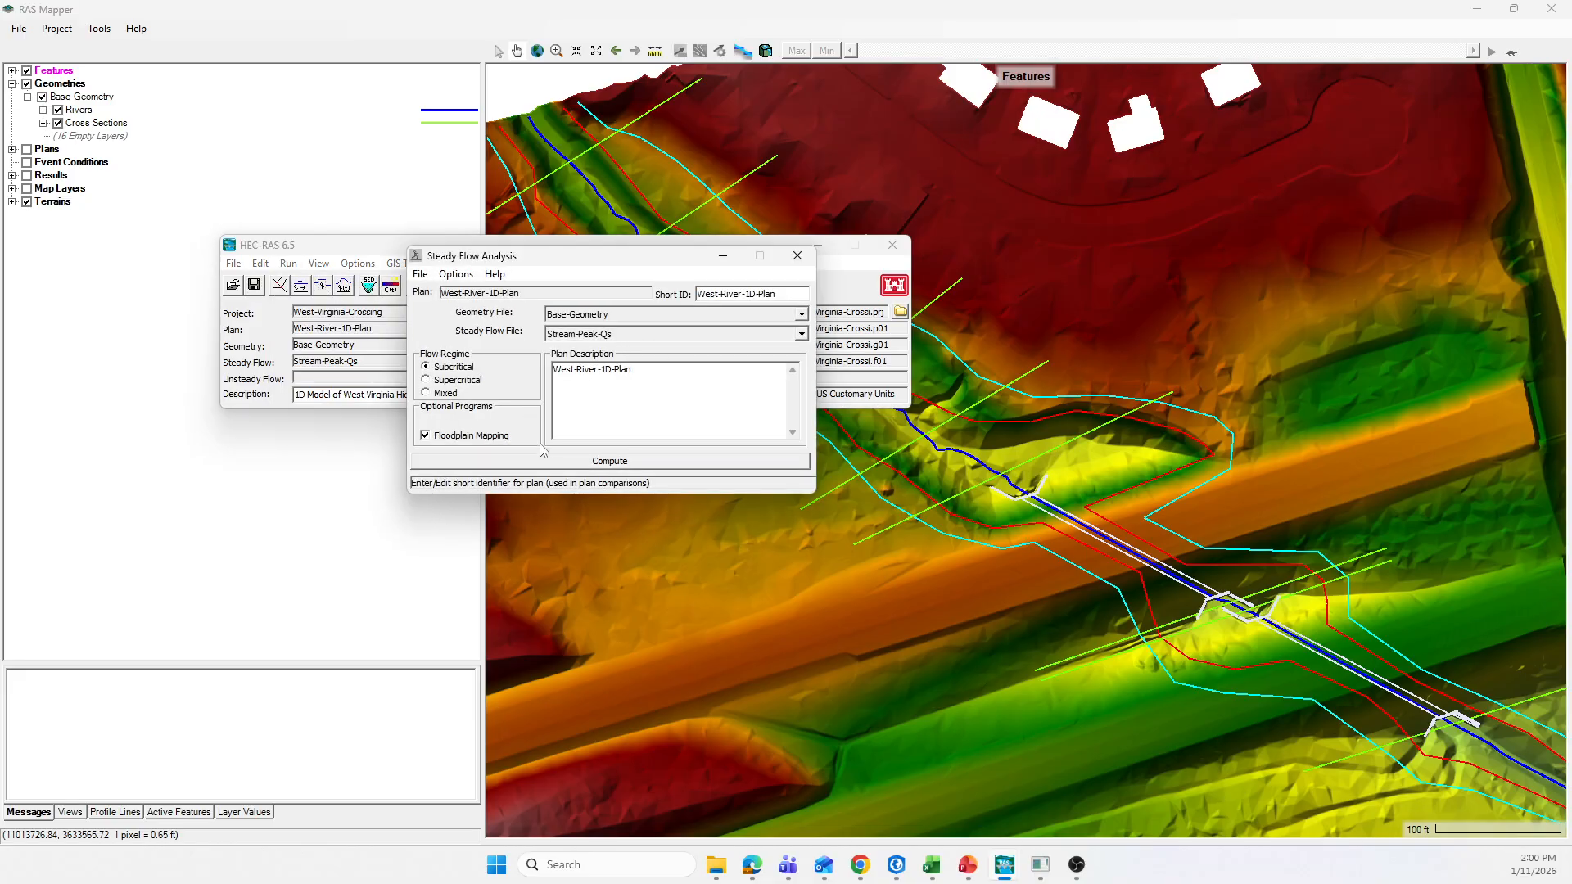
left_click(547, 465)
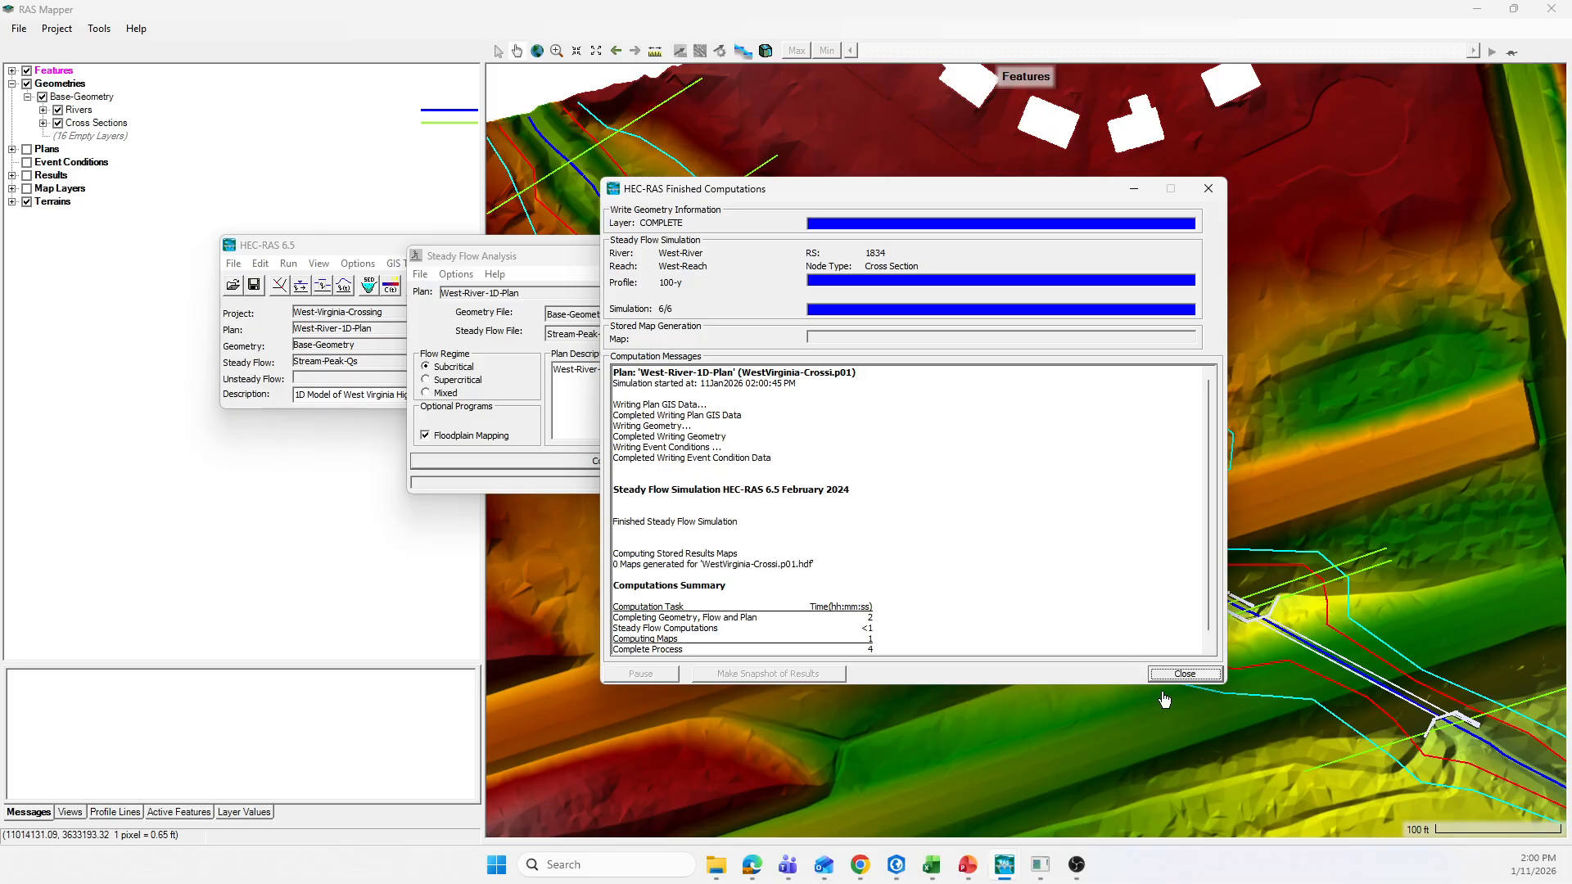
left_click(1184, 674)
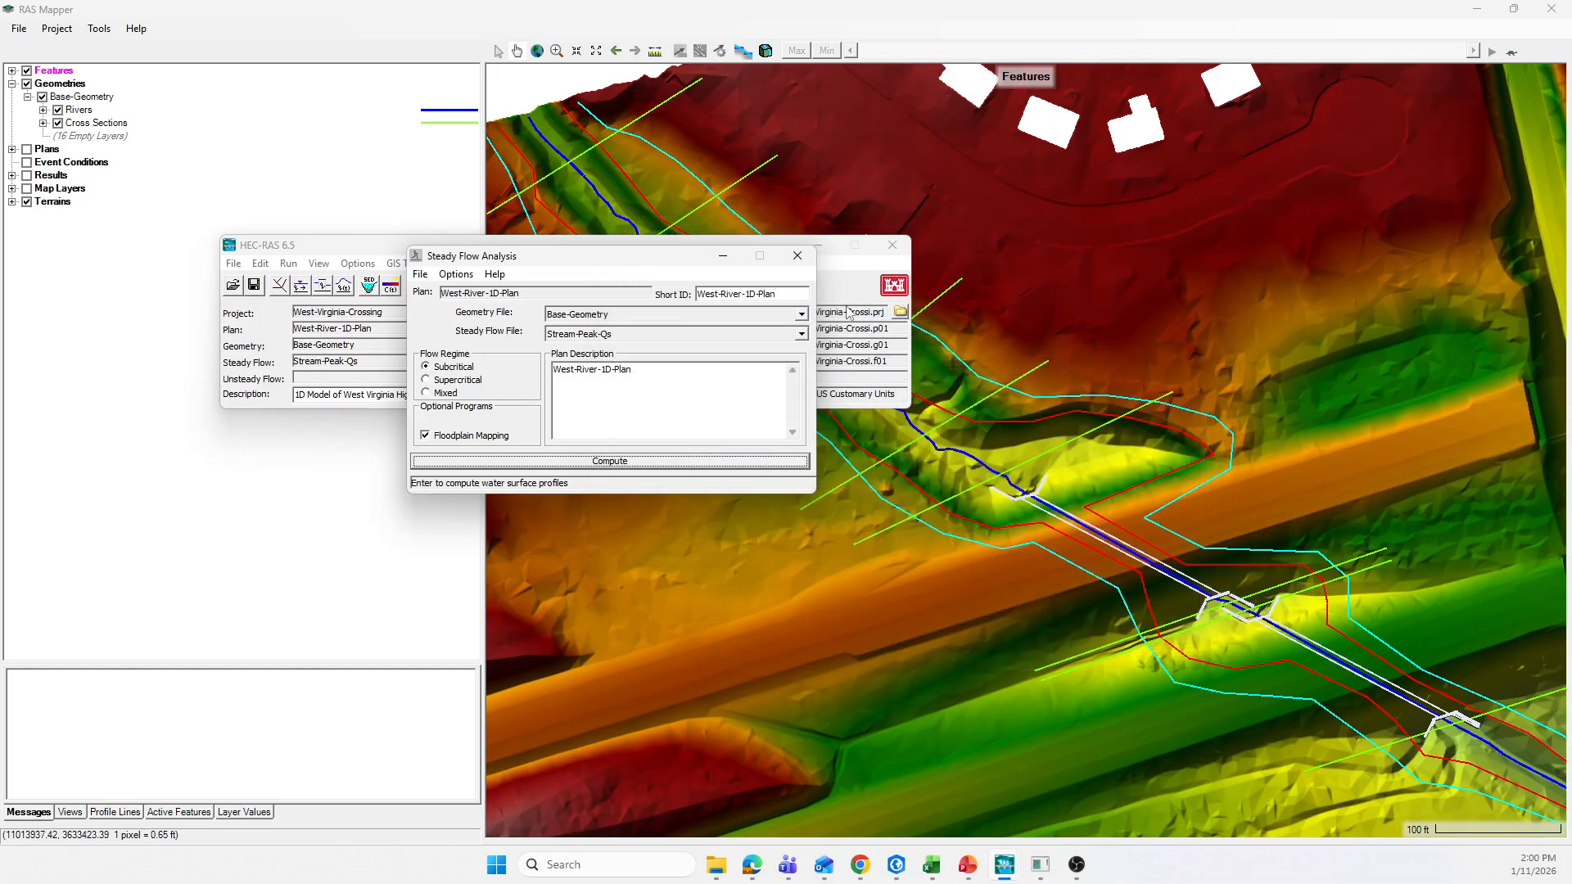
left_click(796, 255)
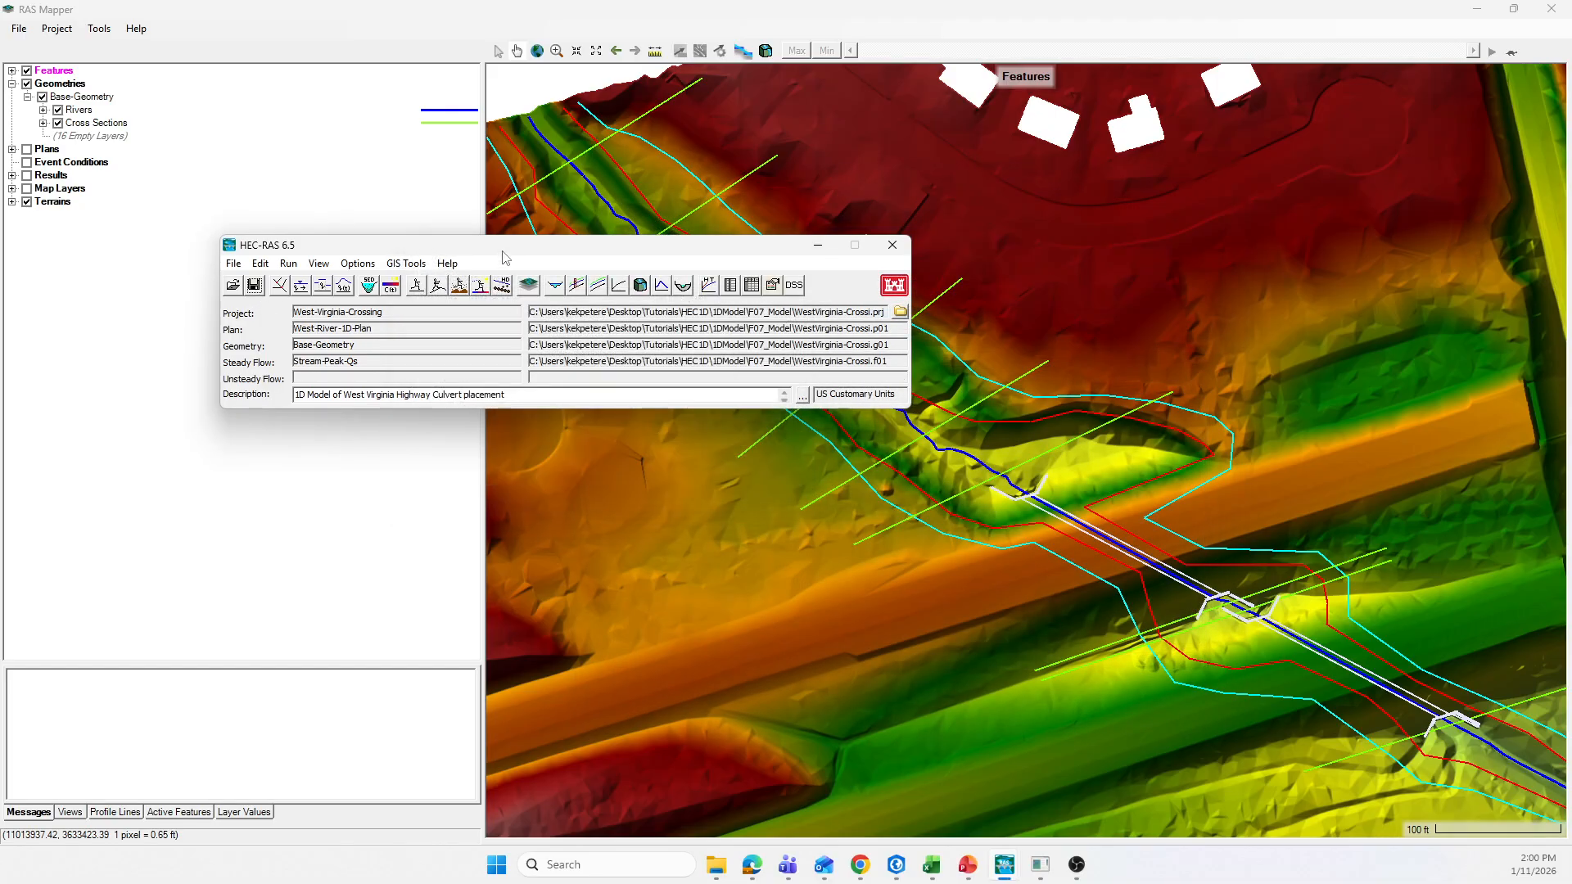
Step: Display the Plan and Depth (2-y) results of West-River-1D-Plan in RAS Mapper and follow the flooding to the downstream end
left_click(818, 245)
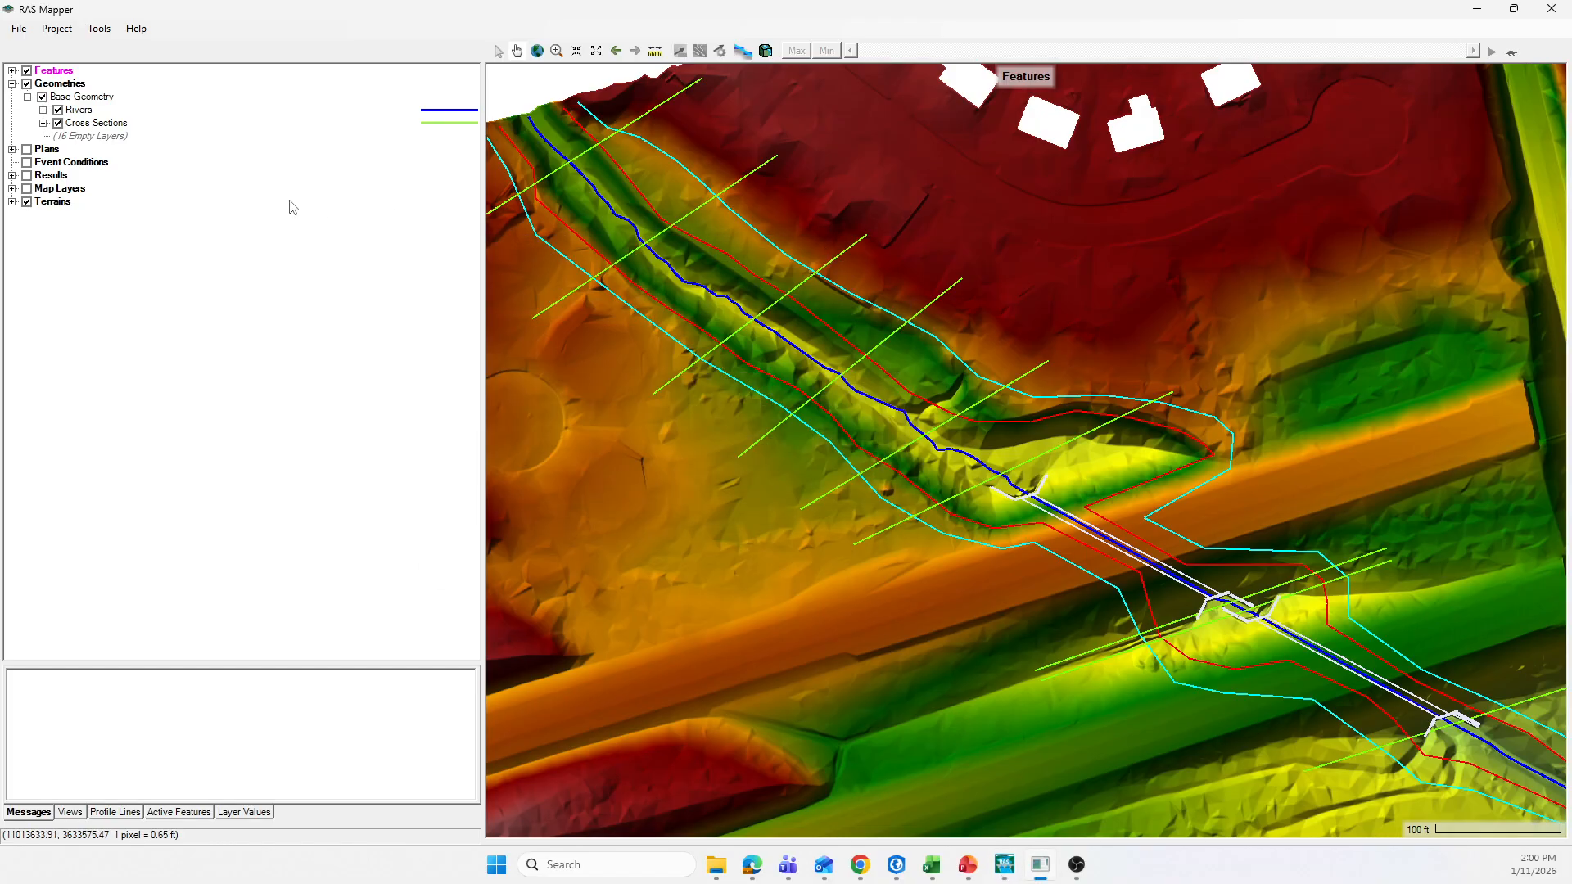
left_click(12, 175)
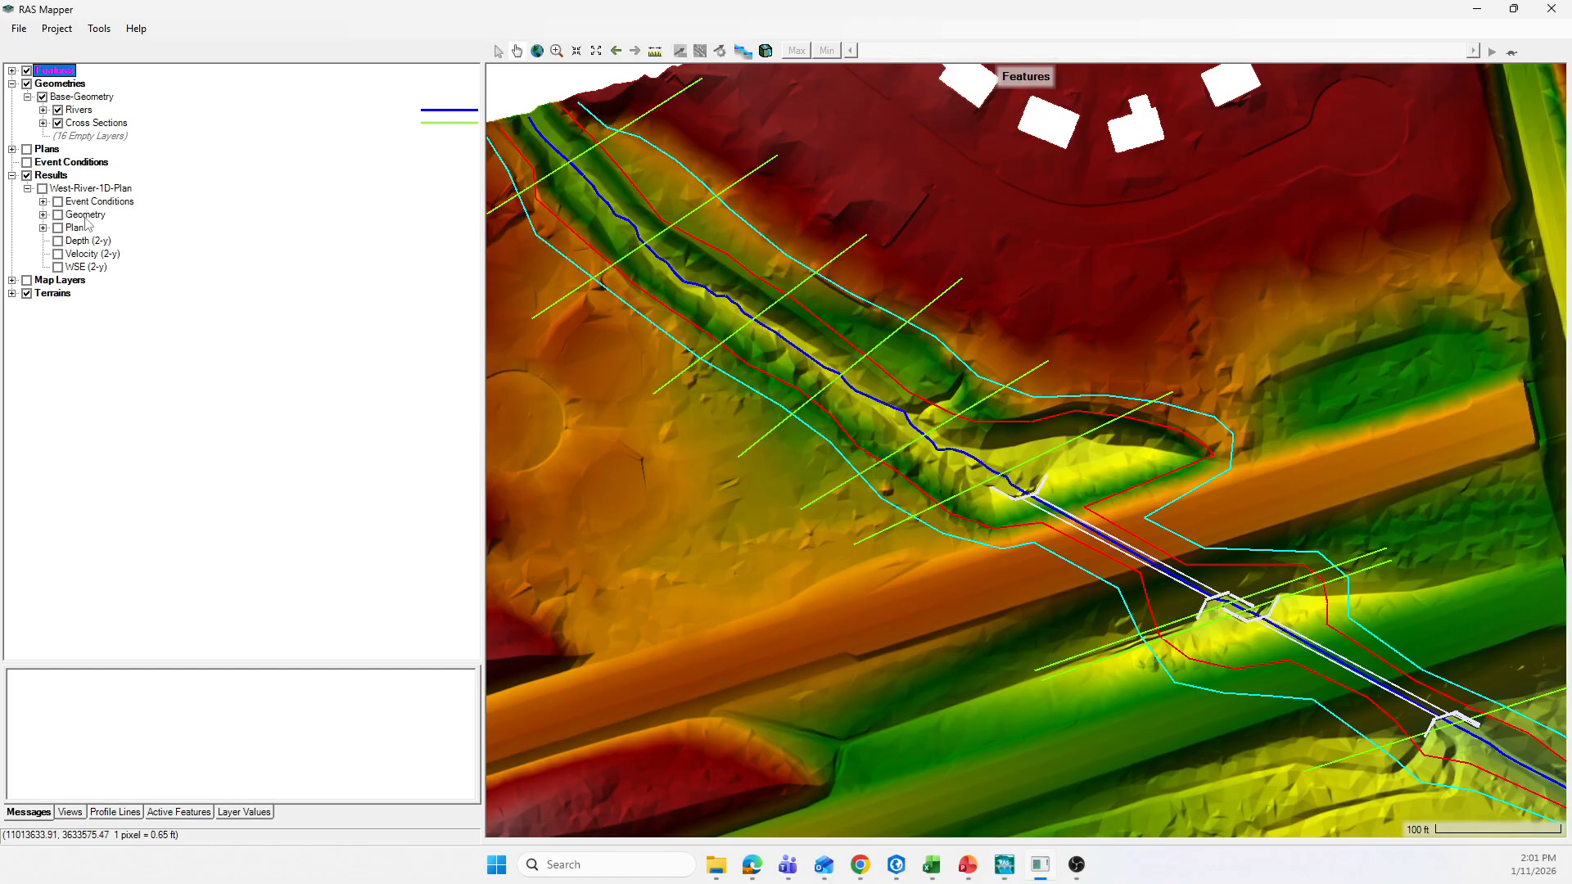
left_click(58, 229)
left_click(58, 241)
left_click_drag(716, 569, 622, 460)
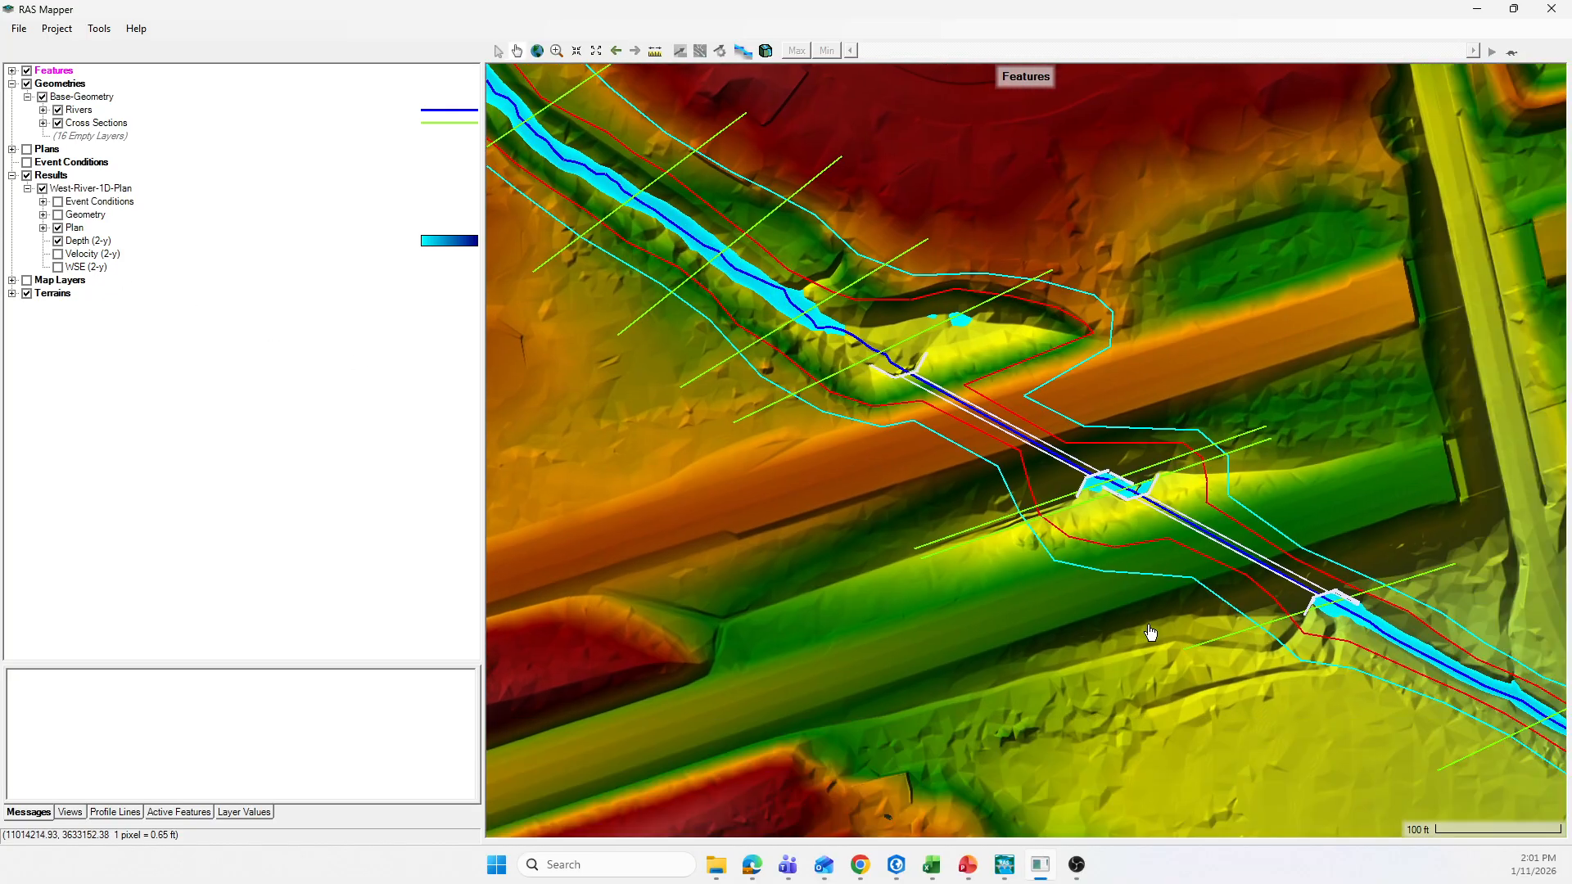
left_click_drag(1144, 629, 800, 490)
left_click_drag(1049, 617, 857, 519)
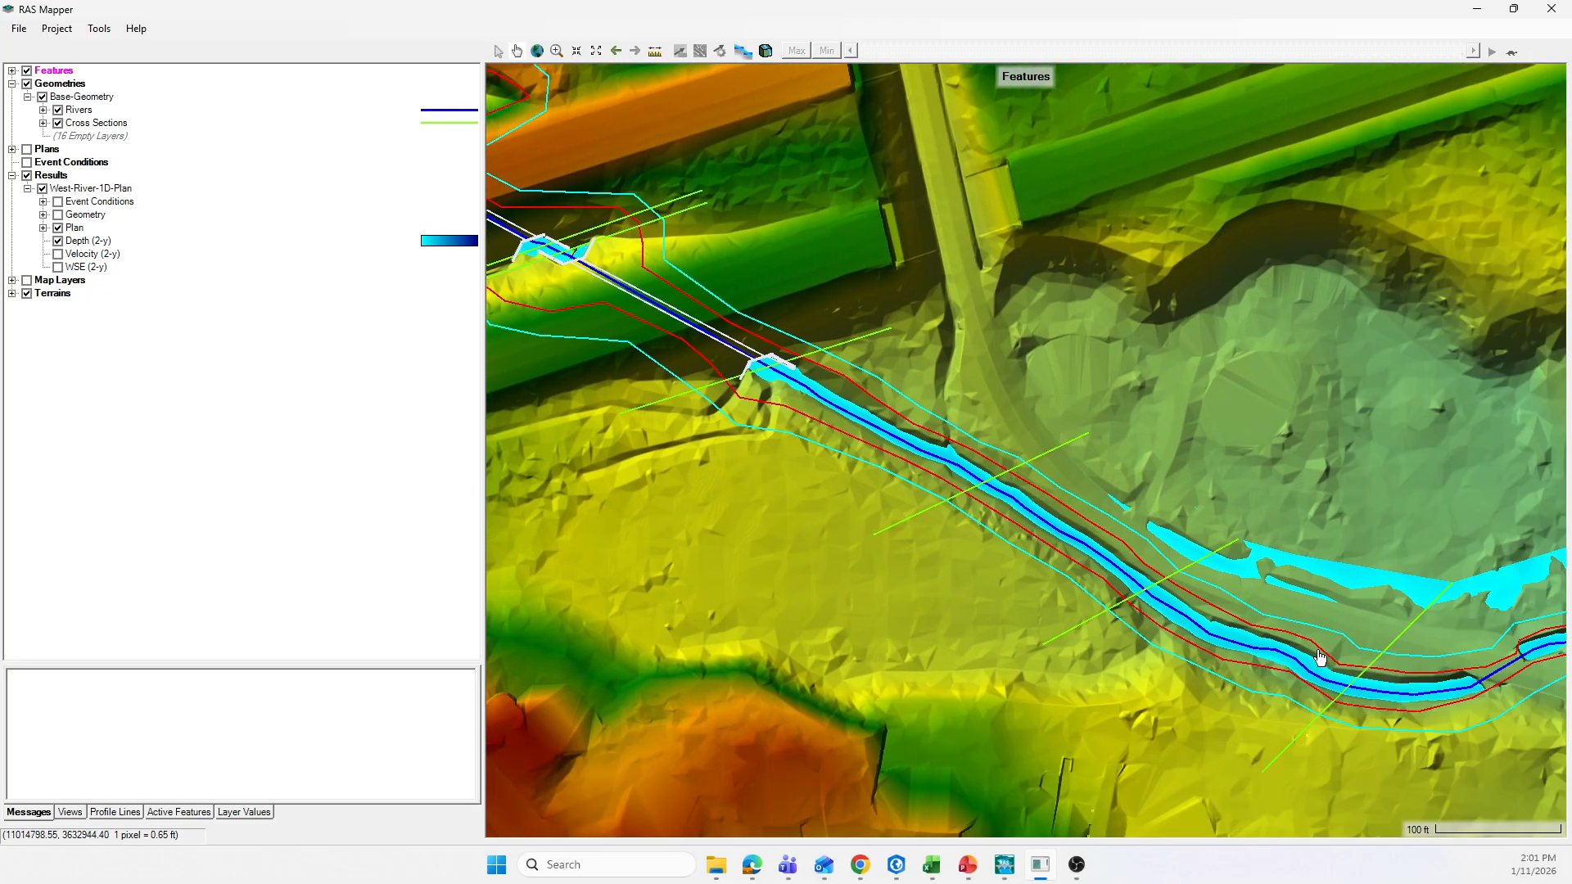
left_click_drag(1317, 656, 925, 599)
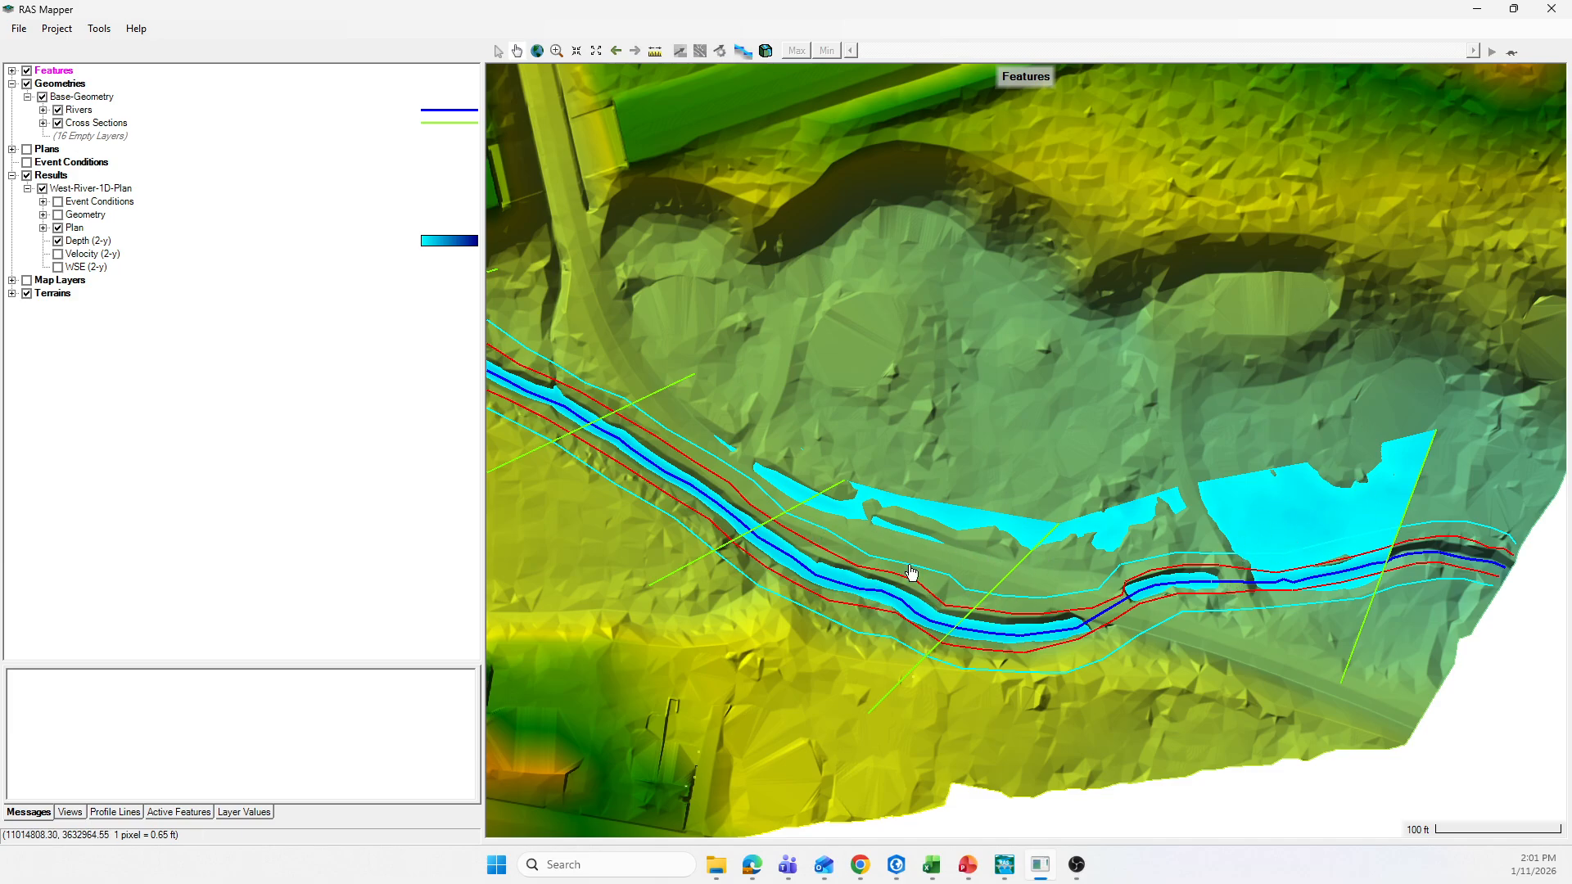
Step: Examine the mapped depth and the flooded overbank areas around the last cross sections at the river's downstream end
left_click_drag(777, 584, 910, 603)
left_click_drag(1243, 590, 940, 596)
scroll(1182, 602, "up", 1)
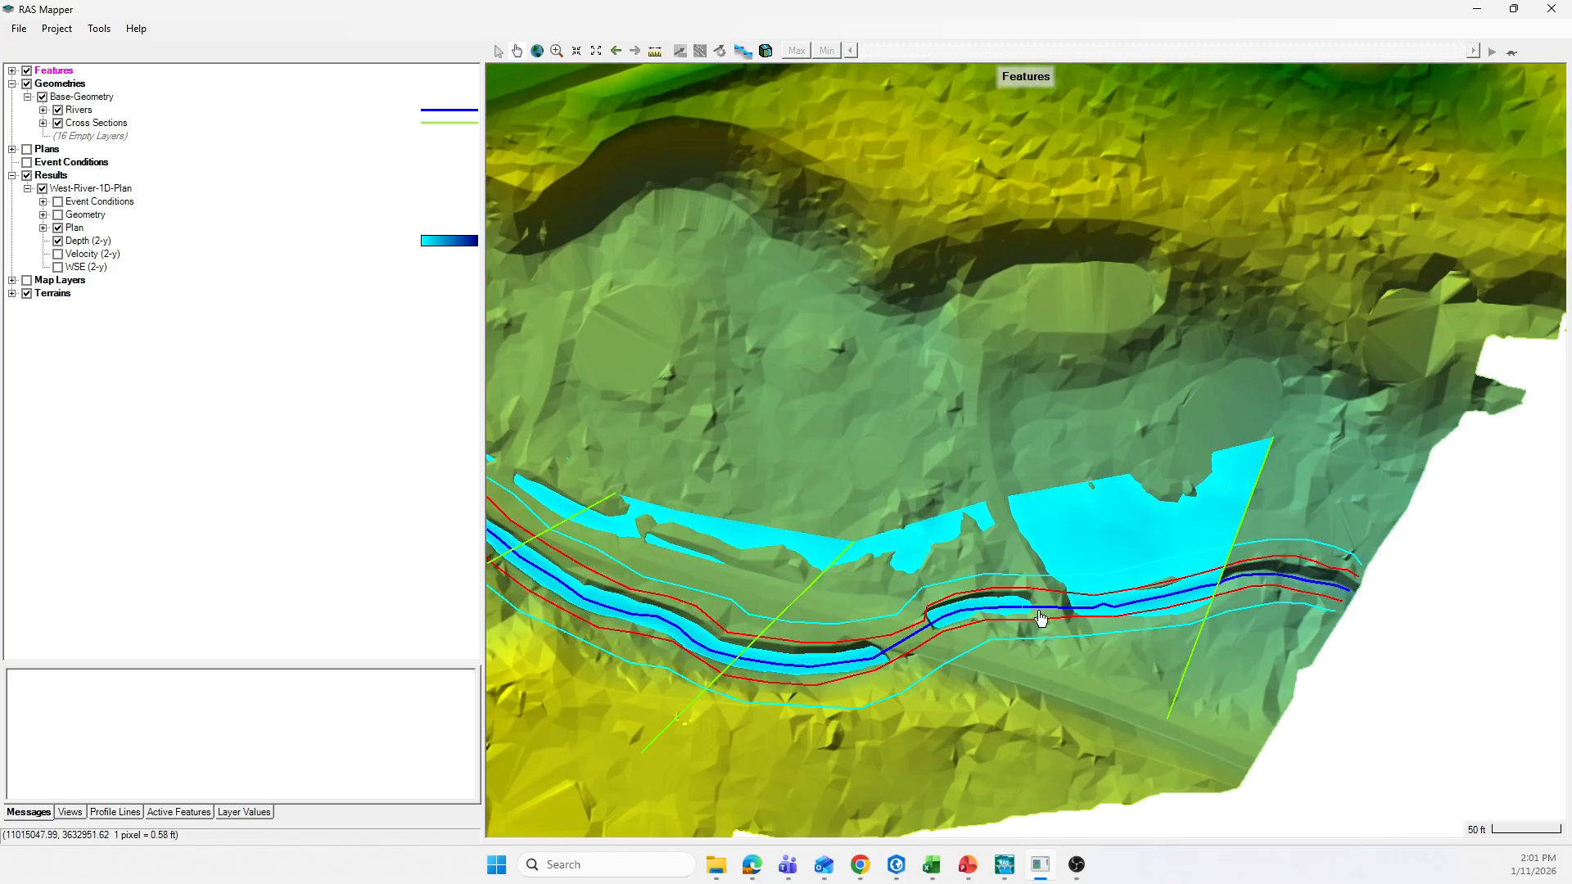
scroll(729, 629, "down", 1)
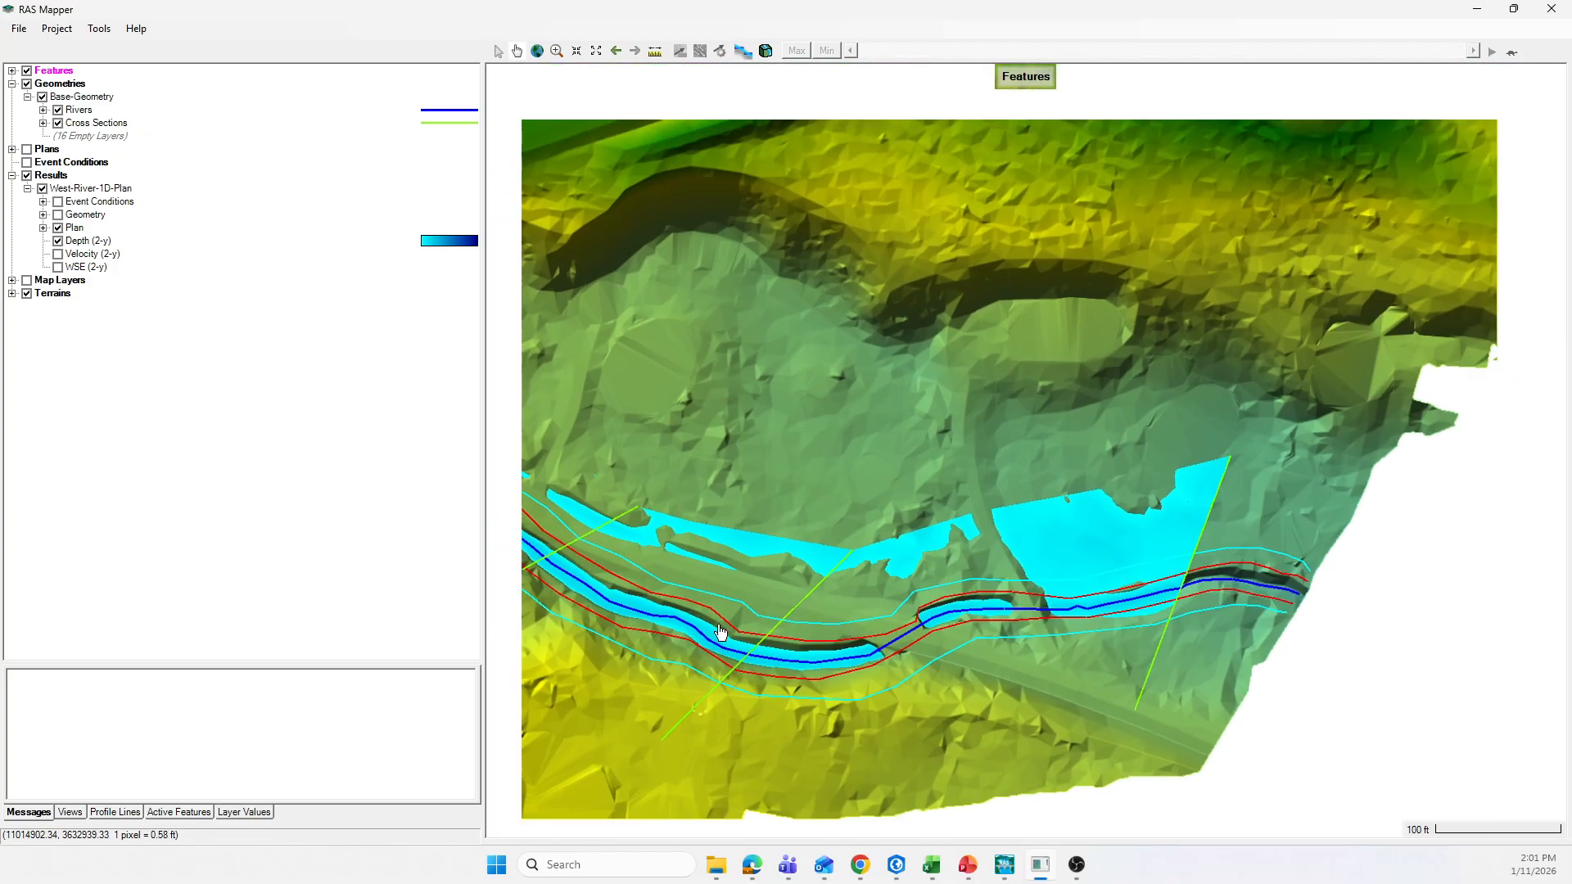
scroll(823, 546, "down", 1)
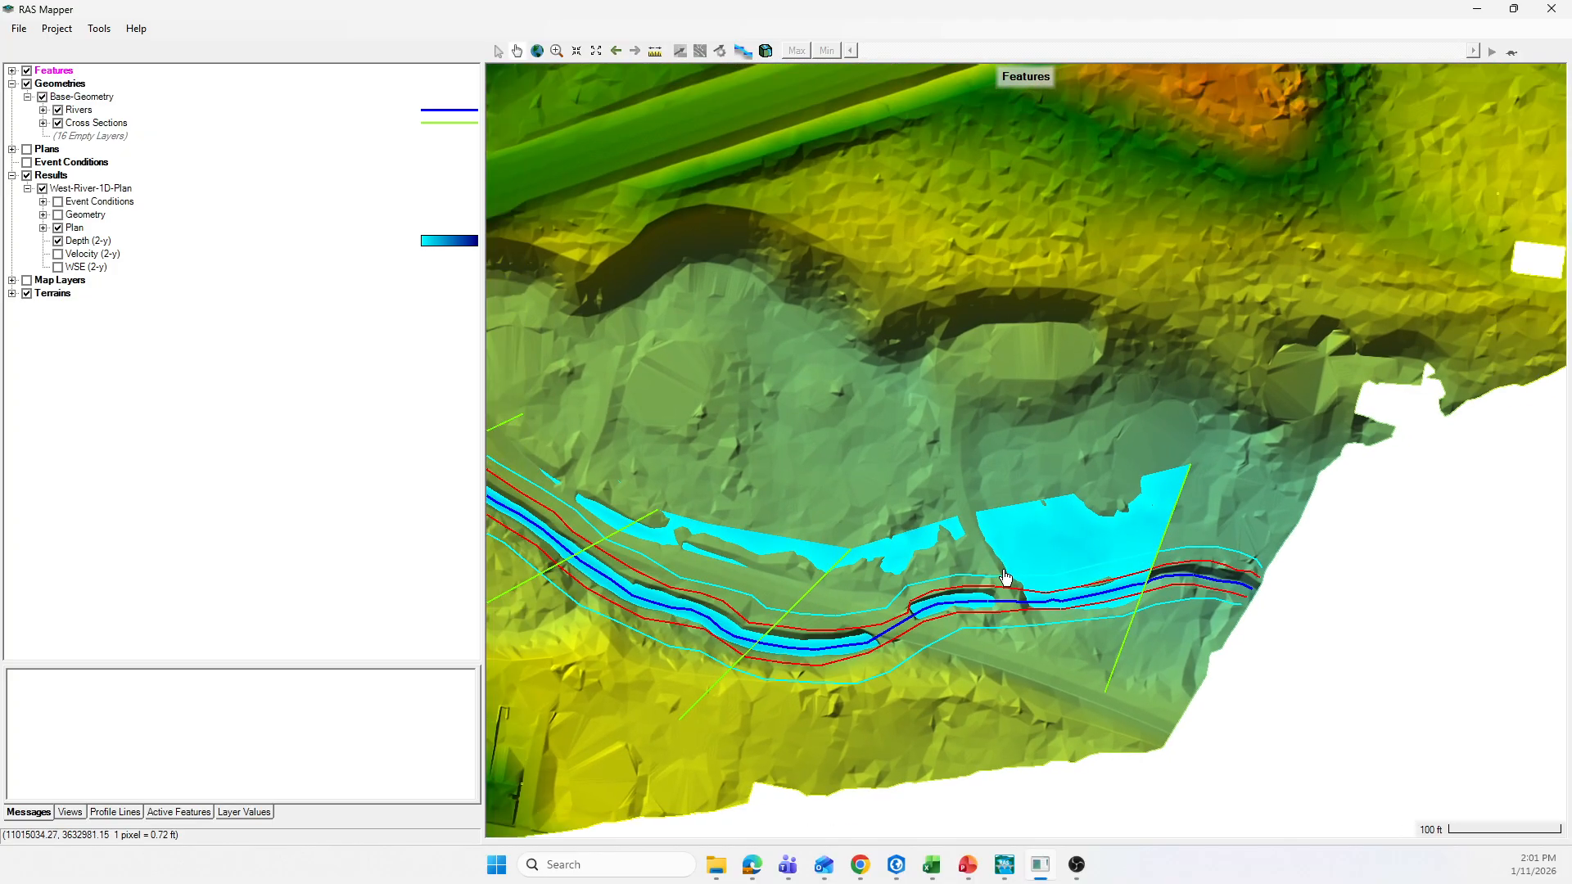
Step: Follow the mapped depth back upstream to the first cross sections and inspect the flooding around the embankment crossings
left_click_drag(702, 420, 1044, 508)
left_click_drag(725, 448, 1056, 546)
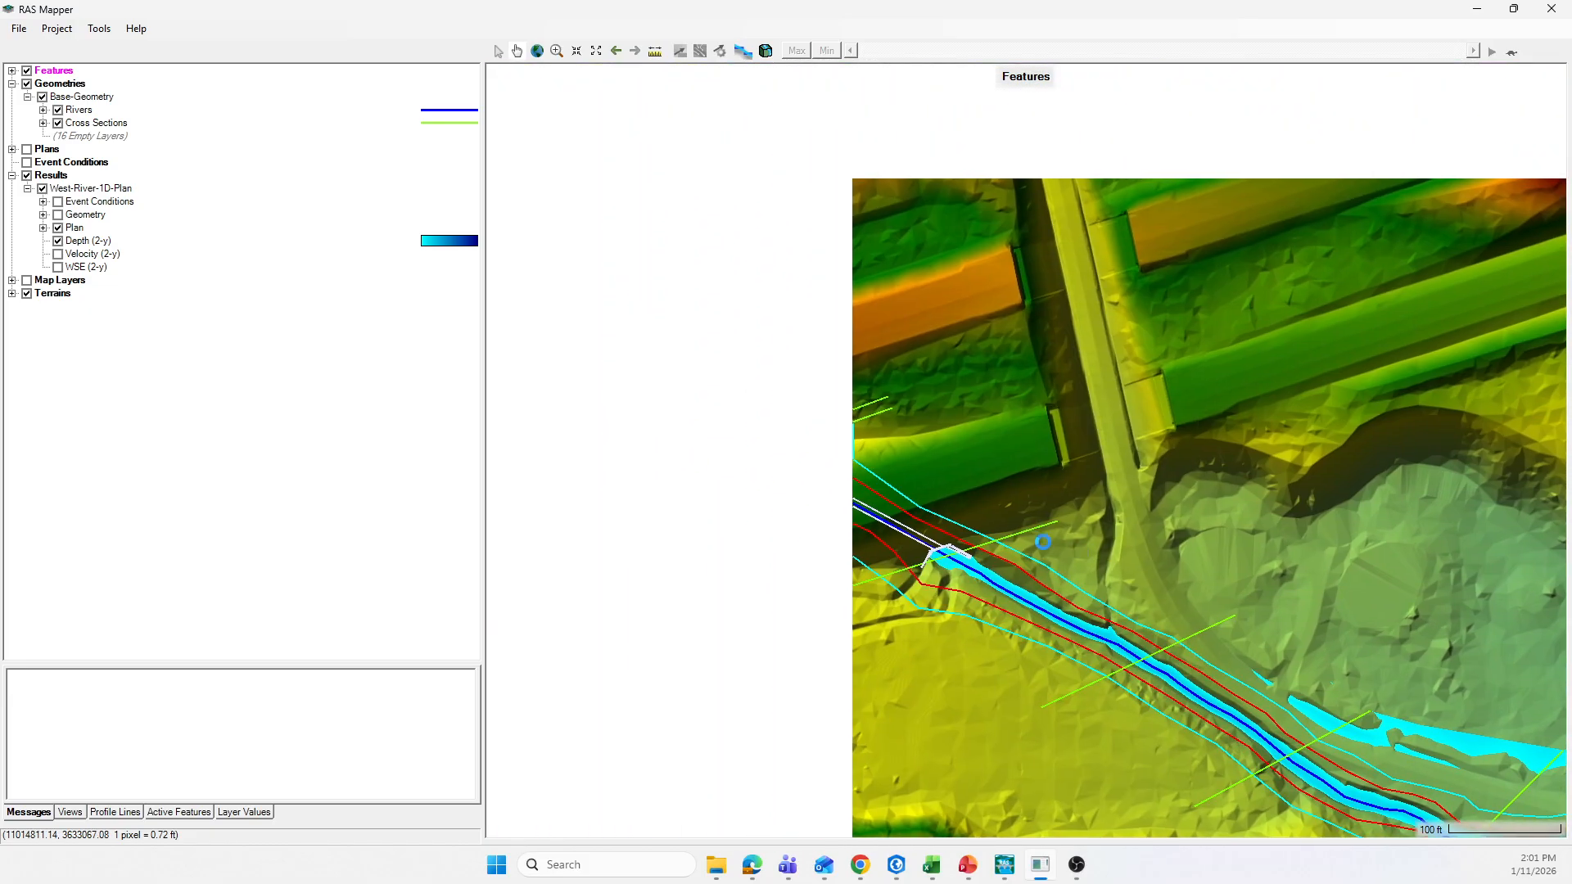
left_click_drag(677, 403, 912, 502)
left_click_drag(702, 341, 773, 444)
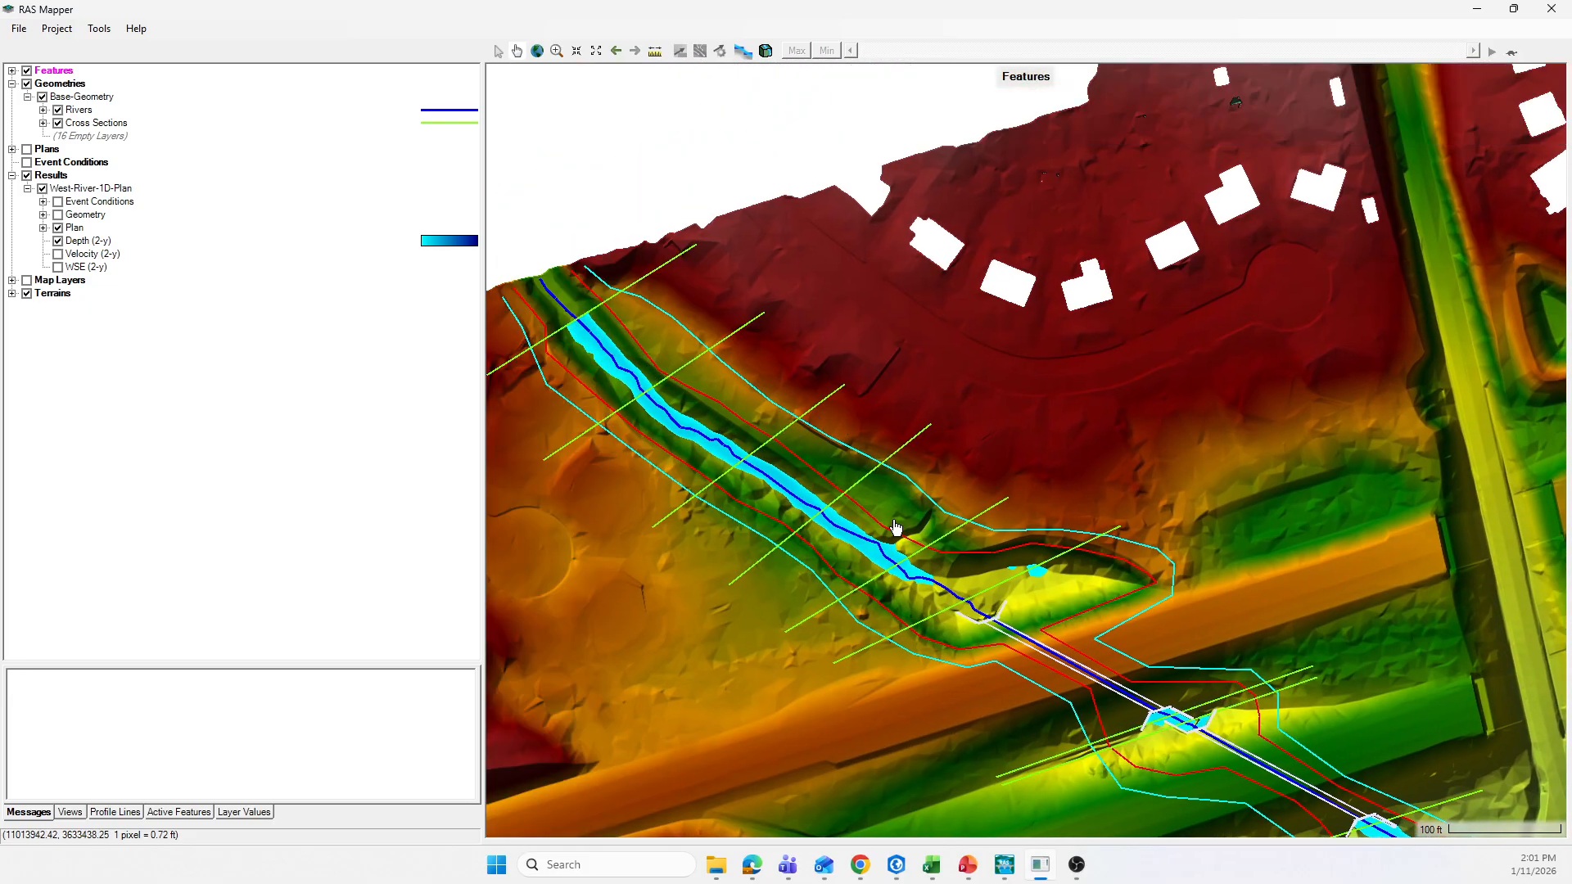
scroll(982, 624, "up", 2)
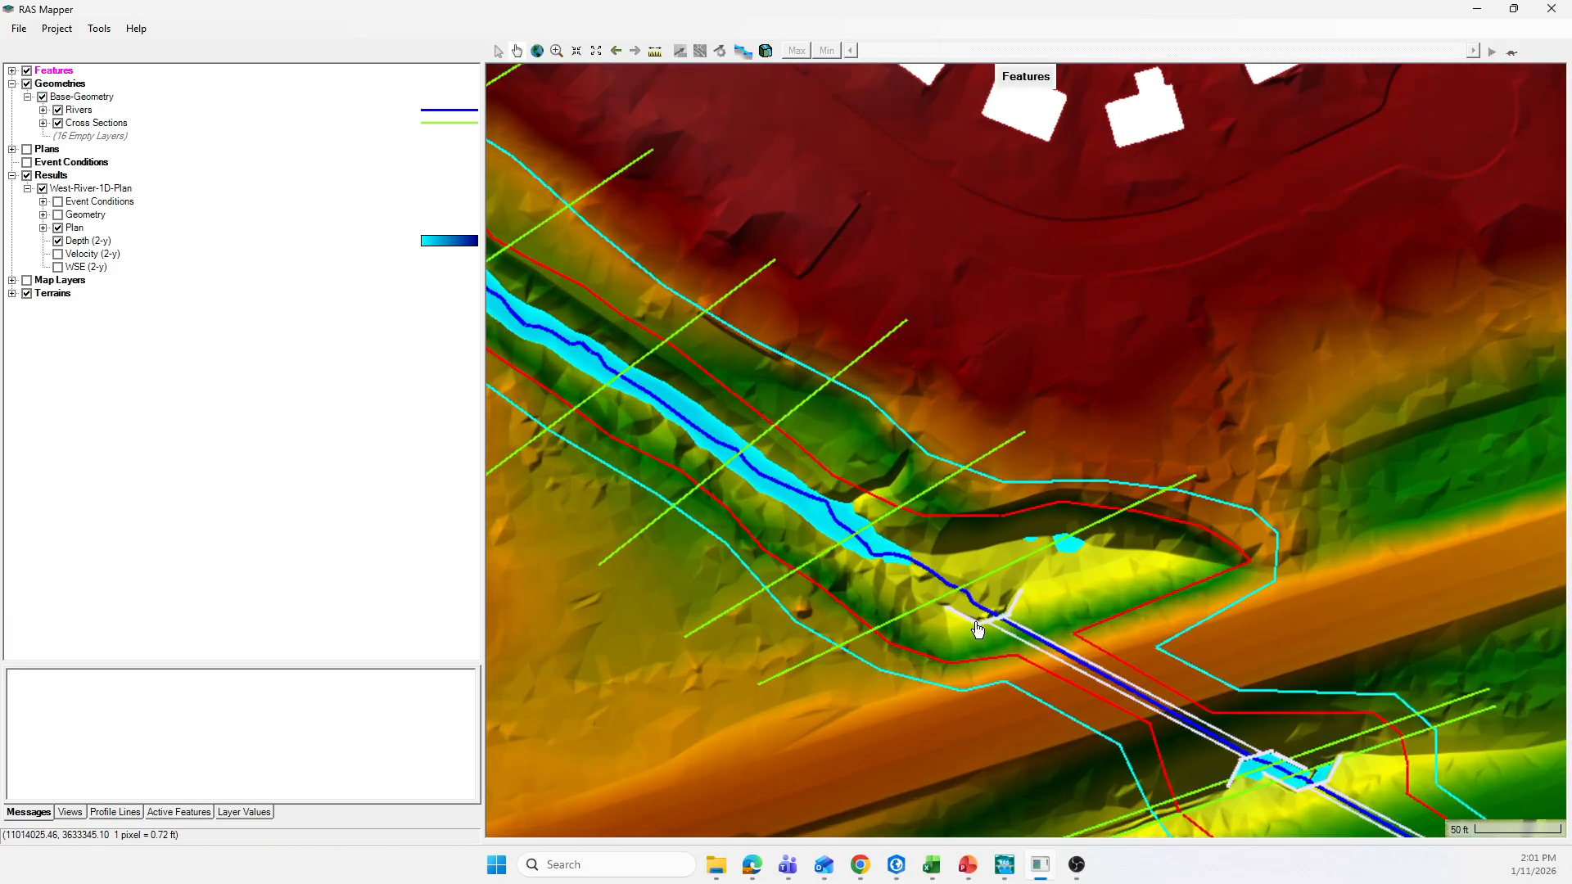
scroll(953, 626, "down", 1)
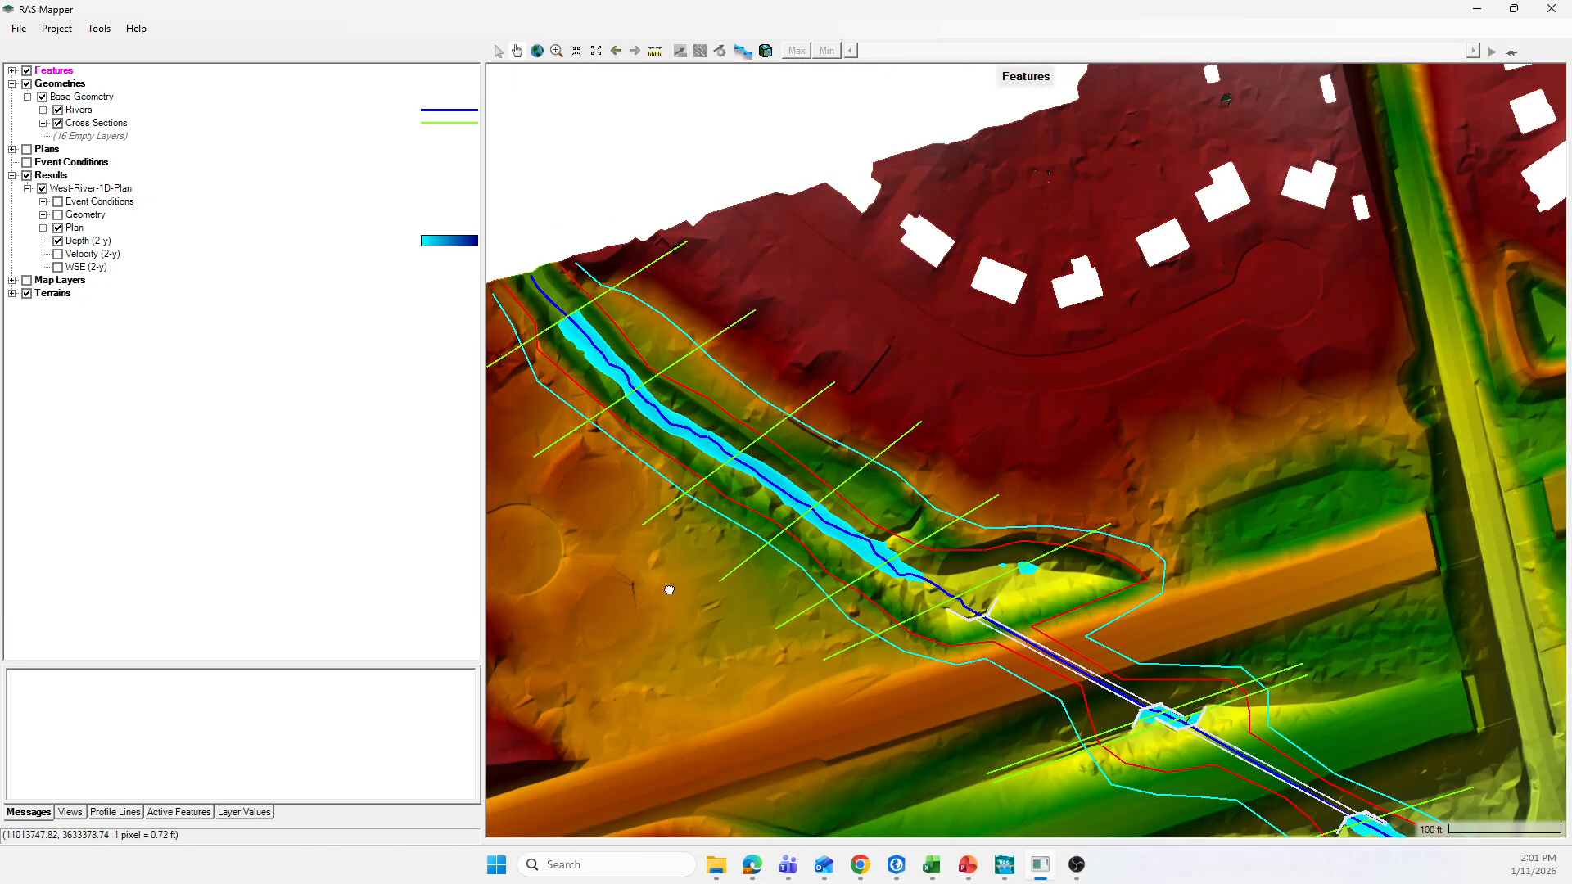
left_click_drag(809, 692, 820, 503)
left_click_drag(1061, 638, 1004, 537)
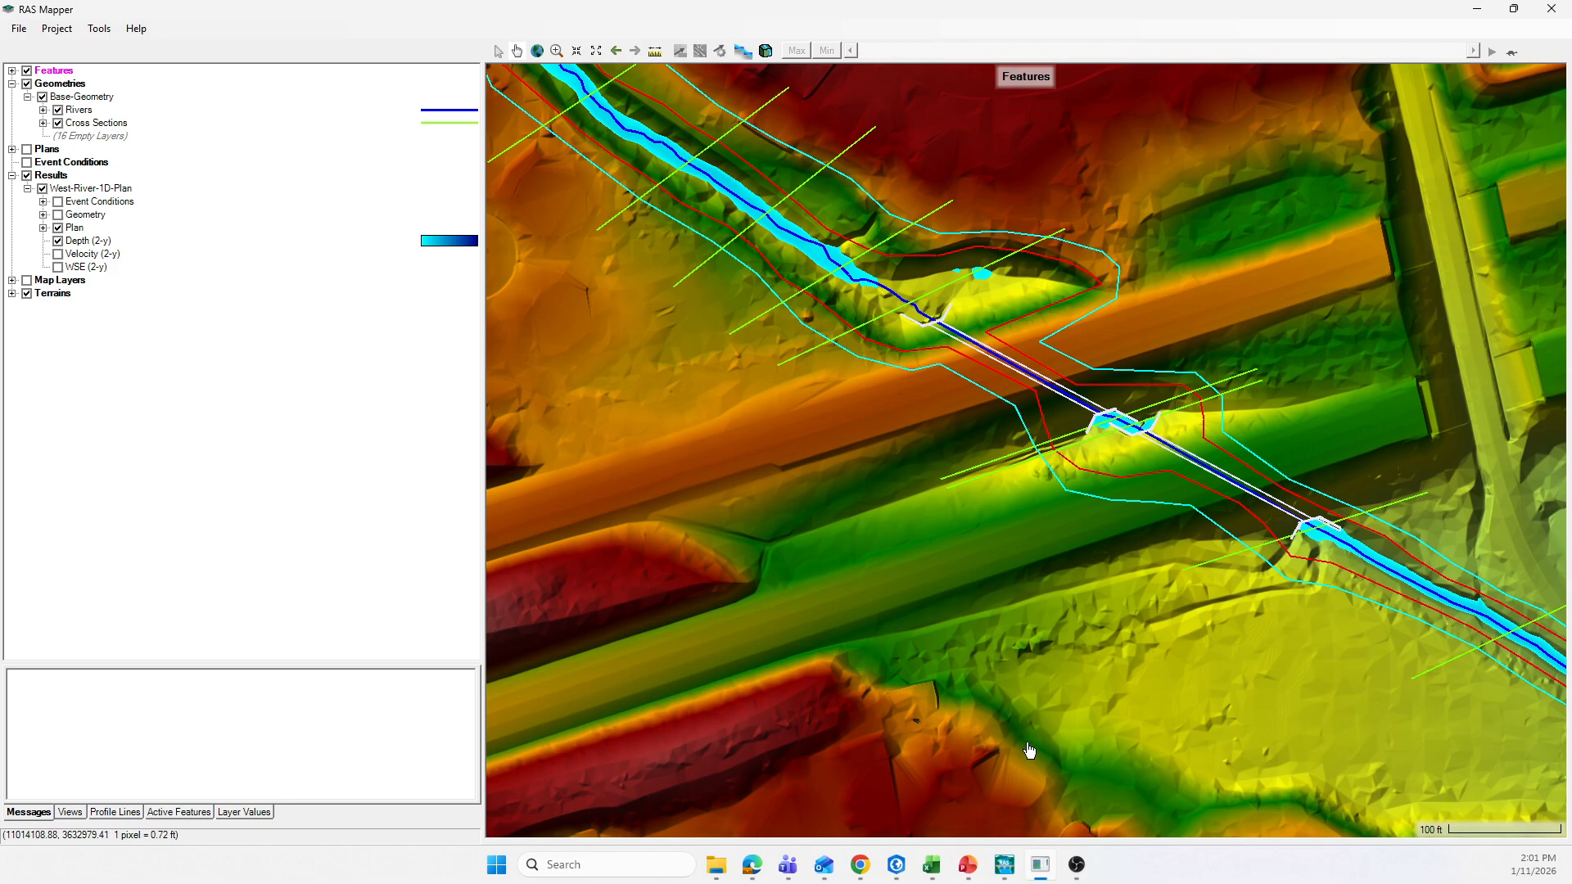
Step: Switch to the running PowerPoint slide show on defining ineffective flow areas
mouse_move(968, 864)
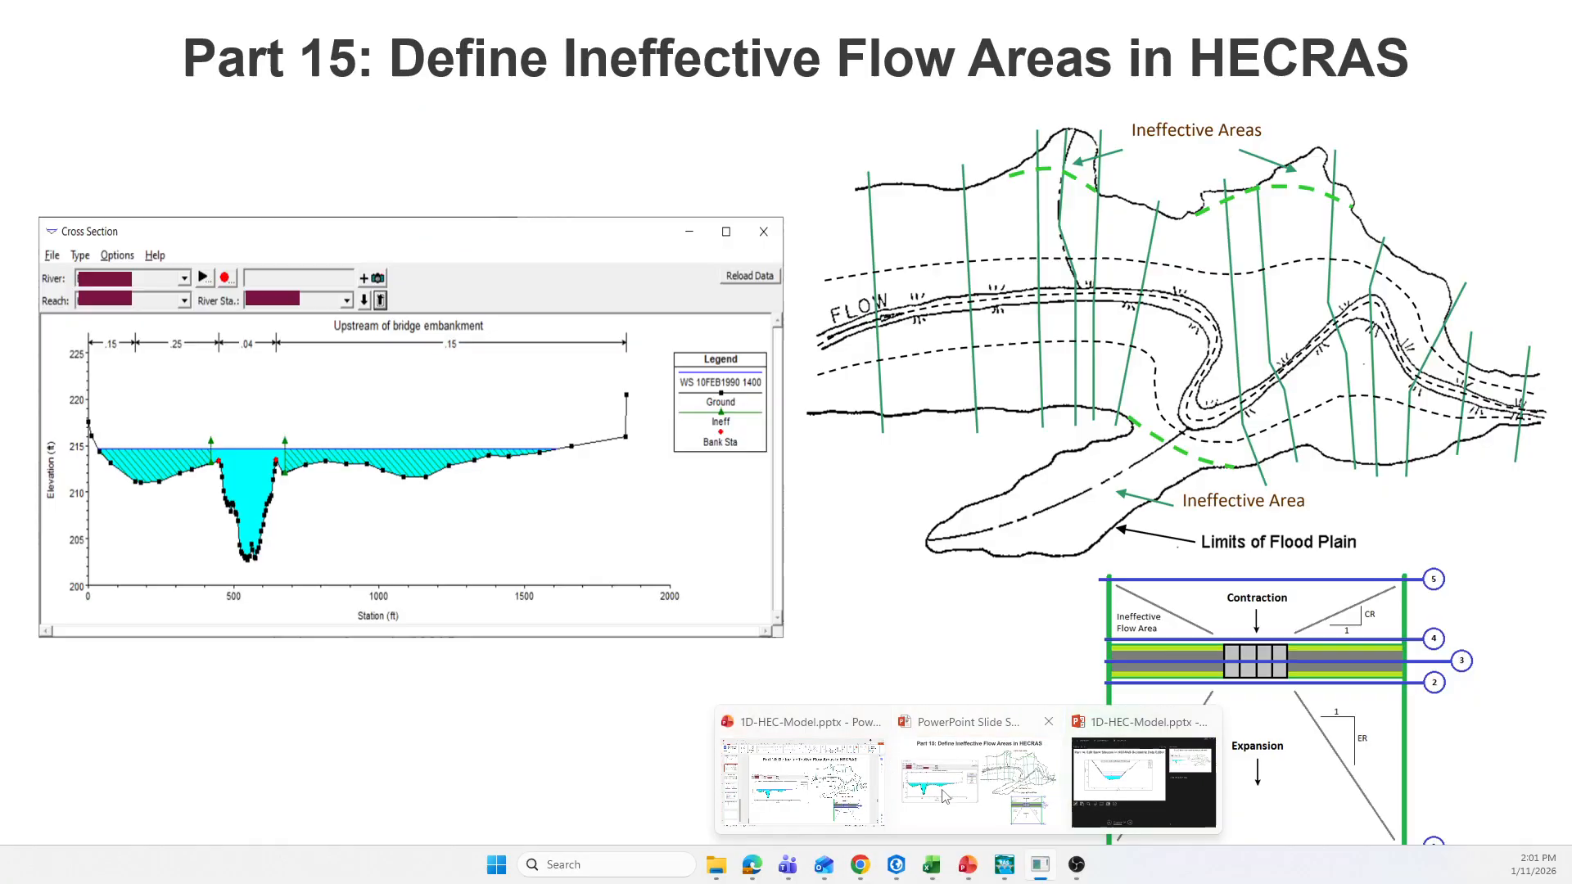
left_click(945, 796)
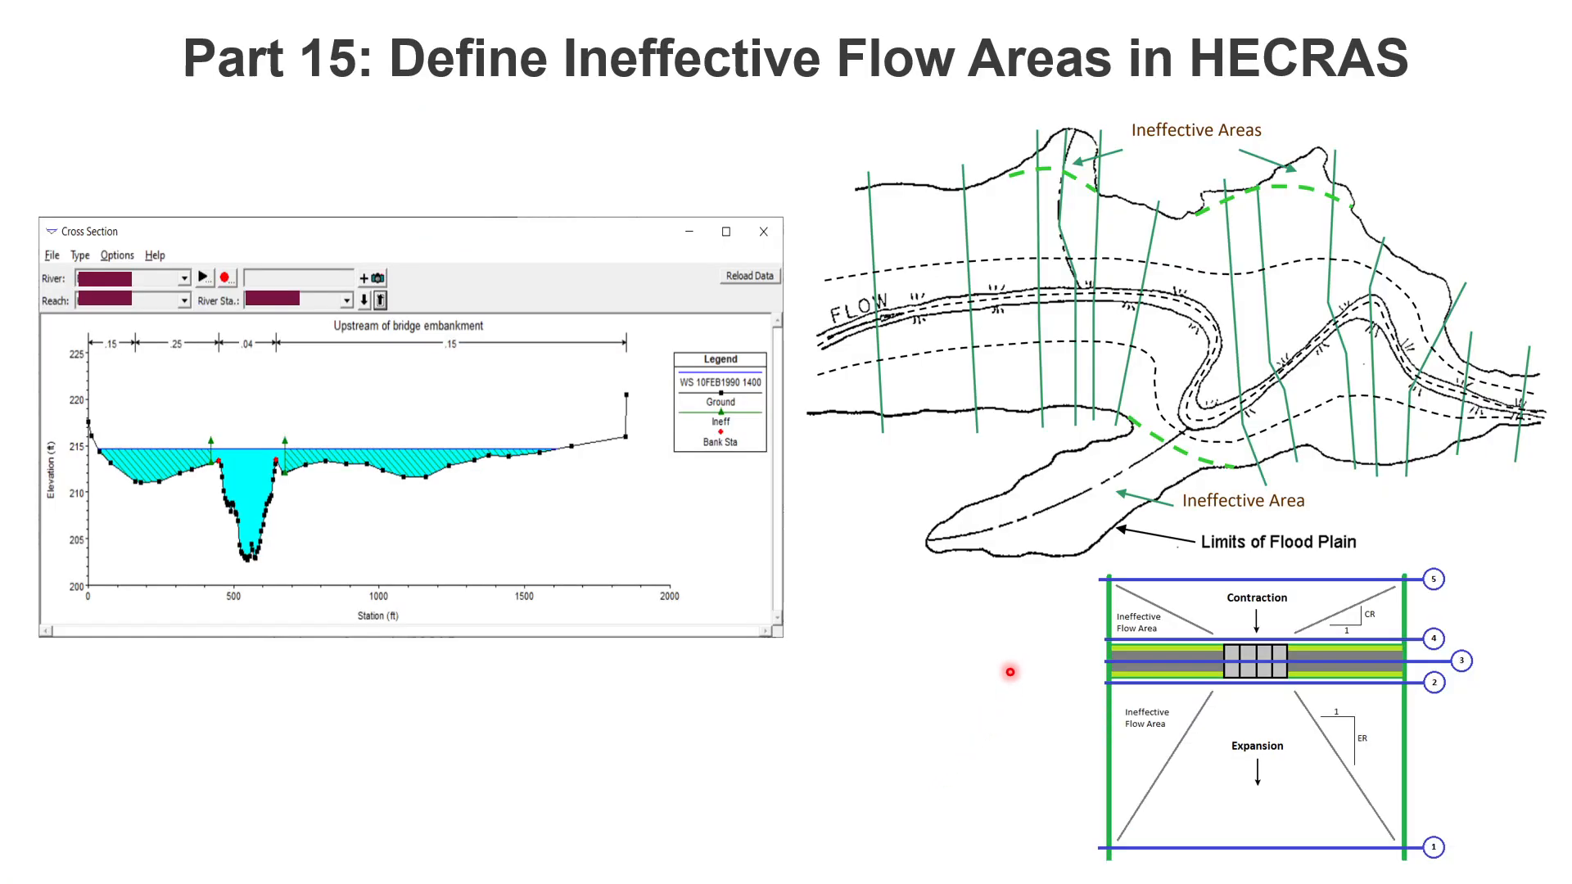